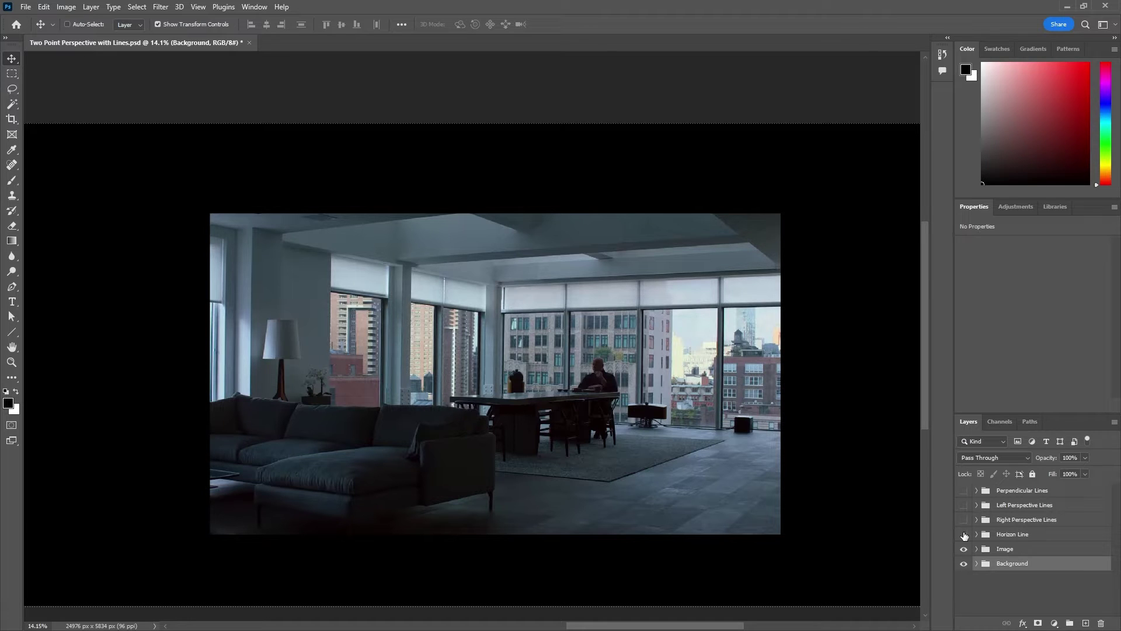
# Show and hide the Perpendicular Lines group to compare the vertical lines with the room image
pyautogui.scroll(-1, 704, 334)
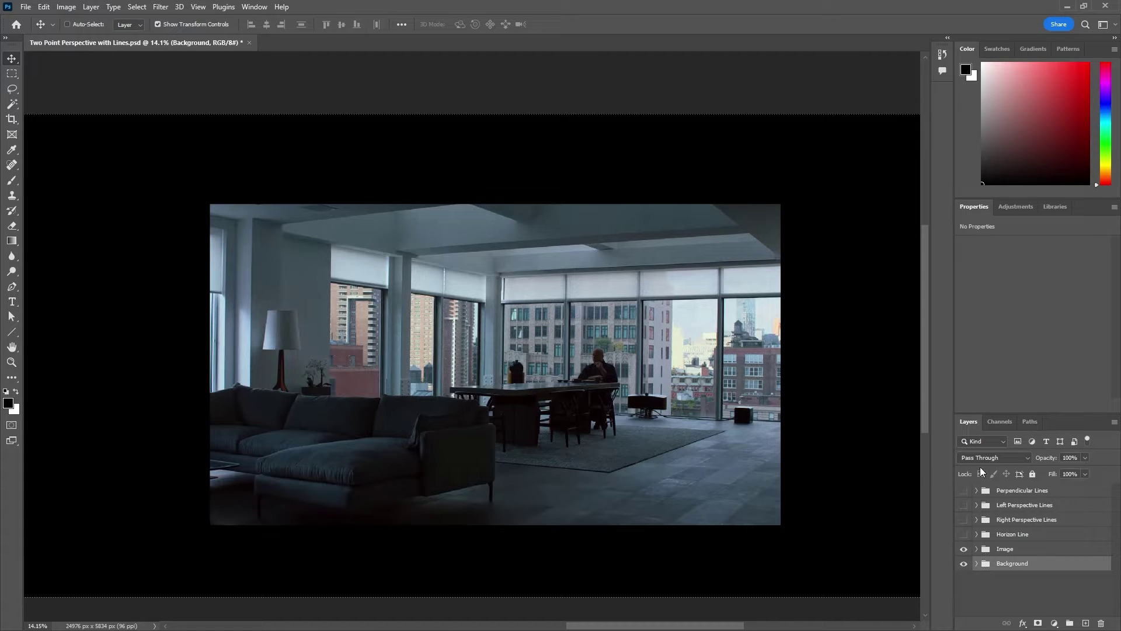
pyautogui.click(963, 493)
pyautogui.click(963, 492)
pyautogui.click(963, 492)
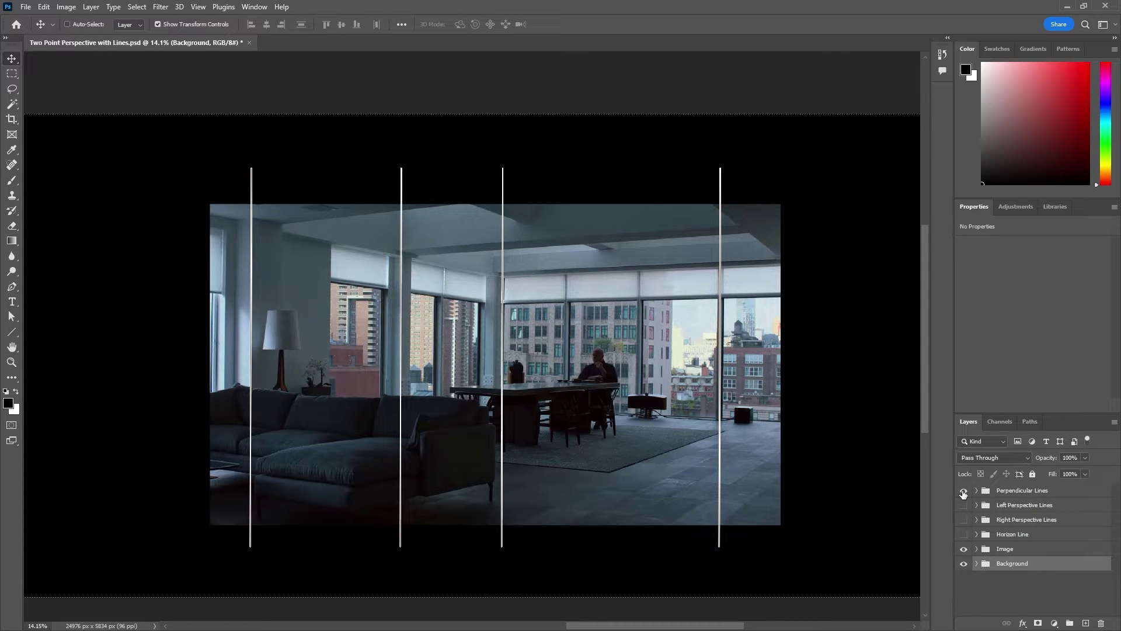
pyautogui.click(963, 492)
pyautogui.click(963, 493)
pyautogui.click(963, 493)
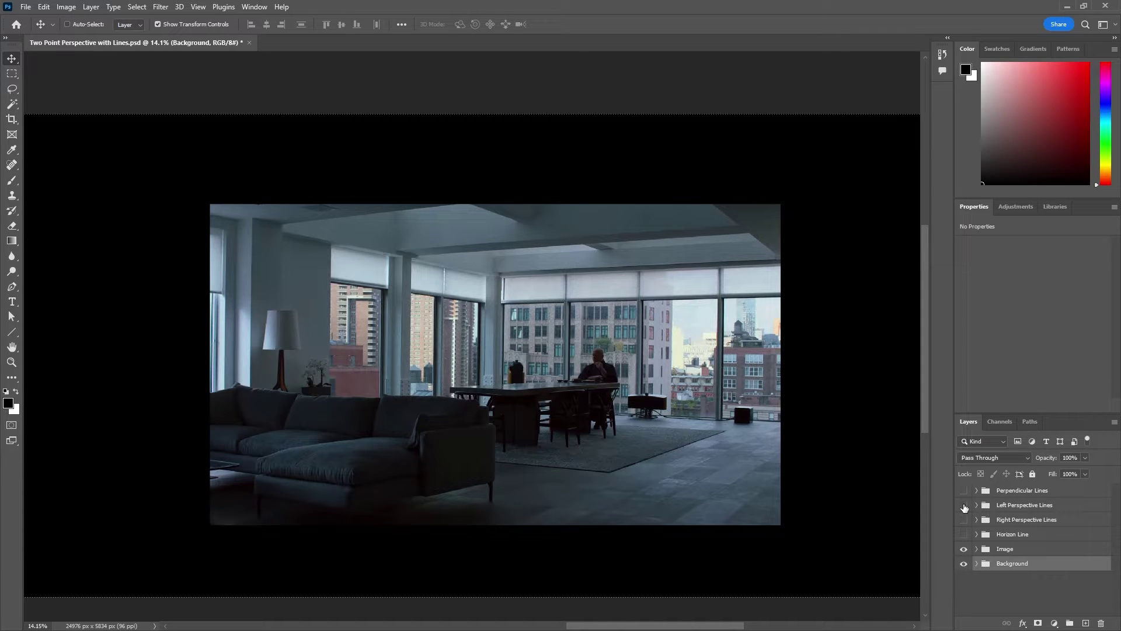
# Show the Left Perspective Lines group and examine where its lines converge far outside the image
pyautogui.click(964, 506)
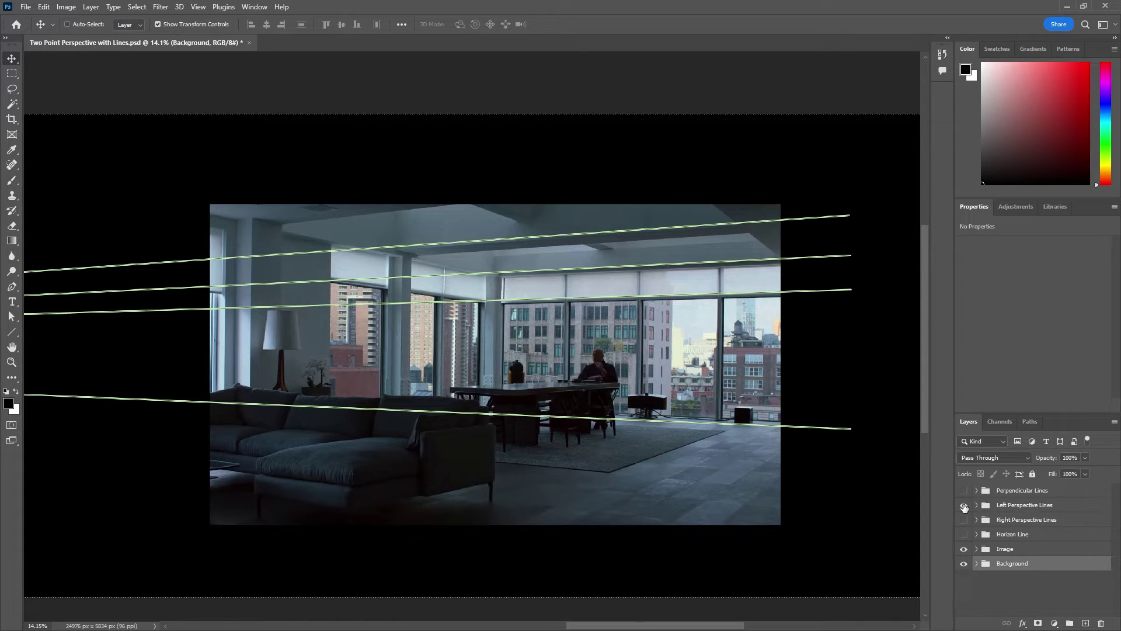
pyautogui.click(964, 506)
pyautogui.click(964, 506)
pyautogui.scroll(-2, 752, 467)
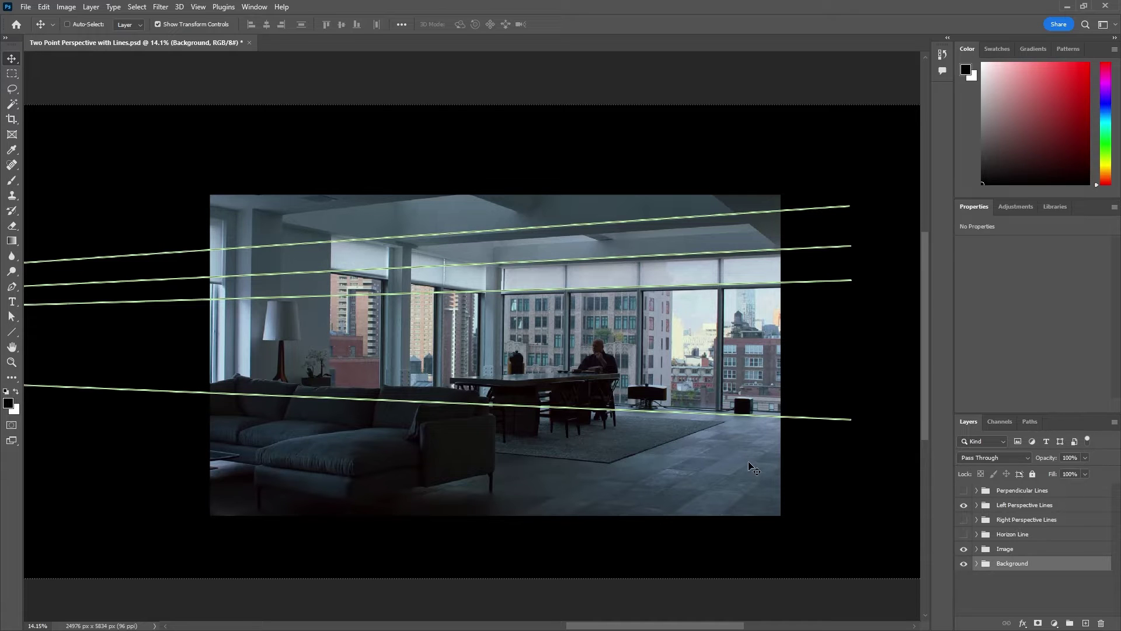
pyautogui.keyDown('alt'); pyautogui.scroll(-6, 739, 451); pyautogui.keyUp('alt')
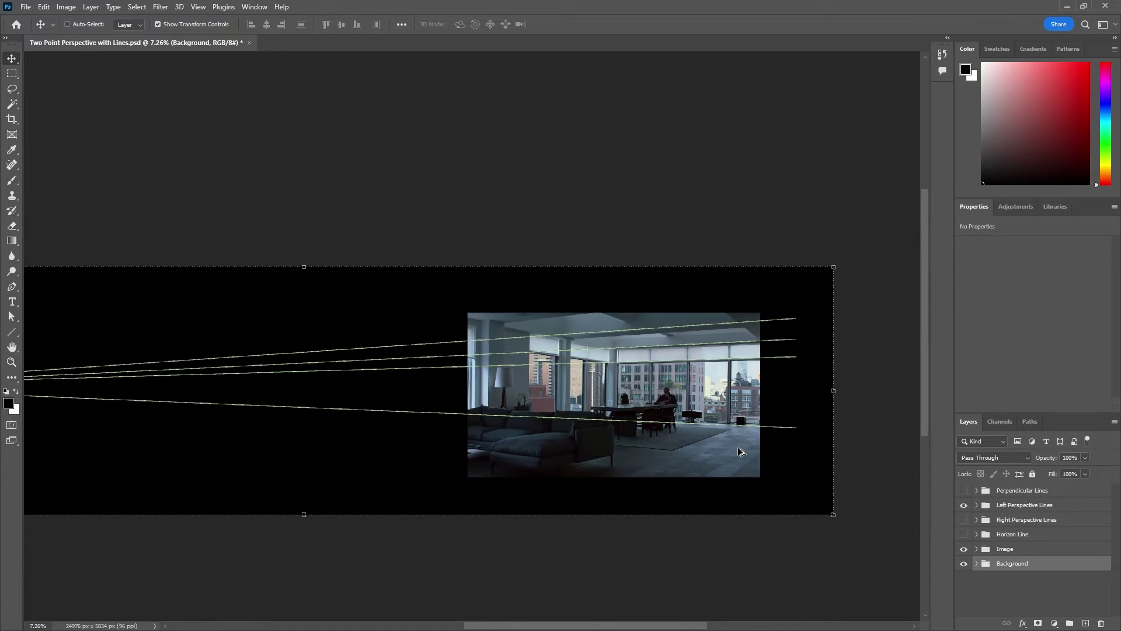
pyautogui.keyDown('alt'); pyautogui.scroll(-1, 739, 451); pyautogui.keyUp('alt')
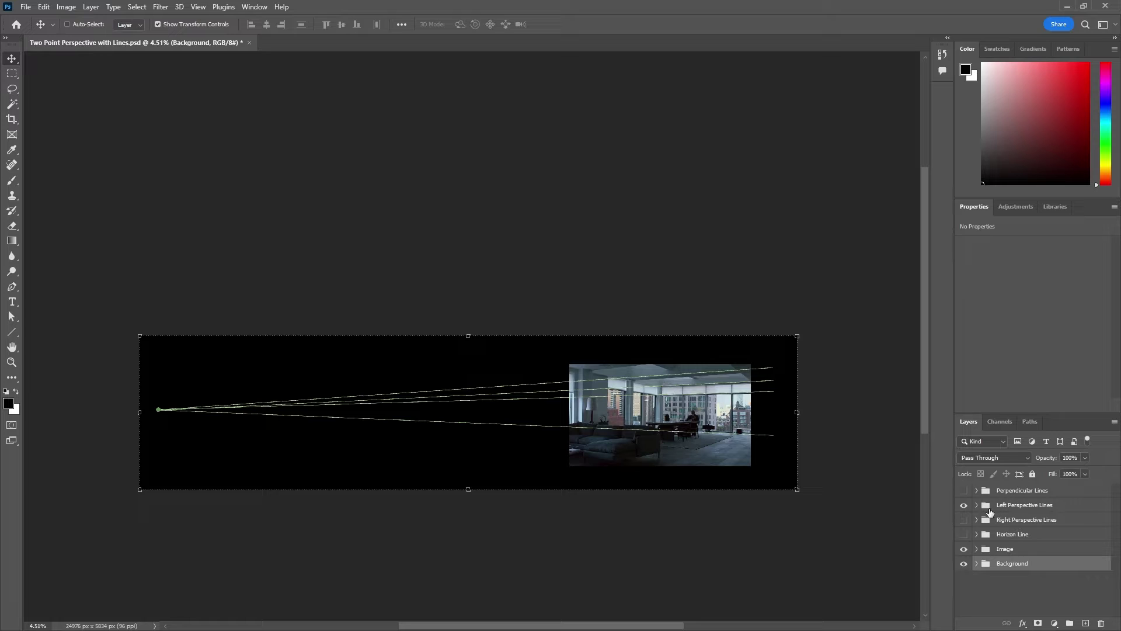
# Hide the Left Perspective Lines group and show the Right Perspective Lines group with its vanishing point
pyautogui.click(964, 504)
pyautogui.click(963, 520)
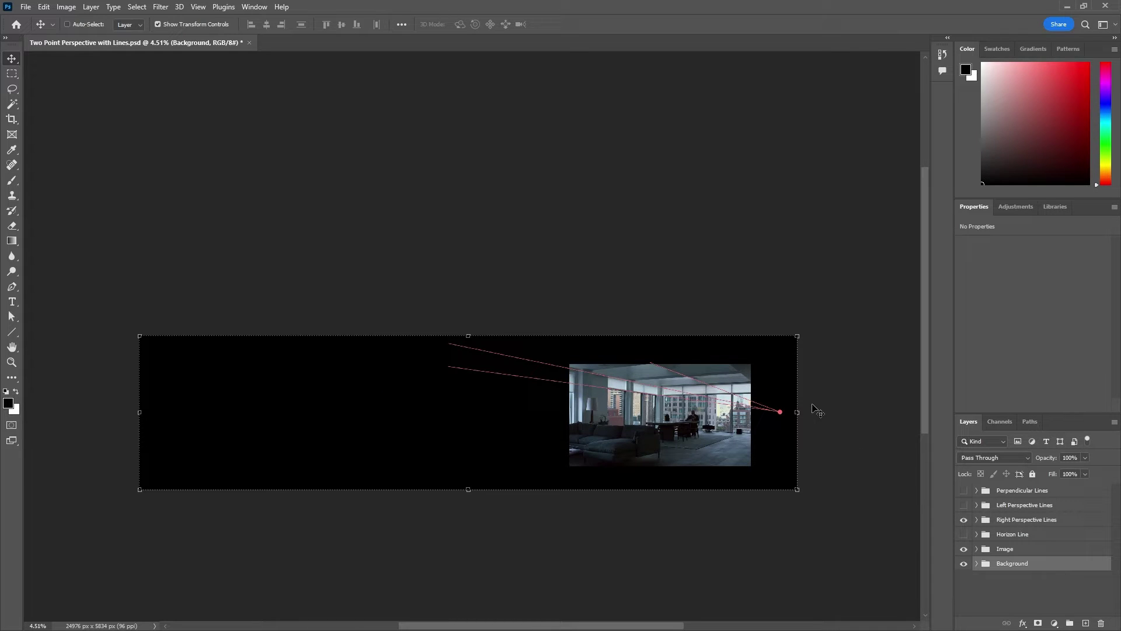
pyautogui.keyDown('alt'); pyautogui.scroll(3, 815, 409); pyautogui.keyUp('alt')
pyautogui.keyDown('alt'); pyautogui.scroll(1, 814, 407); pyautogui.keyUp('alt')
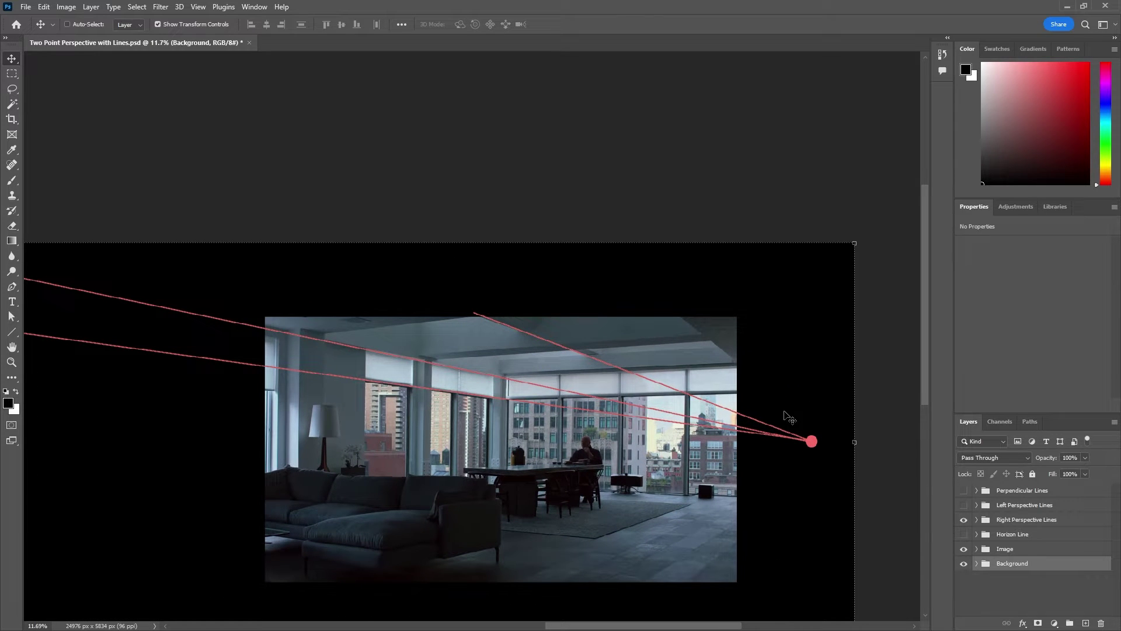
pyautogui.click(963, 520)
pyautogui.click(963, 521)
# Show the Left Perspective Lines, Horizon Line and Perpendicular Lines groups together over the image
pyautogui.click(963, 506)
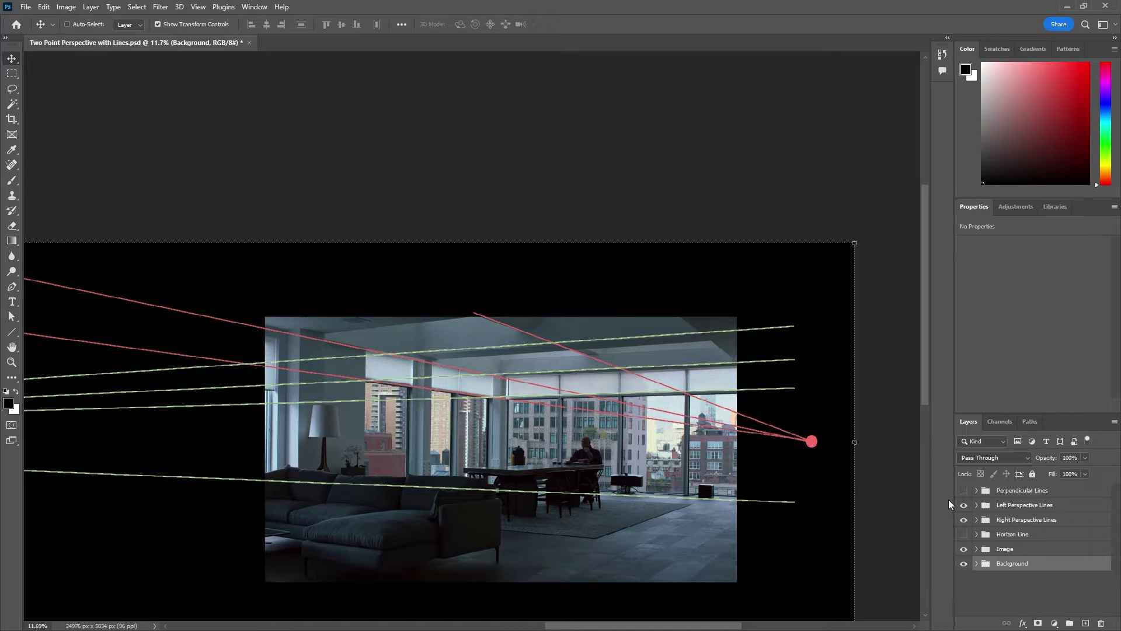
pyautogui.click(963, 535)
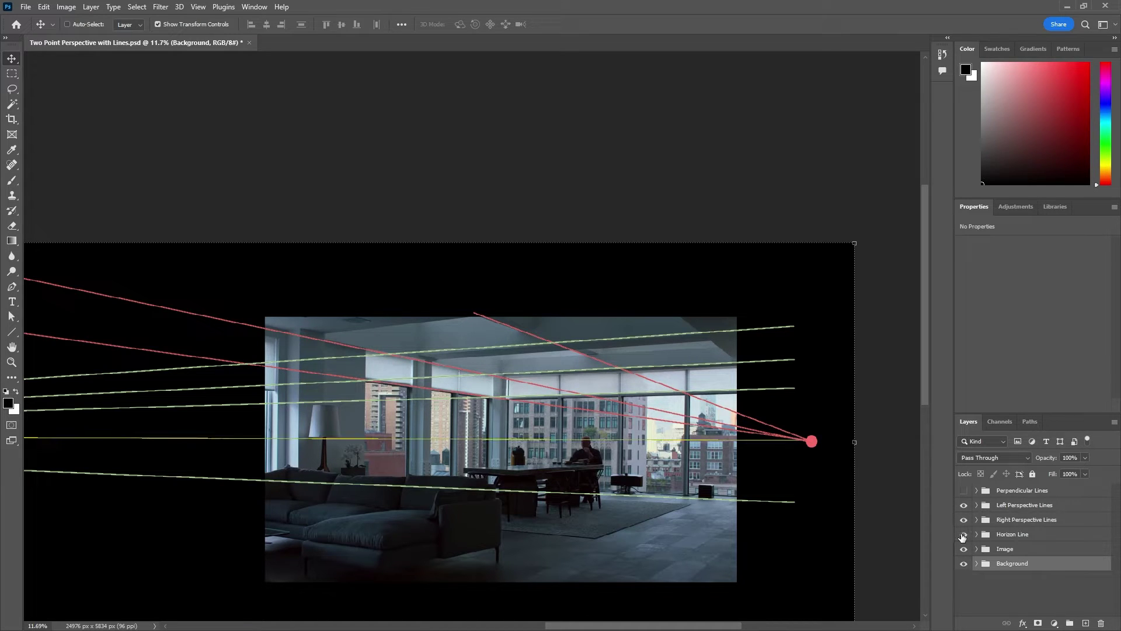
pyautogui.click(963, 535)
pyautogui.click(963, 535)
pyautogui.click(963, 490)
pyautogui.click(964, 490)
pyautogui.click(964, 491)
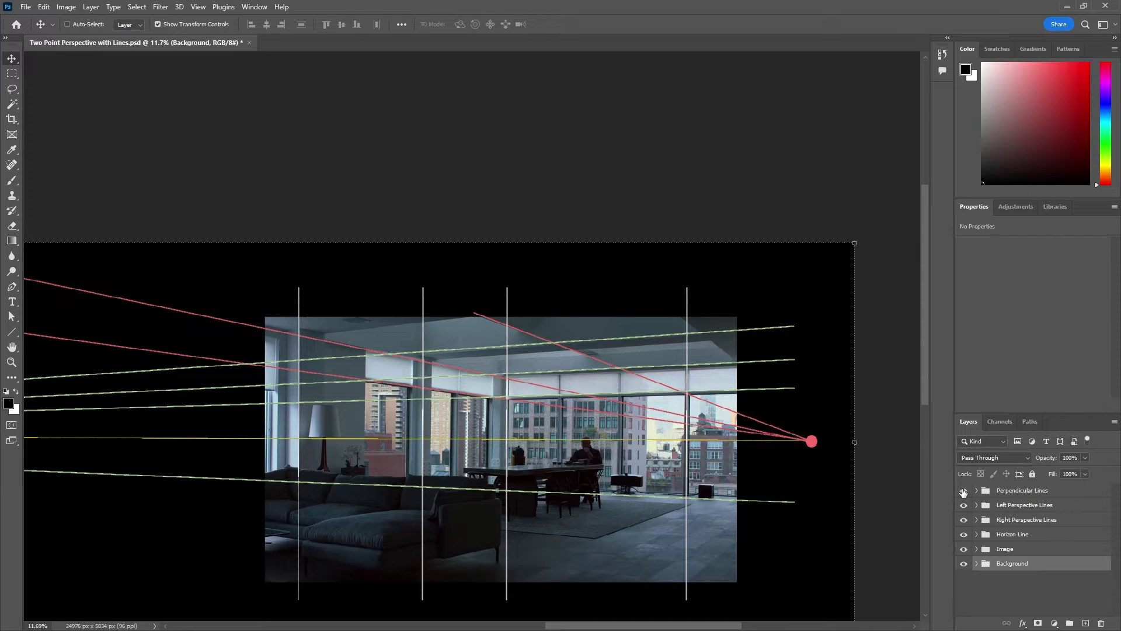
pyautogui.scroll(-3, 591, 134)
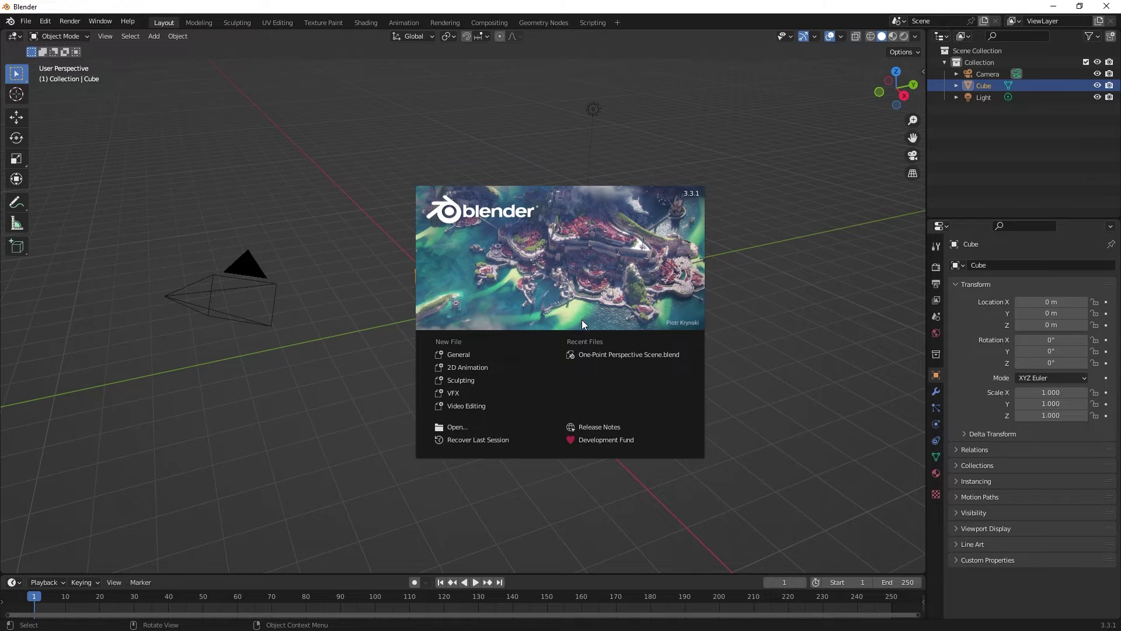
# Switch to Blender, create a new 2D Animation file and turn off Post-Processing for the Pencil brush strokes
pyautogui.click(473, 368)
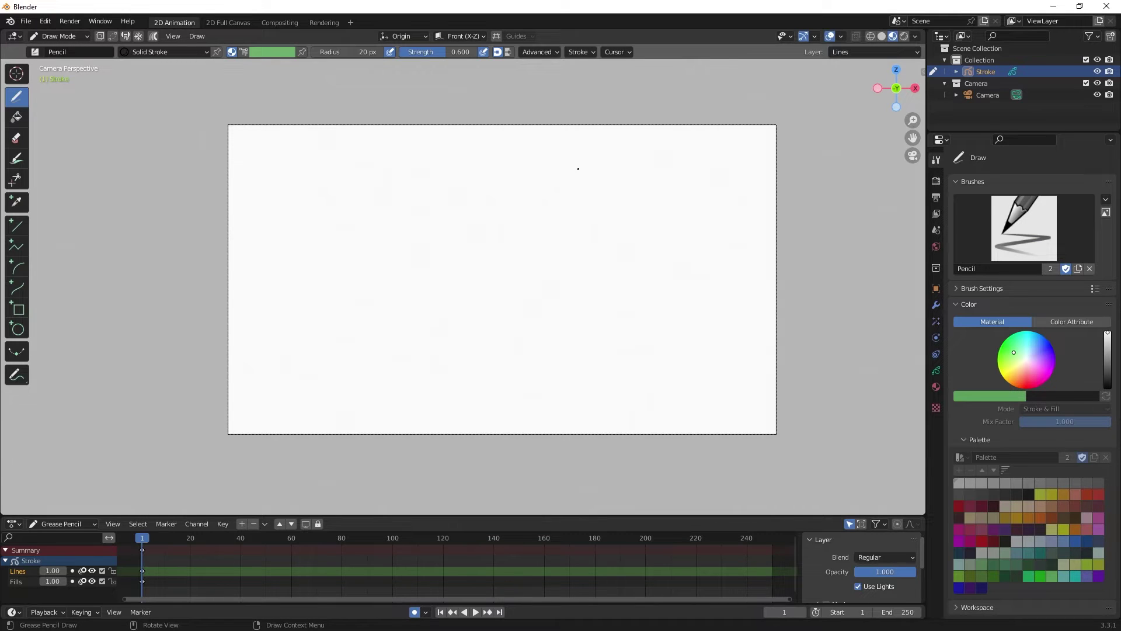
pyautogui.click(580, 52)
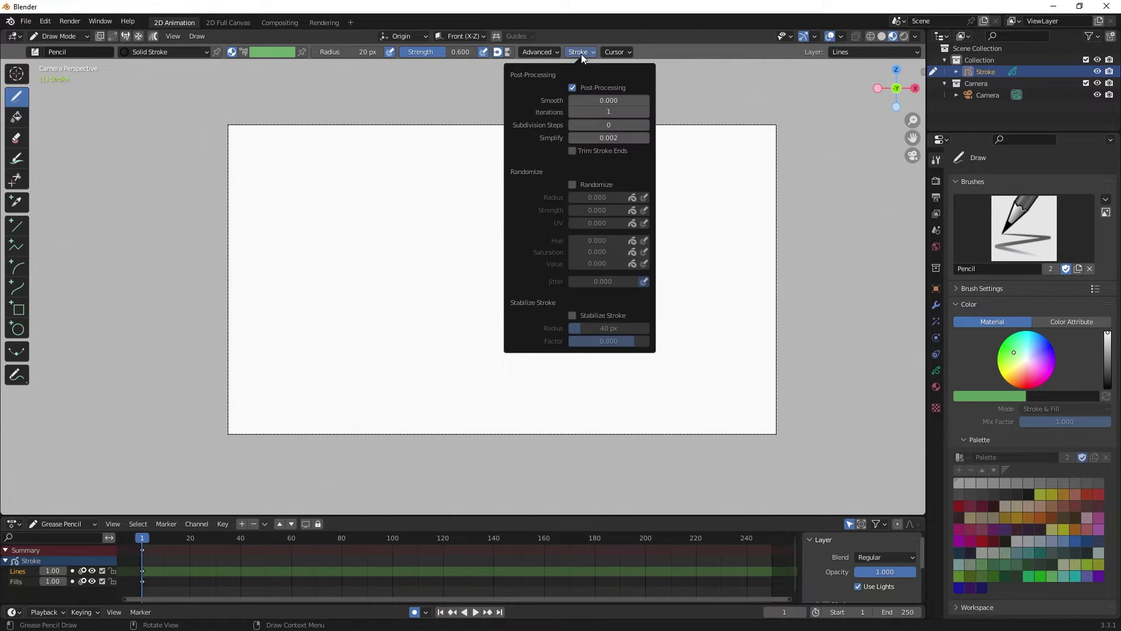
pyautogui.click(573, 88)
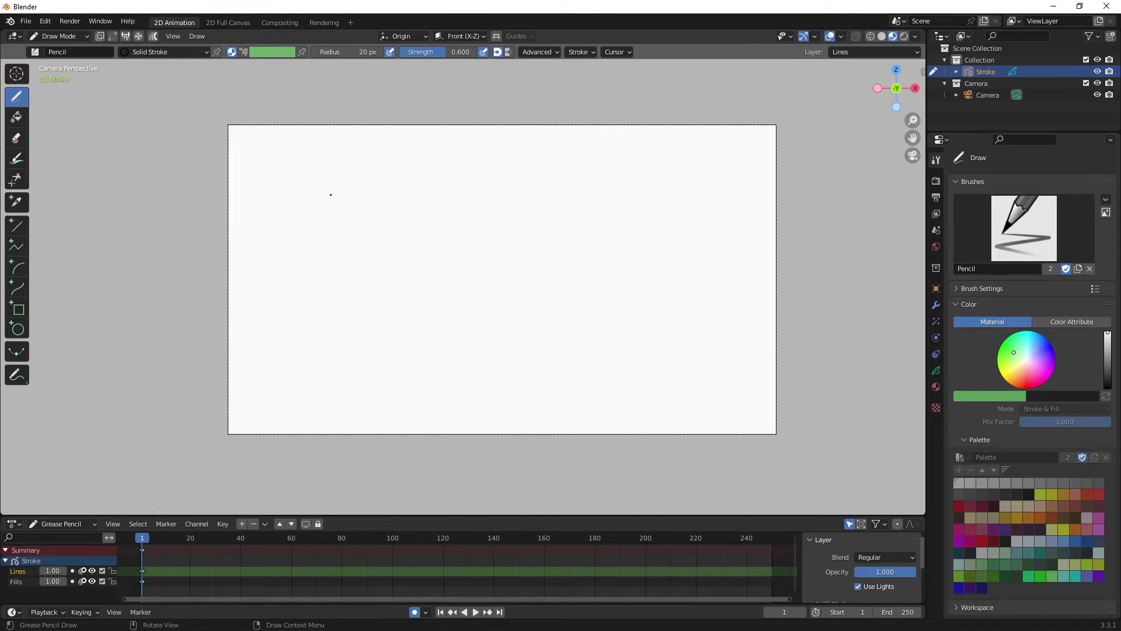
# Enable drawing guides of the Grid type and draw a horizontal line across the upper part of the canvas
pyautogui.click(496, 37)
pyautogui.click(513, 36)
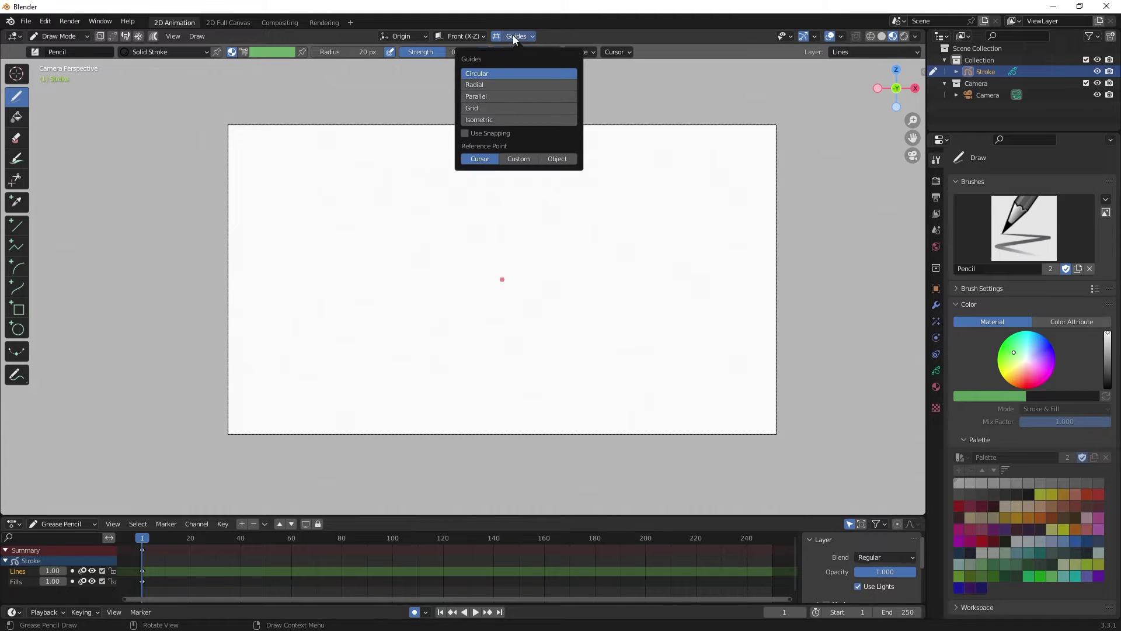
pyautogui.click(491, 106)
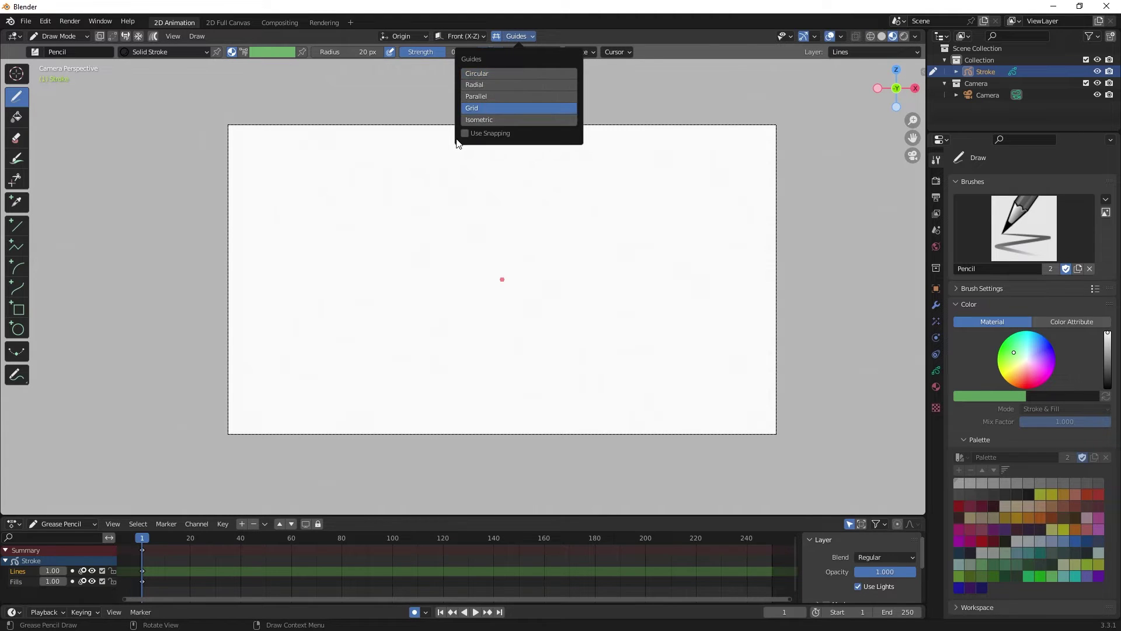
pyautogui.moveTo(354, 191); pyautogui.dragTo(654, 188)
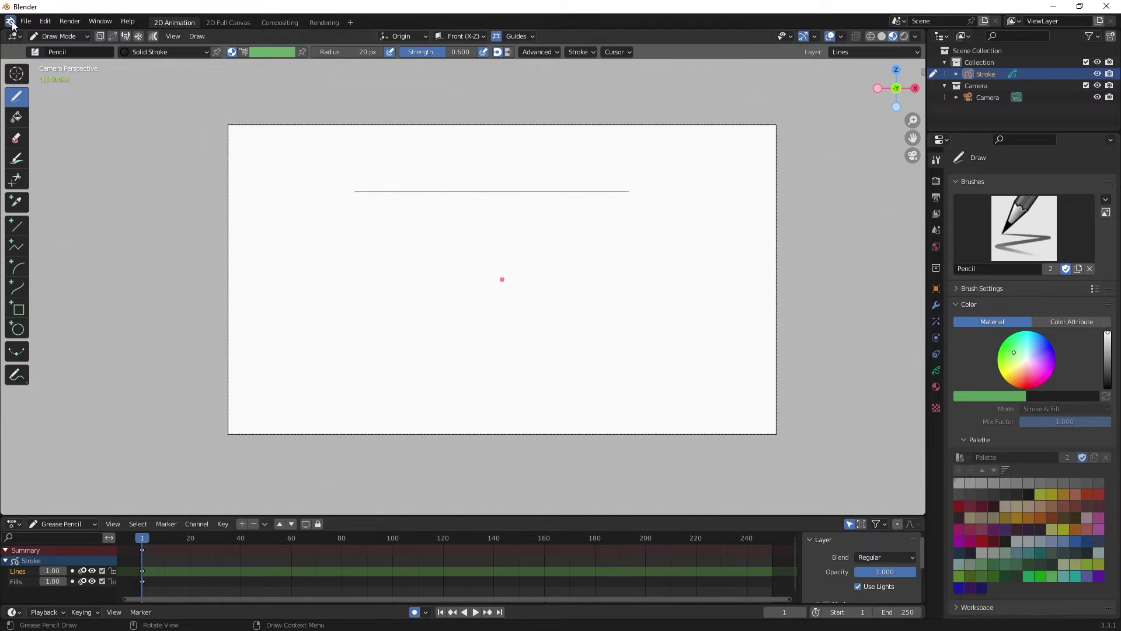
# Select the drawn line in Edit Mode and examine the spacing of the points along it
pyautogui.click(53, 36)
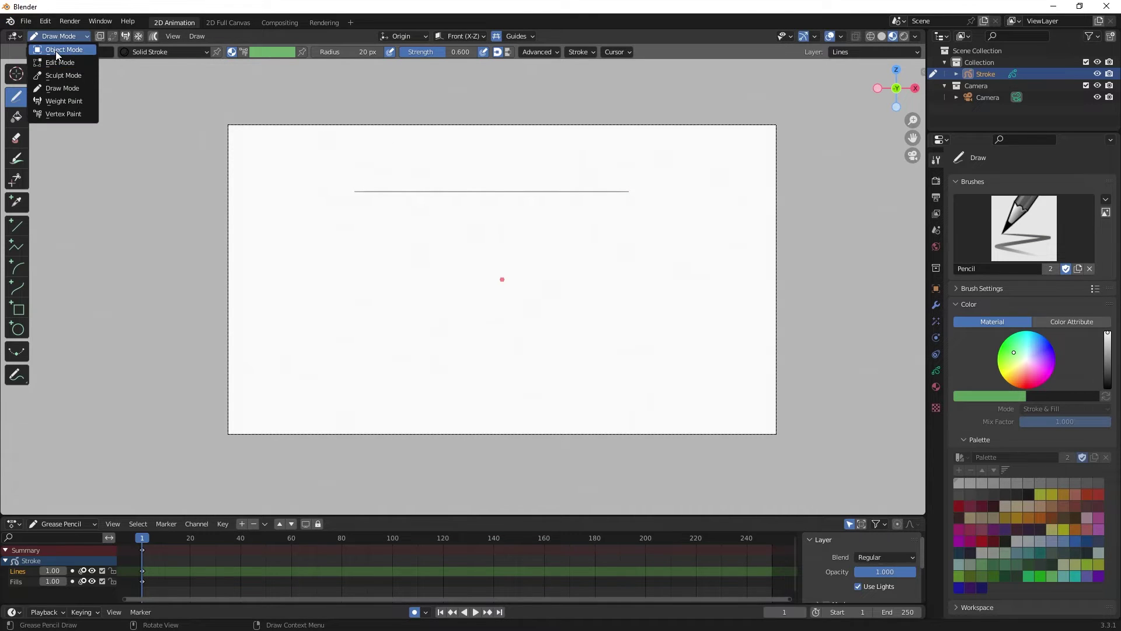
pyautogui.click(56, 61)
pyautogui.moveTo(294, 137); pyautogui.dragTo(793, 176)
pyautogui.scroll(3, 543, 140)
pyautogui.scroll(2, 546, 79)
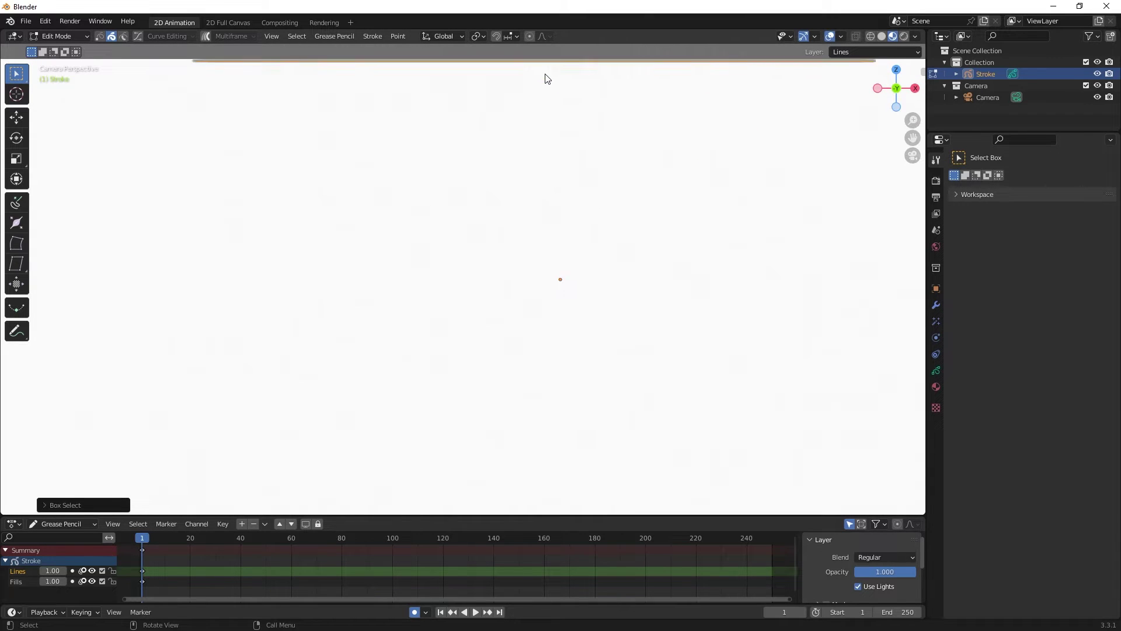
pyautogui.moveTo(547, 117)
pyautogui.keyDown('shift'); pyautogui.mouseDown(button='middle')
pyautogui.moveTo(534, 246)
pyautogui.moveTo(544, 437)
pyautogui.mouseUp(button='middle'); pyautogui.keyUp('shift')
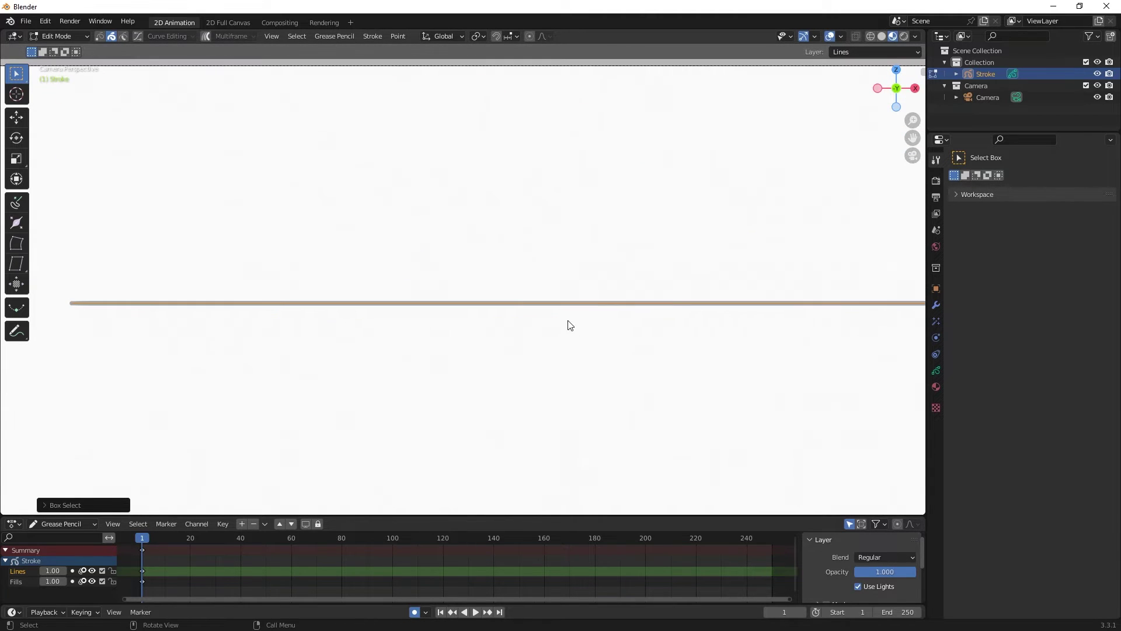
pyautogui.scroll(4, 570, 316)
pyautogui.scroll(-4, 569, 314)
pyautogui.scroll(1, 565, 313)
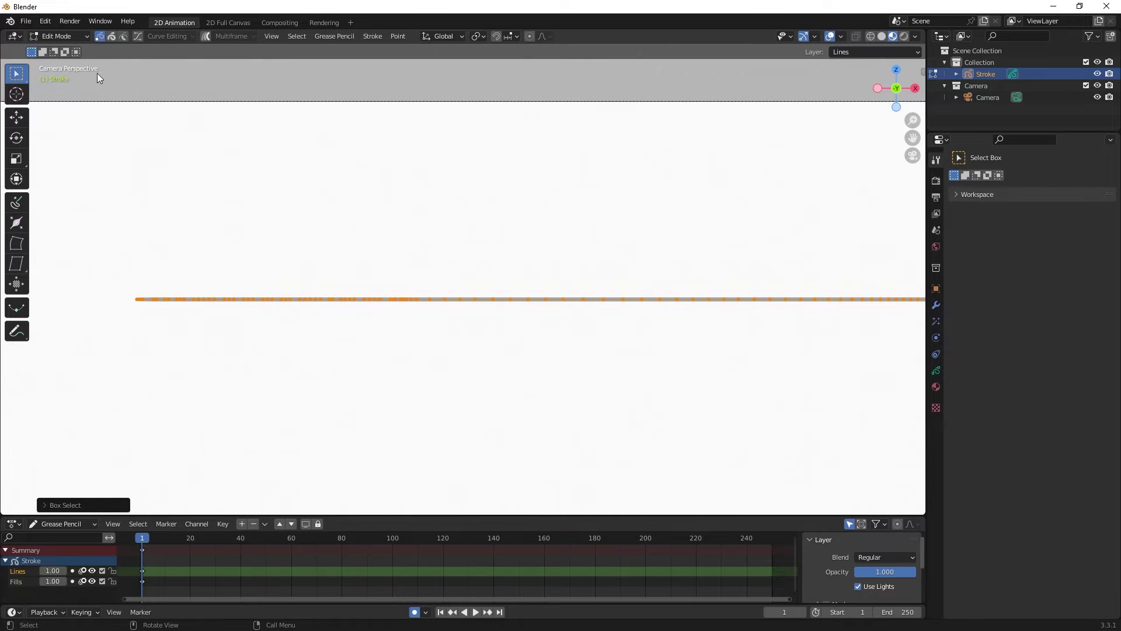
pyautogui.scroll(4, 429, 316)
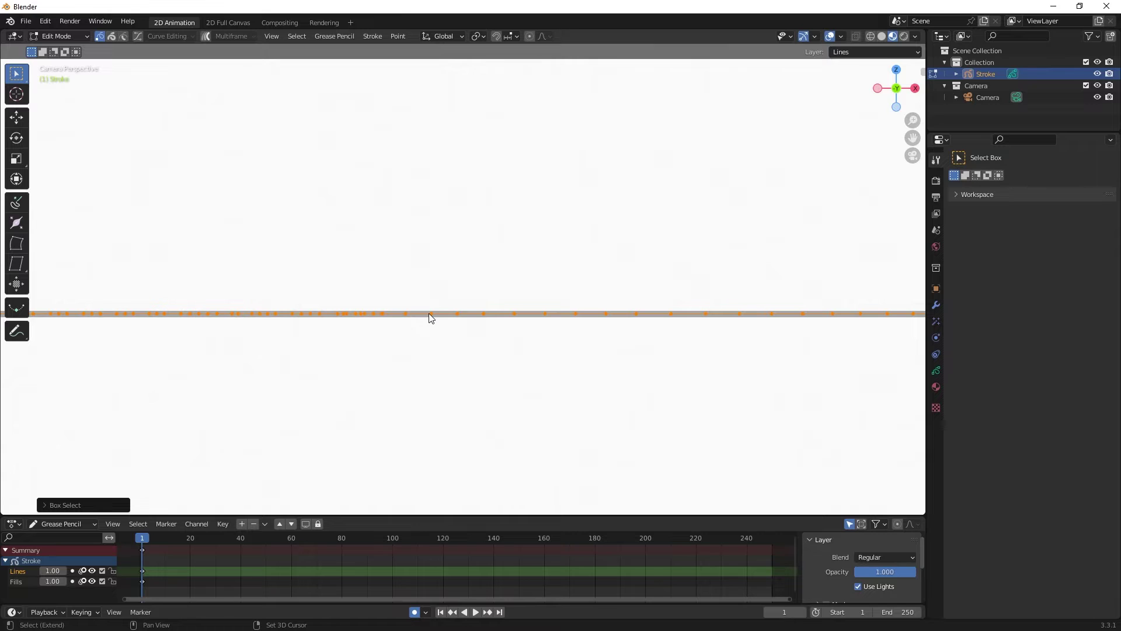
pyautogui.scroll(2, 430, 317)
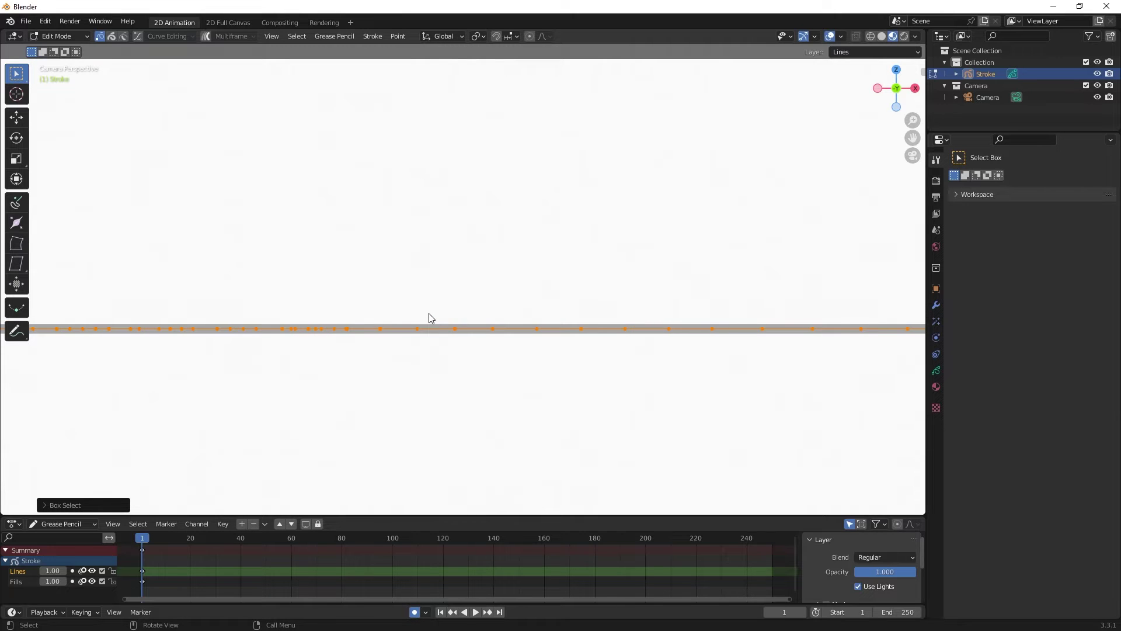
pyautogui.scroll(-7, 430, 318)
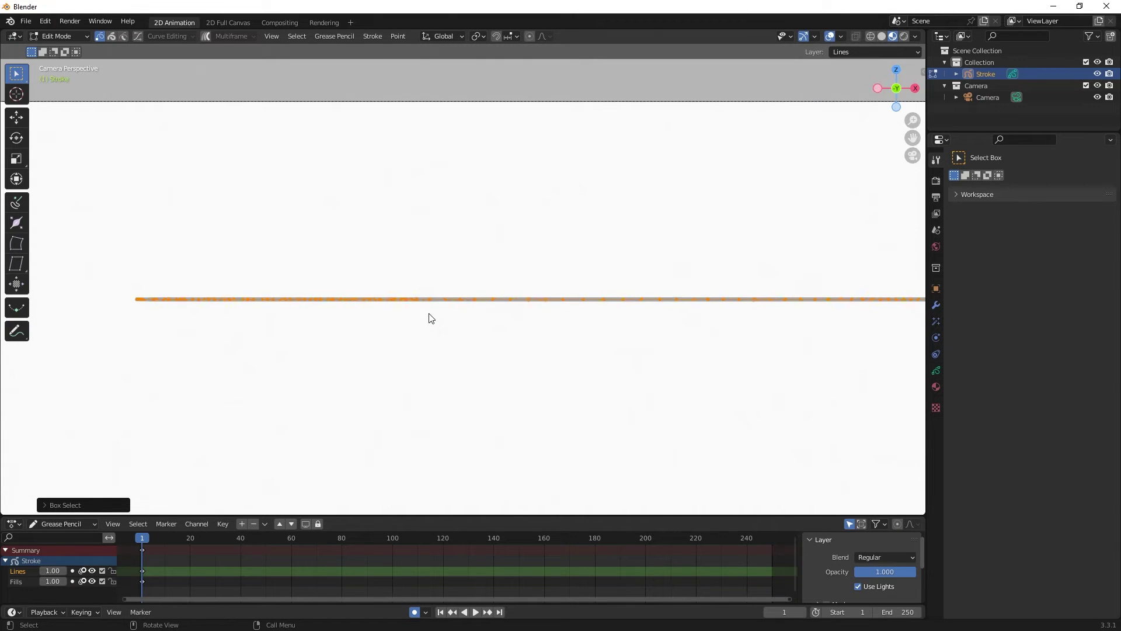
# Return to Draw Mode, erase the line's left end with Eraser Soft and pin that brush as the default eraser
pyautogui.click(59, 36)
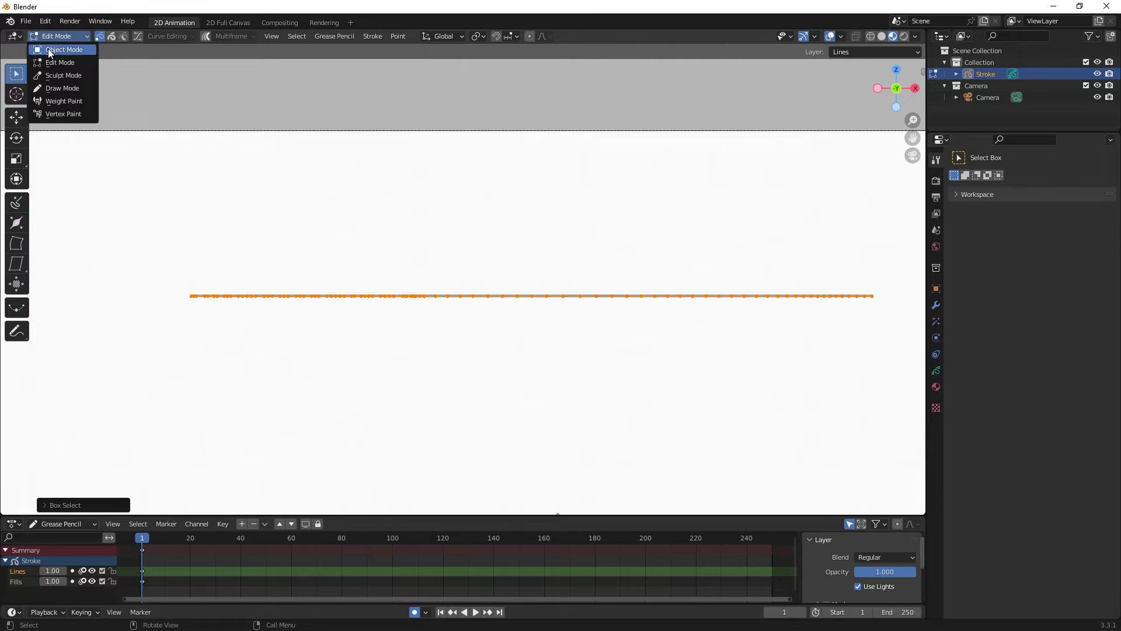
pyautogui.click(55, 90)
pyautogui.click(22, 140)
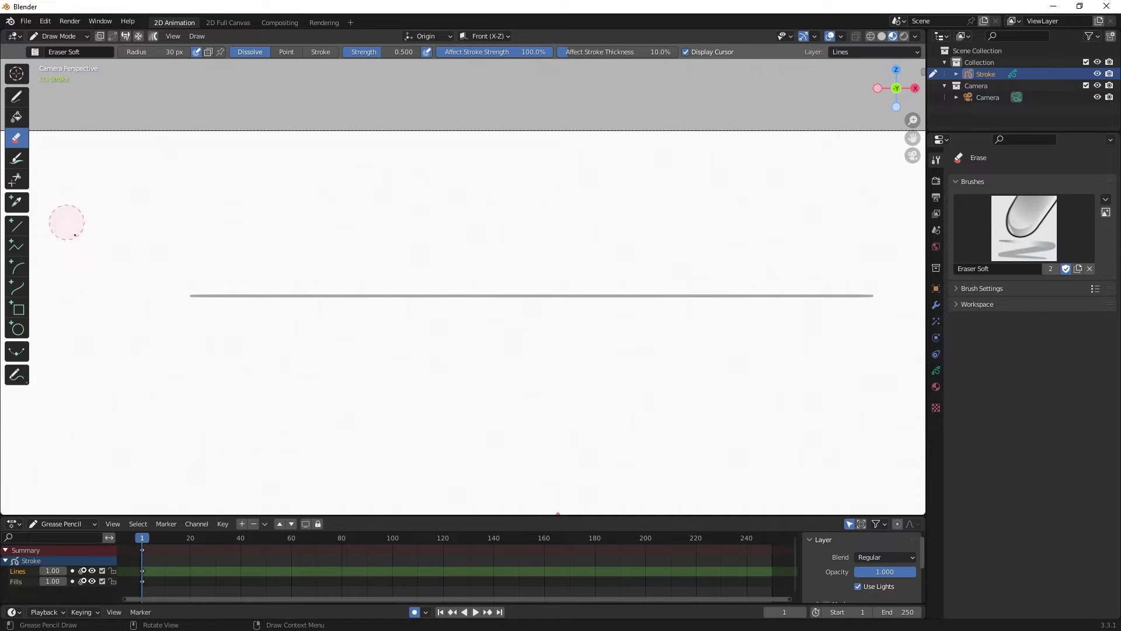
pyautogui.moveTo(144, 294)
pyautogui.mouseDown()
pyautogui.moveTo(178, 311)
pyautogui.moveTo(179, 286)
pyautogui.moveTo(205, 295)
pyautogui.mouseUp()
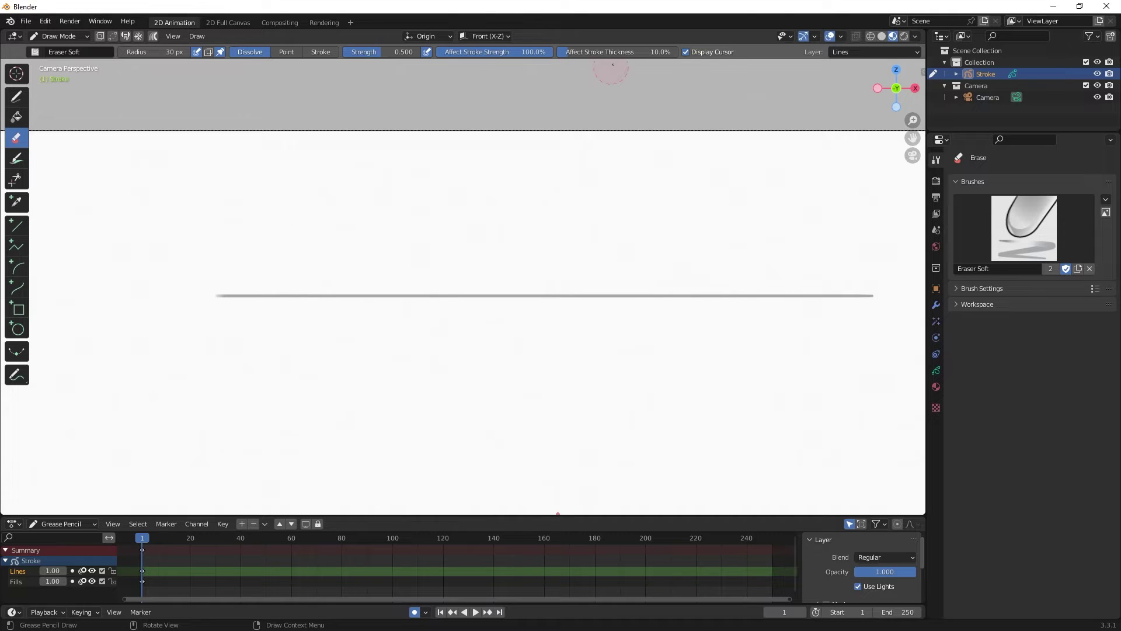
pyautogui.click(220, 52)
# Turn stroke Post-Processing back on for the Pencil and draw a second horizontal guided line above the first
pyautogui.click(16, 101)
pyautogui.click(514, 37)
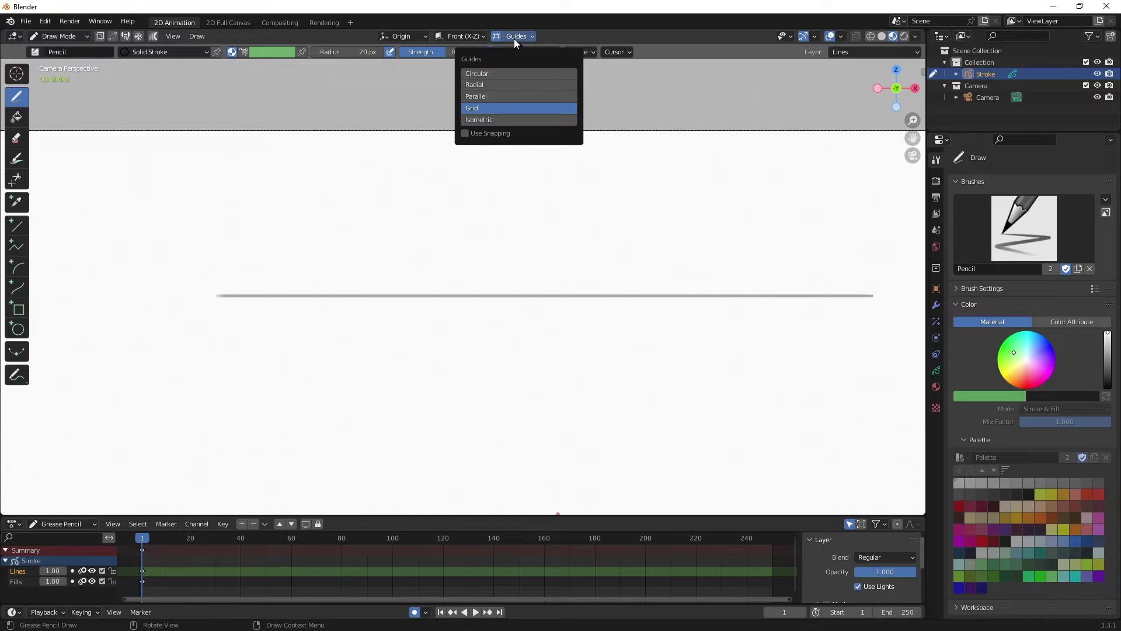
pyautogui.click(512, 84)
pyautogui.click(495, 37)
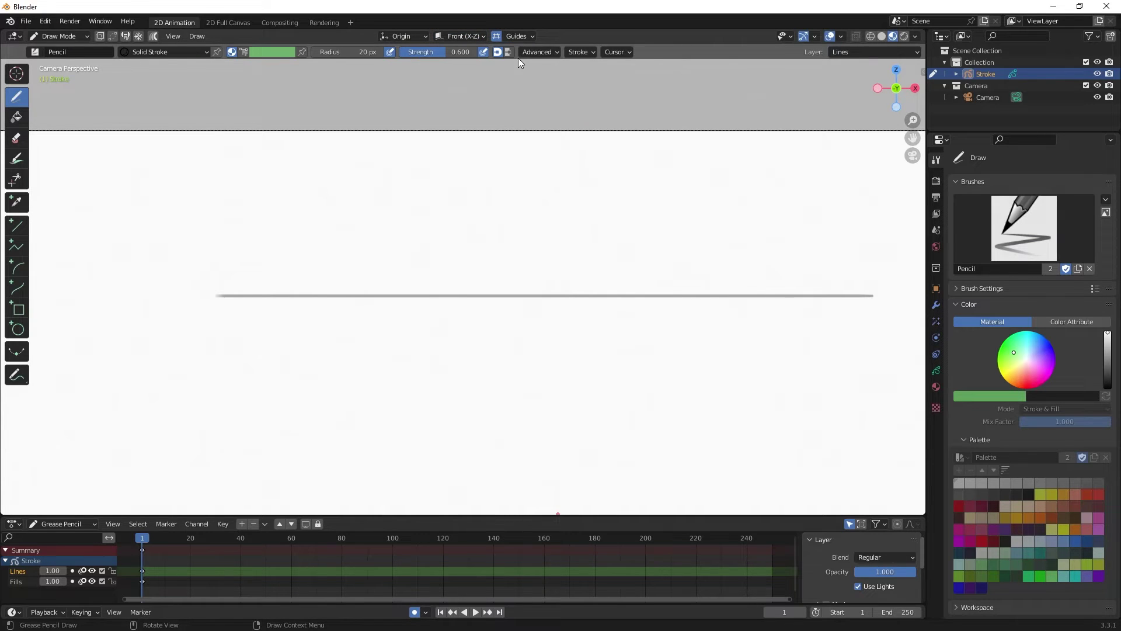
pyautogui.click(587, 51)
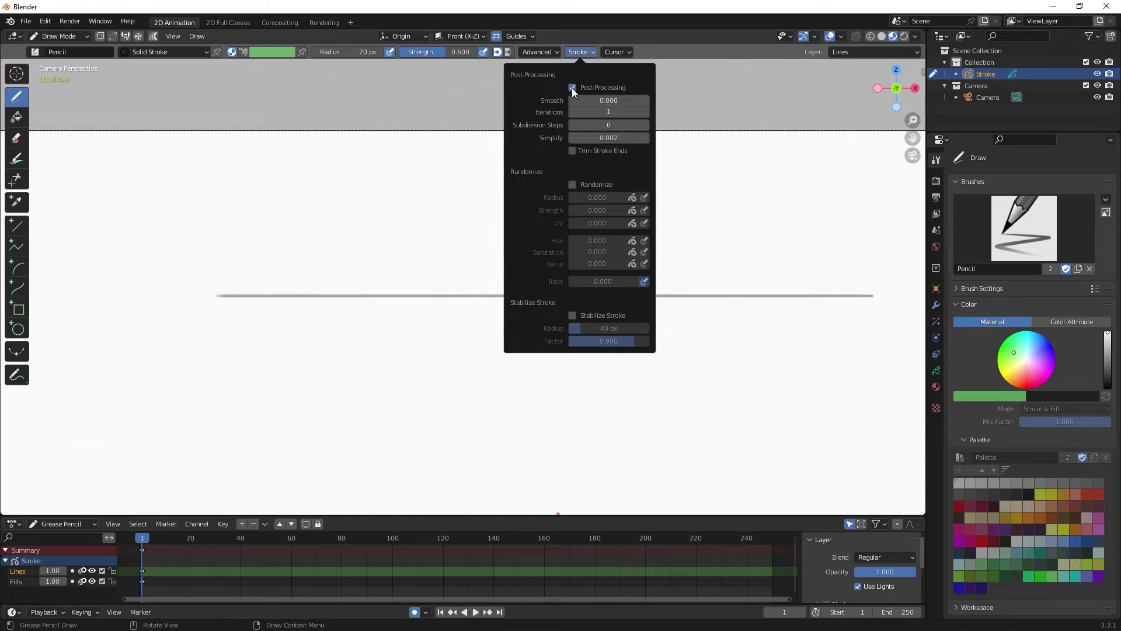
pyautogui.moveTo(180, 207); pyautogui.dragTo(872, 225)
# Select the upper line in Edit Mode to examine its points, and return to Draw Mode
pyautogui.click(57, 37)
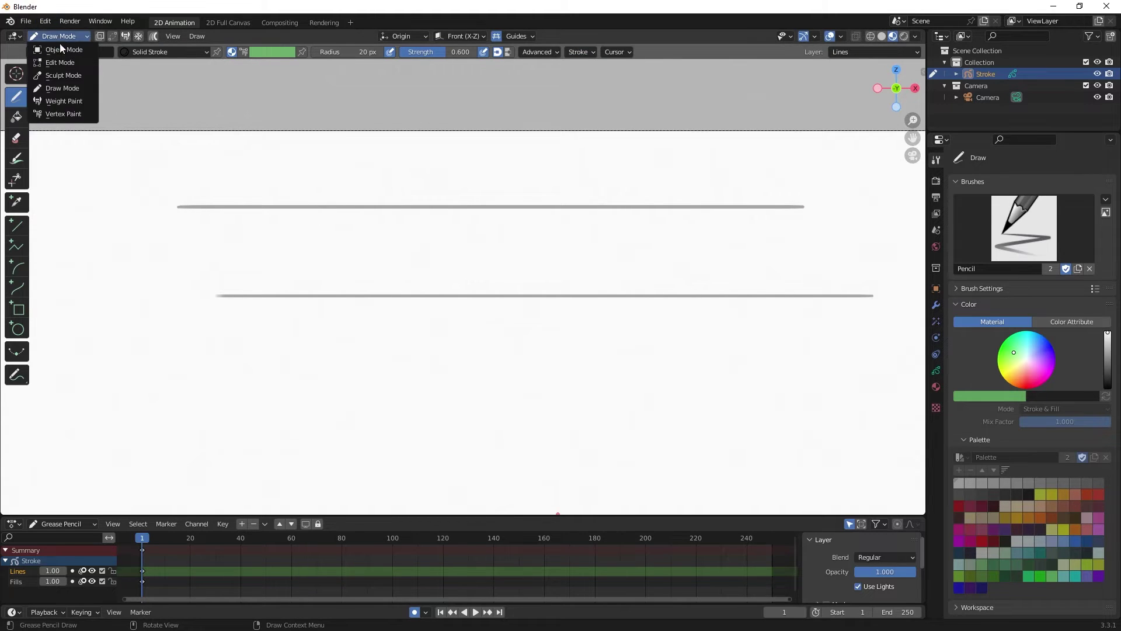
pyautogui.click(59, 61)
pyautogui.moveTo(154, 179); pyautogui.dragTo(812, 211)
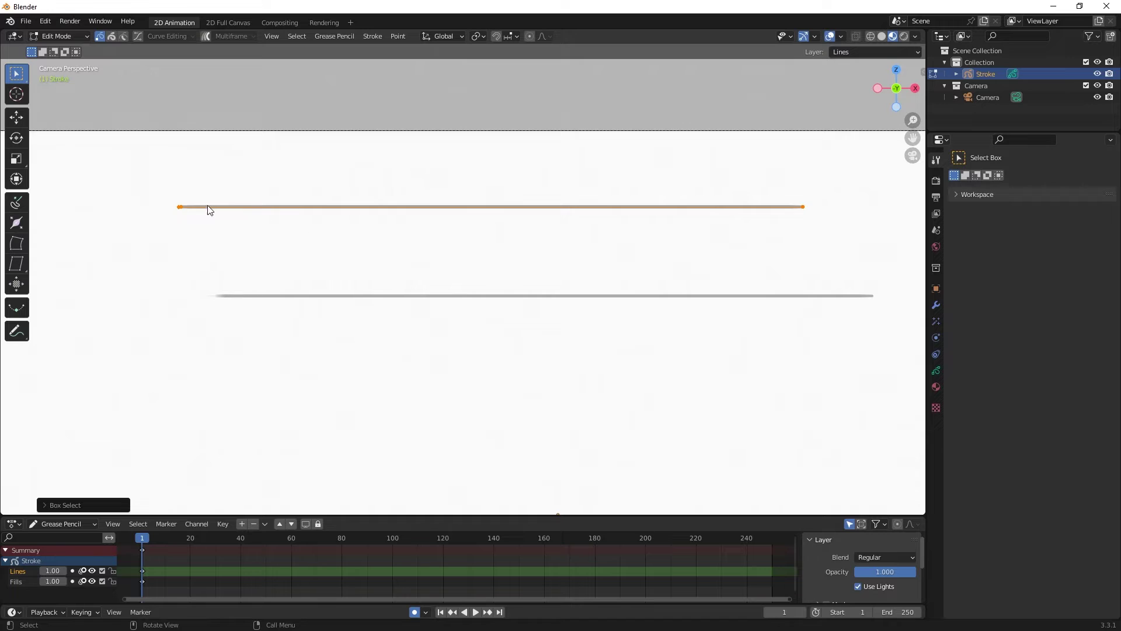
pyautogui.click(59, 38)
pyautogui.click(62, 89)
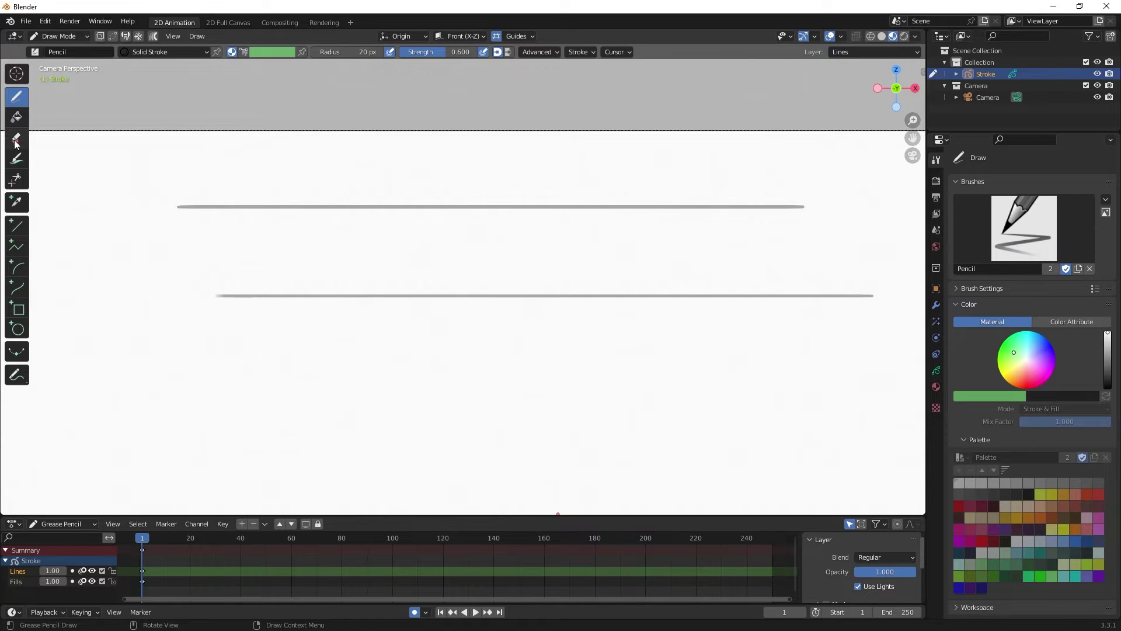
# Try fading the upper line along its length with Eraser Soft, and undo the erasing
pyautogui.click(16, 137)
pyautogui.moveTo(193, 193)
pyautogui.mouseDown()
pyautogui.moveTo(174, 207)
pyautogui.moveTo(255, 229)
pyautogui.moveTo(367, 196)
pyautogui.mouseUp()
pyautogui.moveTo(347, 216)
pyautogui.mouseDown()
pyautogui.moveTo(818, 189)
pyautogui.moveTo(786, 215)
pyautogui.moveTo(730, 202)
pyautogui.mouseUp()
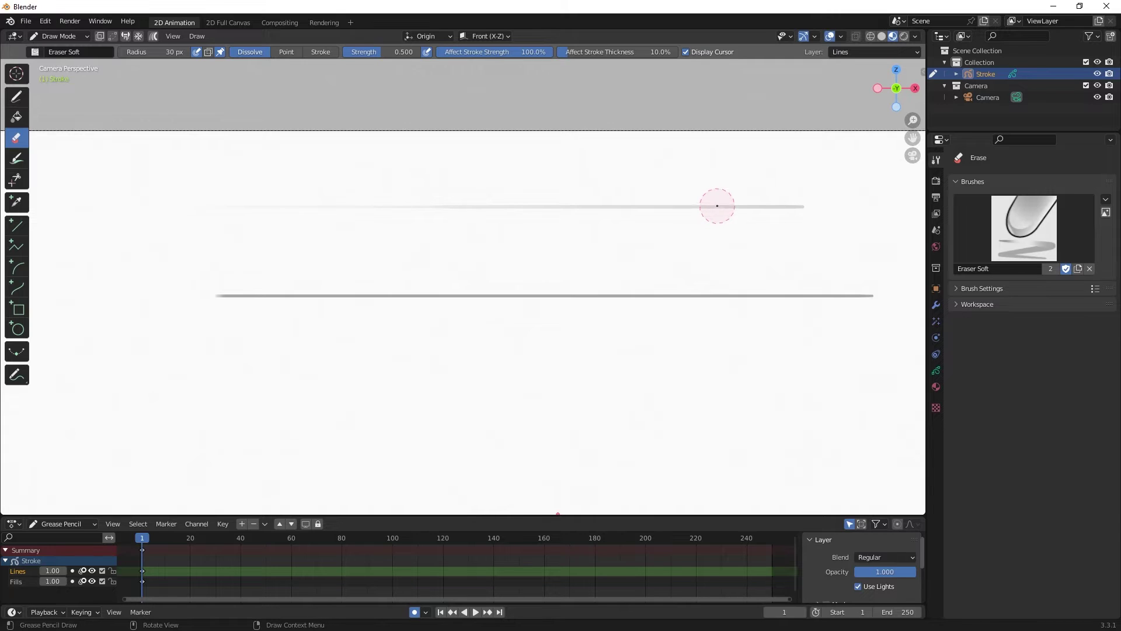
pyautogui.hotkey('ctrl', 'z')
pyautogui.hotkey('ctrl', 'z')
pyautogui.hotkey('ctrl', 'z')
pyautogui.hotkey('ctrl', 'z')
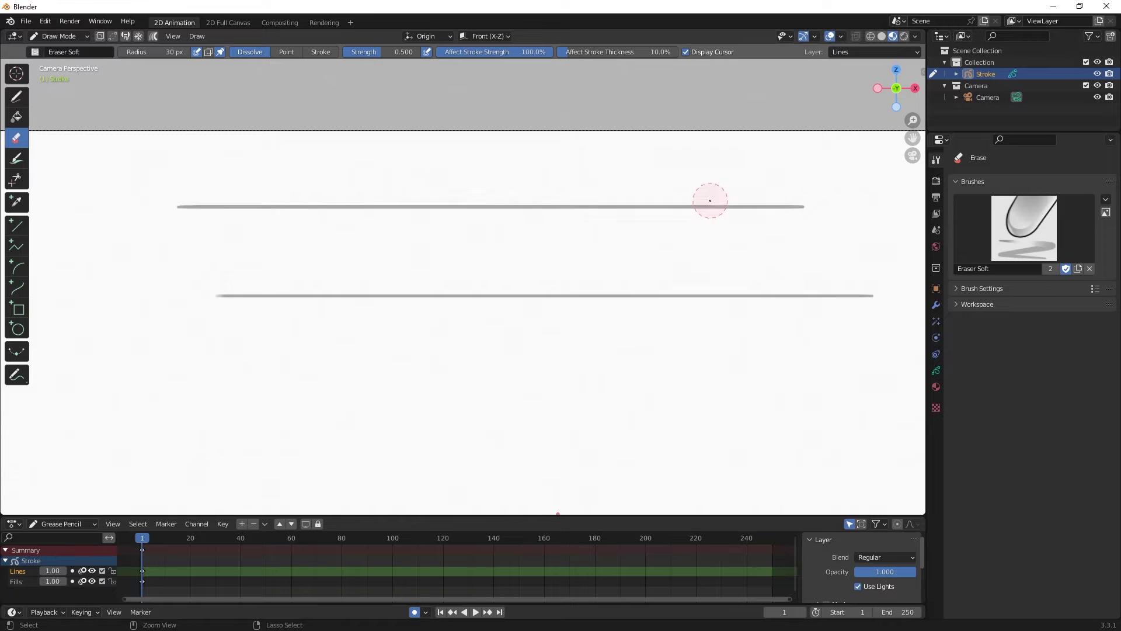
# Return to the Draw tool with the Pencil brush and go through its Guides and Stroke settings
pyautogui.click(16, 97)
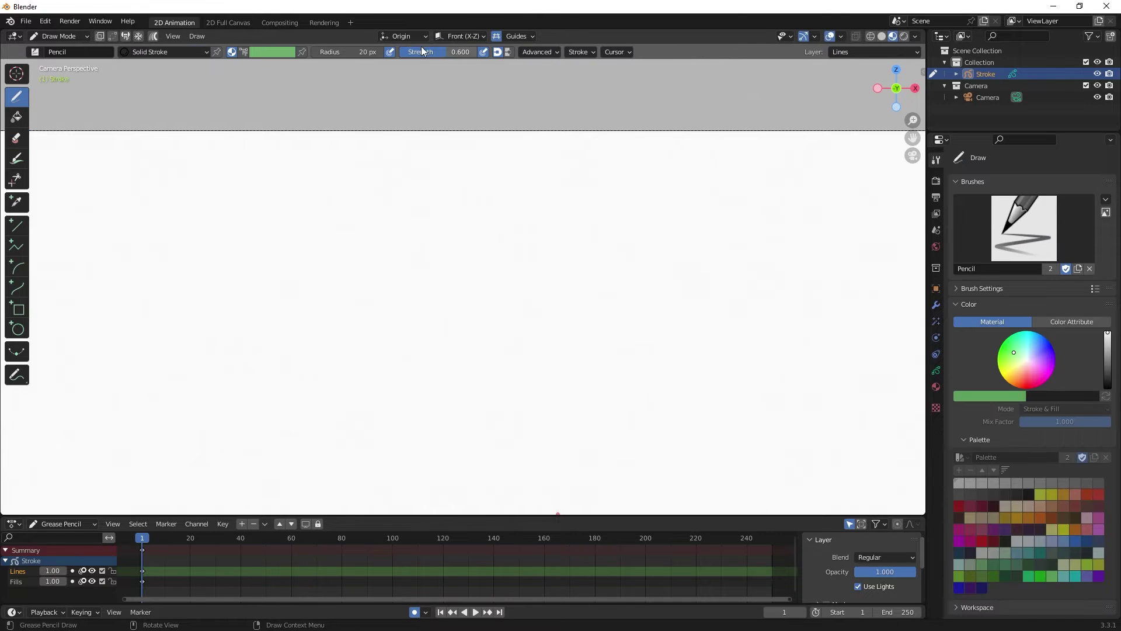
pyautogui.click(531, 39)
pyautogui.click(576, 53)
pyautogui.click(573, 88)
pyautogui.scroll(-4, 608, 239)
pyautogui.keyDown('shift'); pyautogui.moveTo(592, 249); pyautogui.dragTo(617, 165, button='middle'); pyautogui.keyUp('shift')
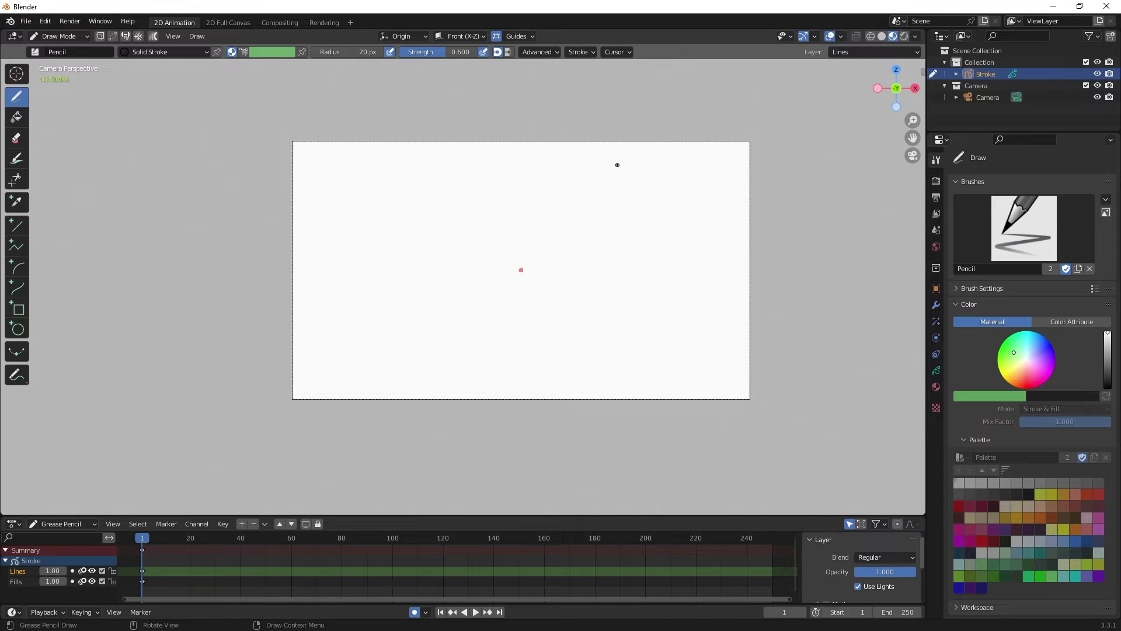
# Rename the Grease Pencil object's Fills layer as Horizon and keep it as the active layer
pyautogui.click(936, 372)
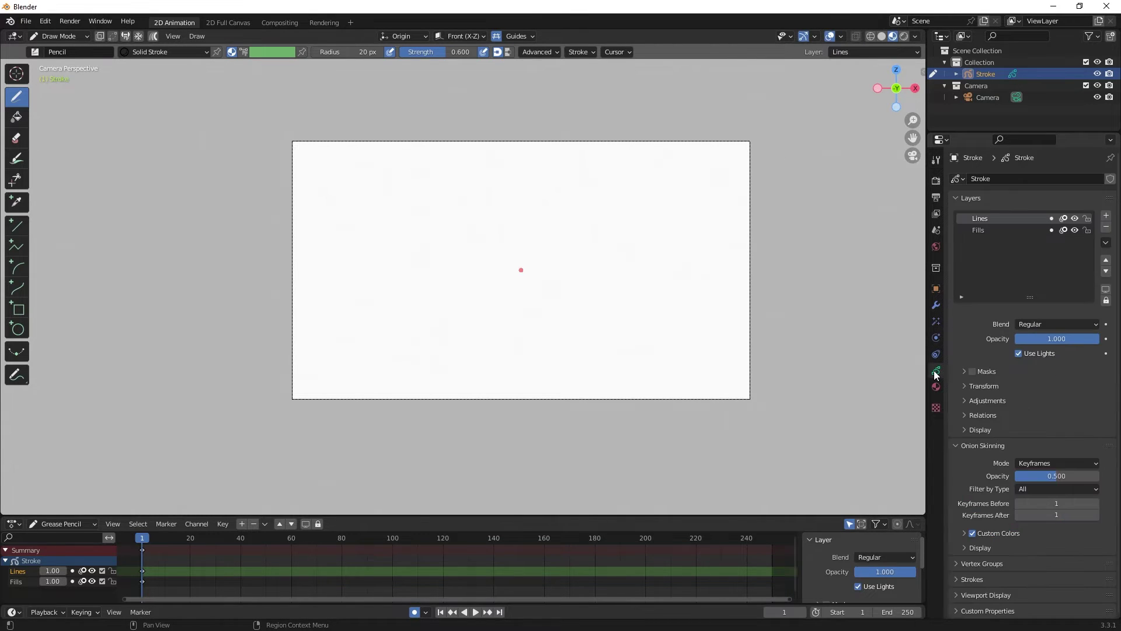
pyautogui.click(980, 229)
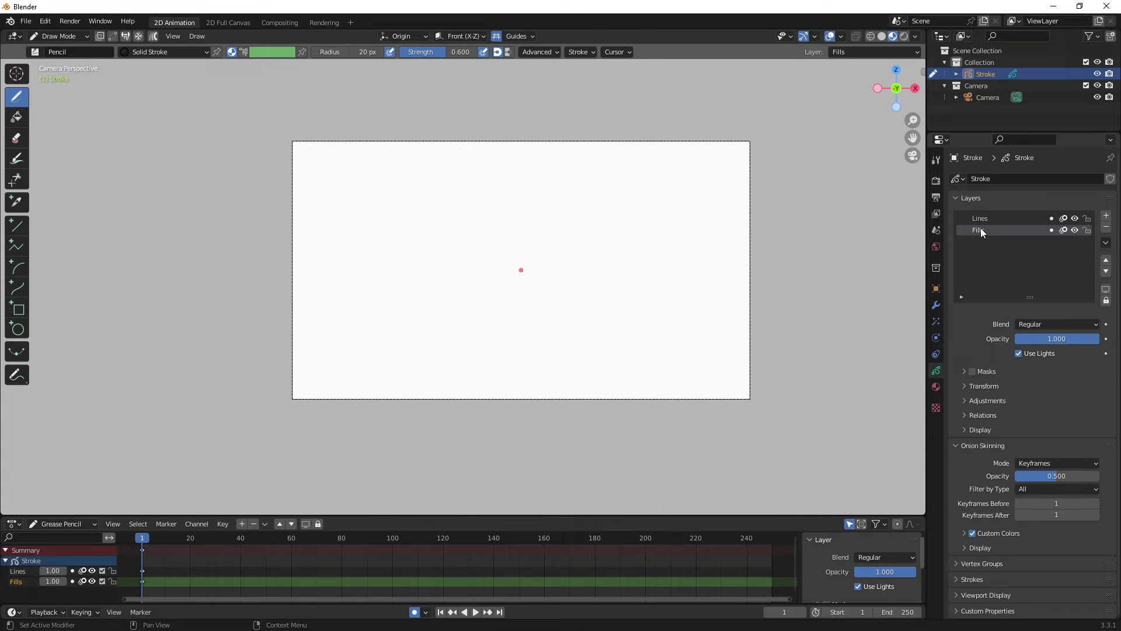
pyautogui.write('Horizon')
pyautogui.press('Return')
# Add a new material to the Stroke object and name it Horizon
pyautogui.click(936, 388)
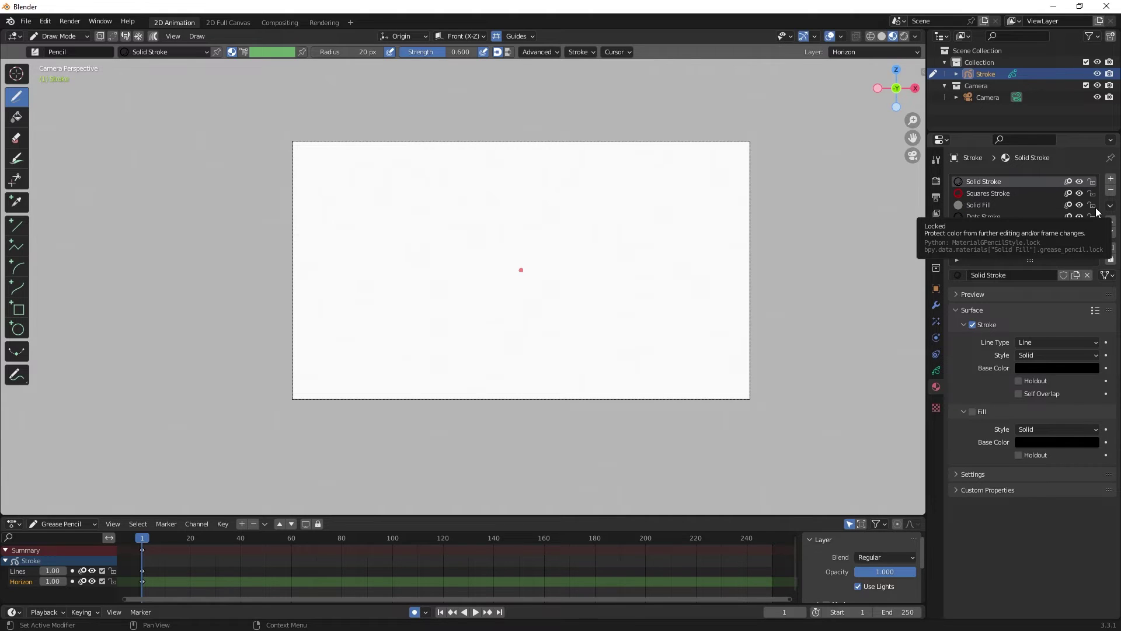
pyautogui.click(1112, 180)
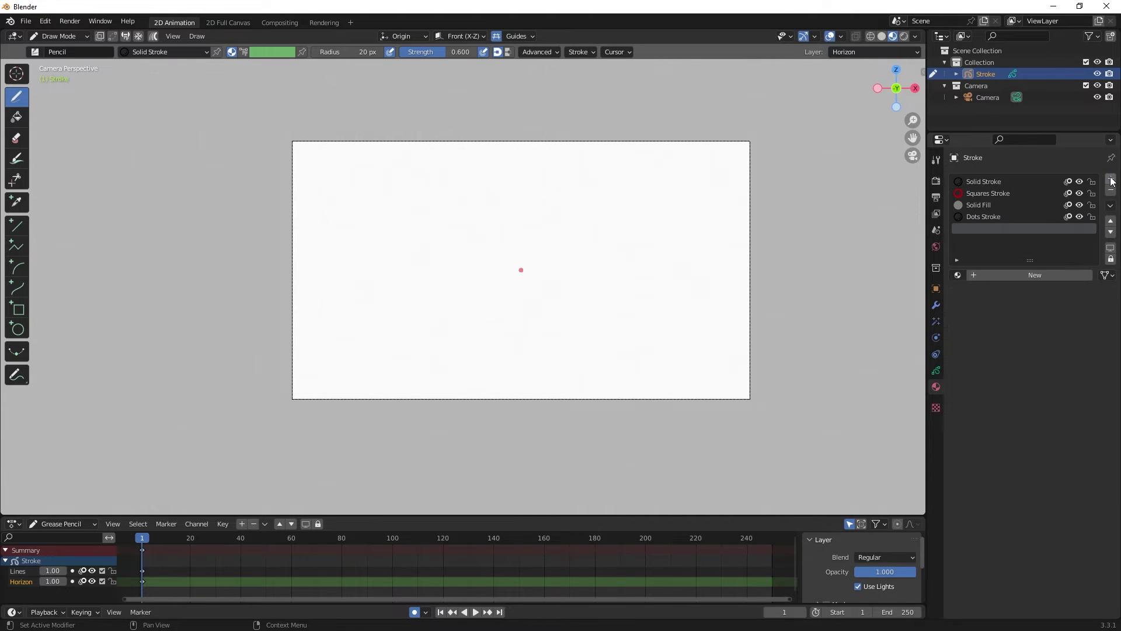
pyautogui.click(1008, 281)
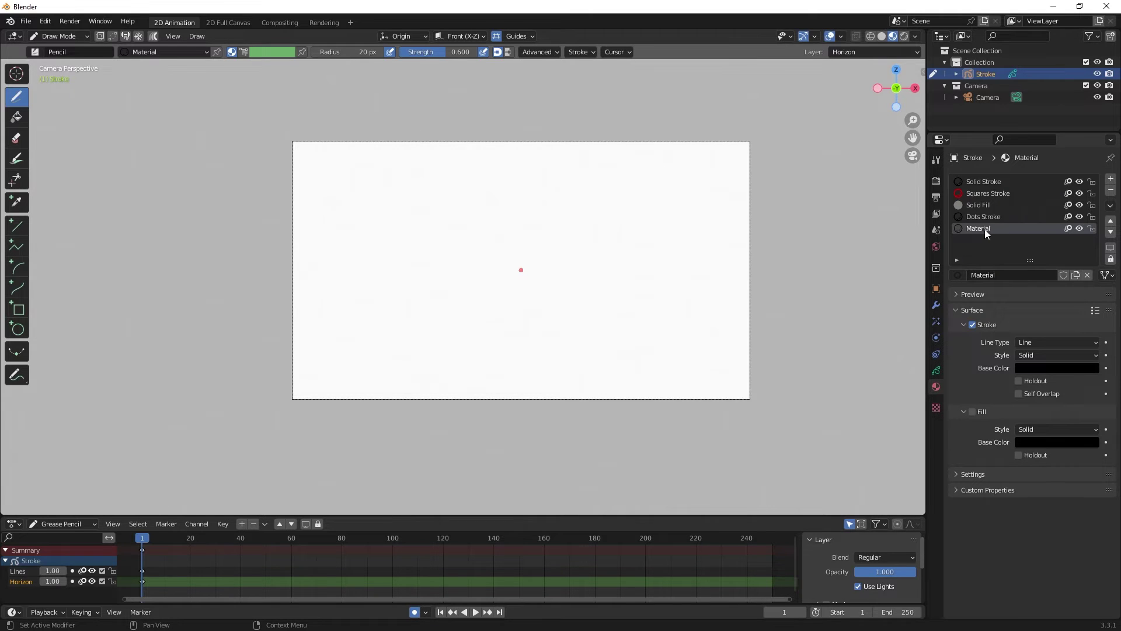
pyautogui.write('Horizon')
pyautogui.press('Return')
# Set the stroke base color of the Horizon material to a bright orange
pyautogui.click(1025, 369)
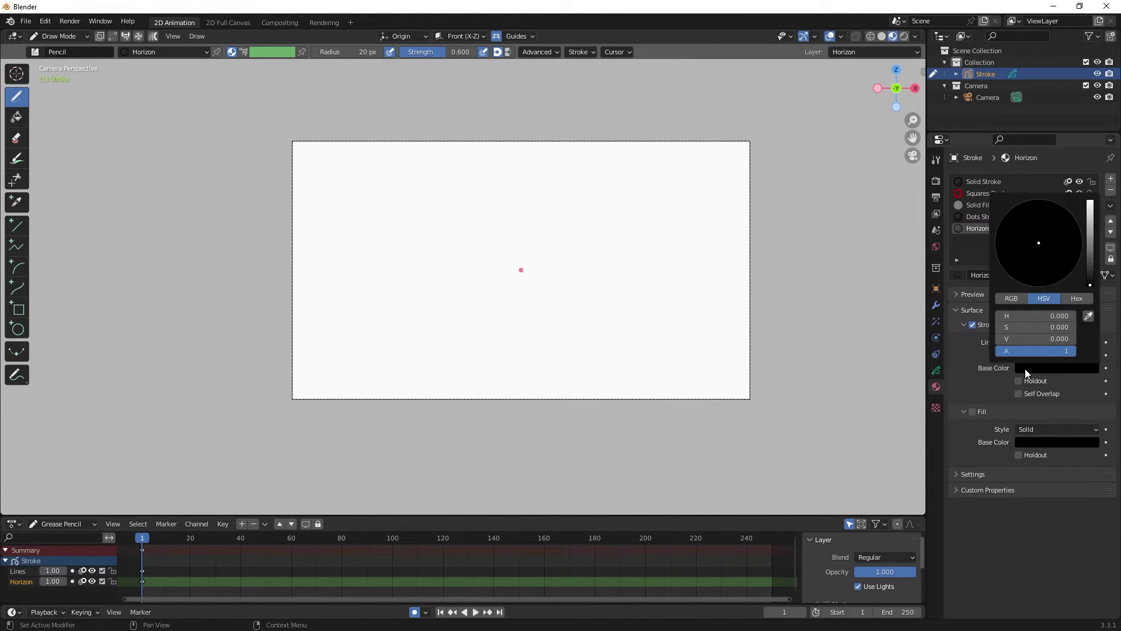
pyautogui.click(1090, 239)
pyautogui.moveTo(1043, 248); pyautogui.dragTo(1008, 275)
pyautogui.scroll(15, 1053, 250)
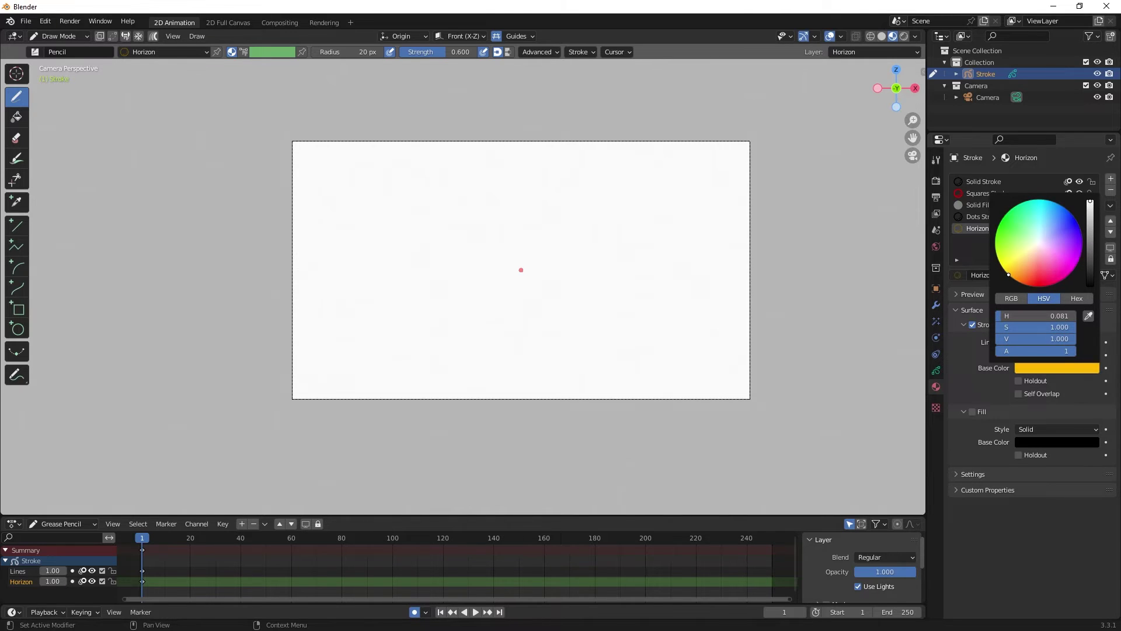
pyautogui.moveTo(1008, 276); pyautogui.dragTo(1019, 281)
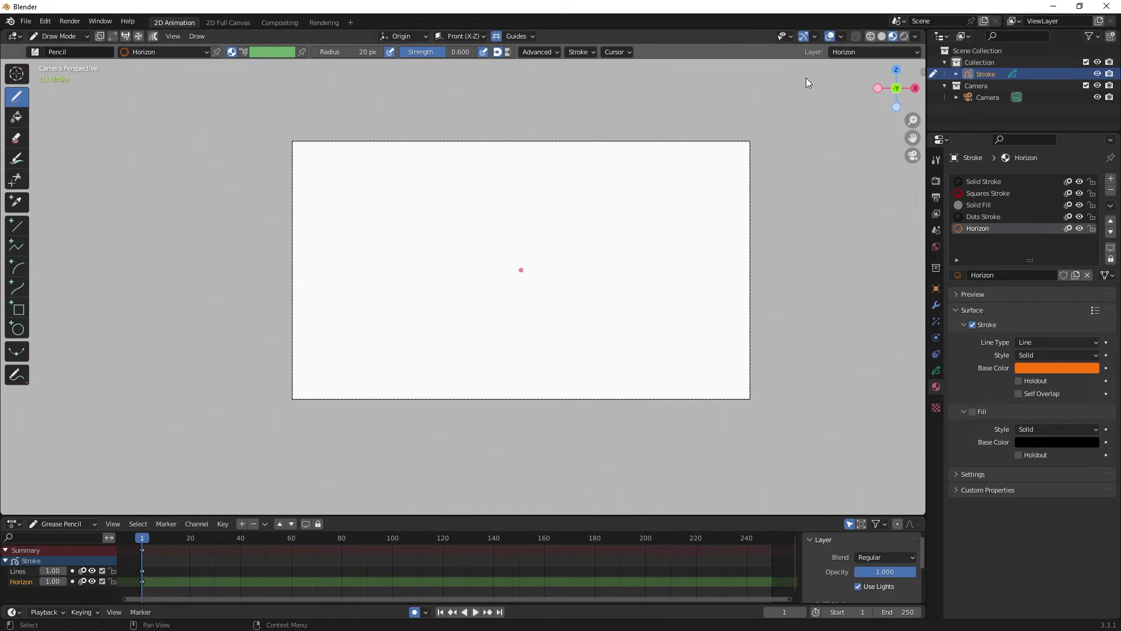
# Draw a long guided horizon line through the canvas centre on the Horizon layer, from just past the right edge to far beyond the left edge
pyautogui.scroll(-4, 623, 225)
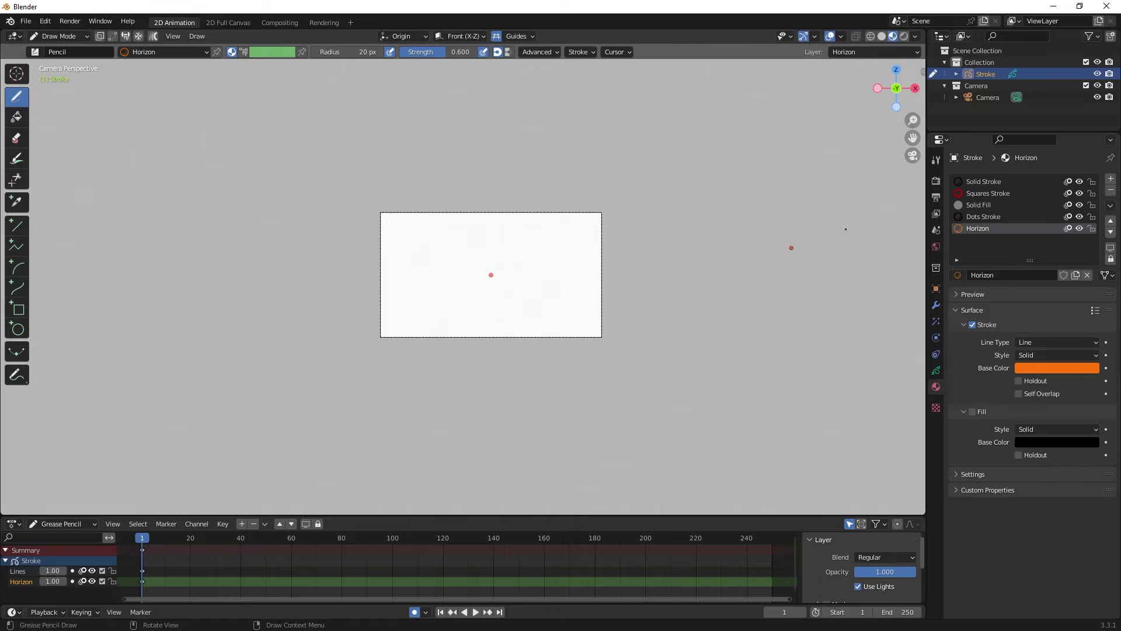
pyautogui.click(936, 371)
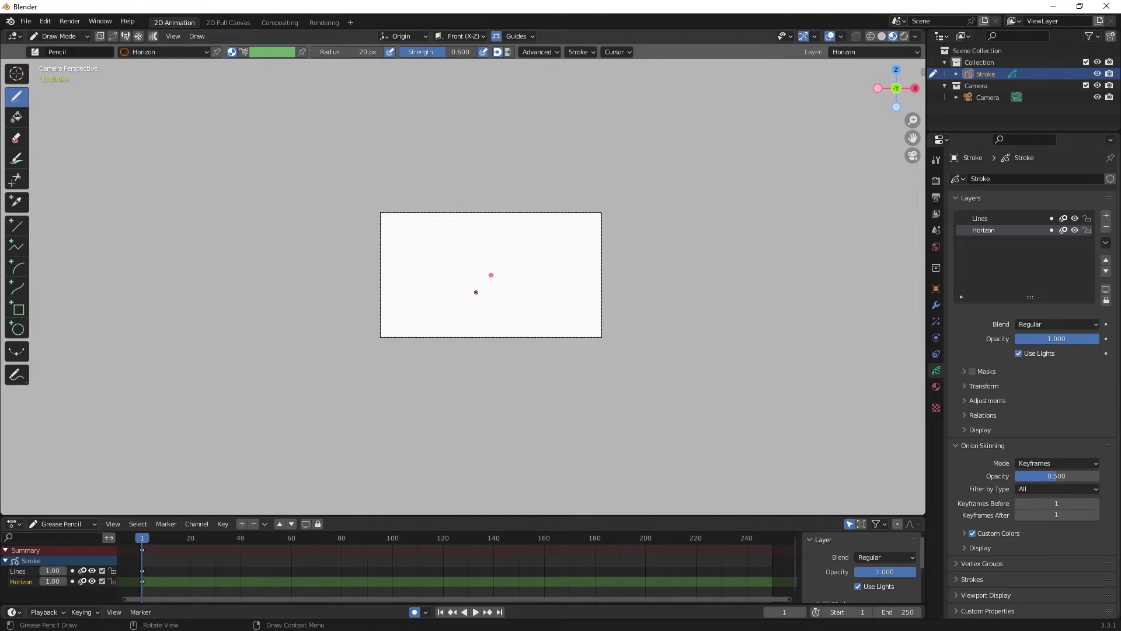
pyautogui.keyDown('shift'); pyautogui.moveTo(625, 284); pyautogui.dragTo(756, 299, button='middle'); pyautogui.keyUp('shift')
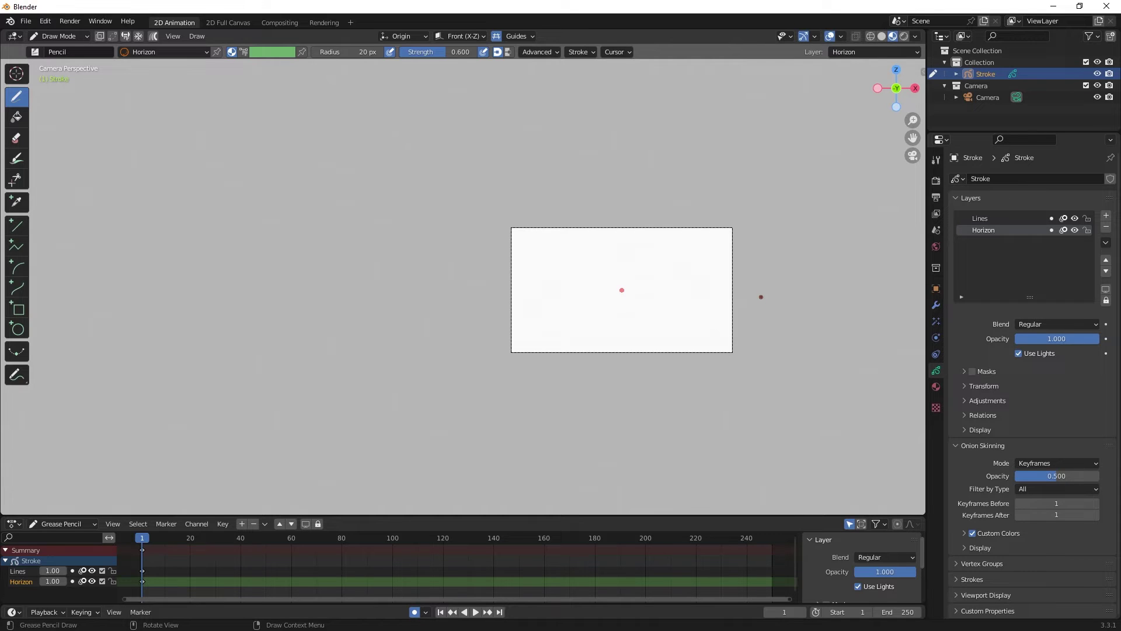
pyautogui.moveTo(760, 289); pyautogui.dragTo(98, 326)
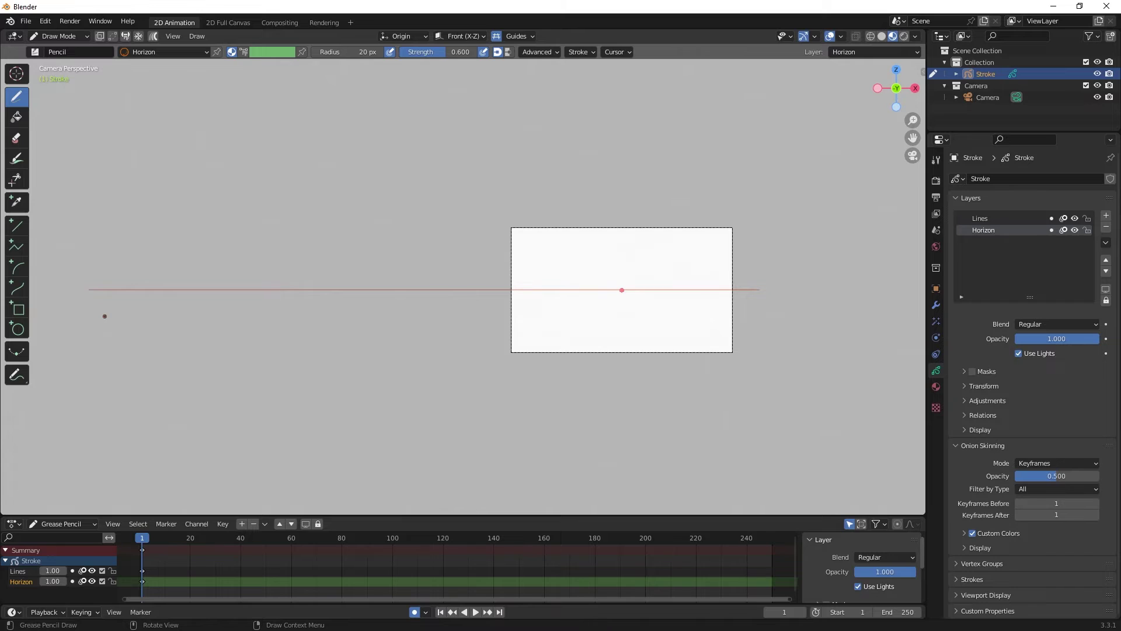
pyautogui.click(531, 36)
pyautogui.click(495, 84)
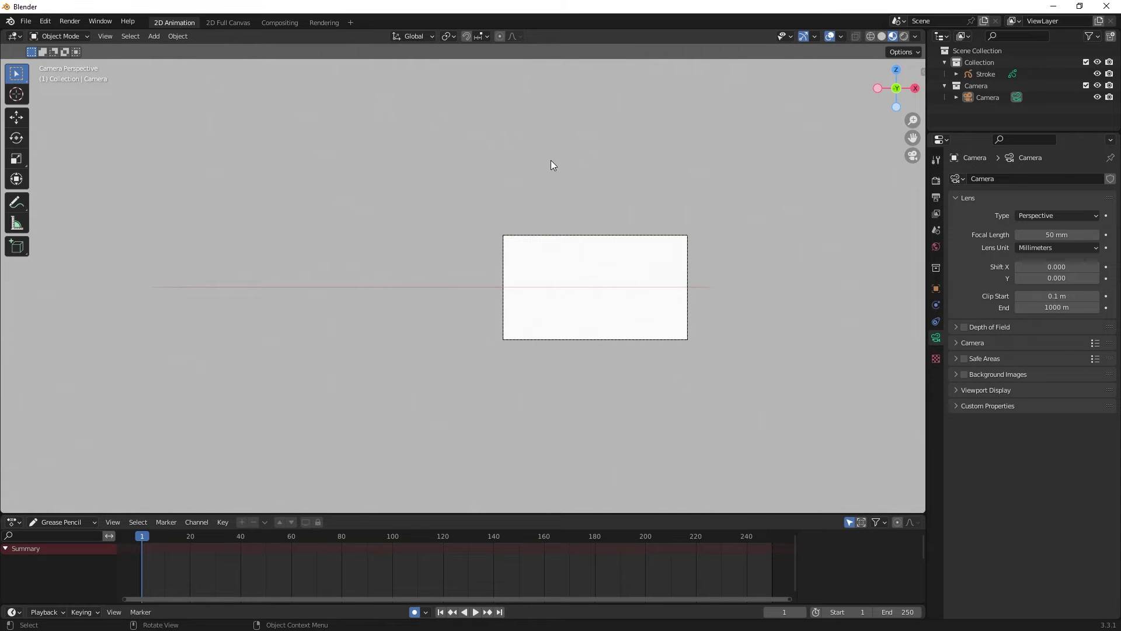
# Add a sphere empty at the canvas centre and scale it down to a small marker
pyautogui.hotkey('shift', 'a')
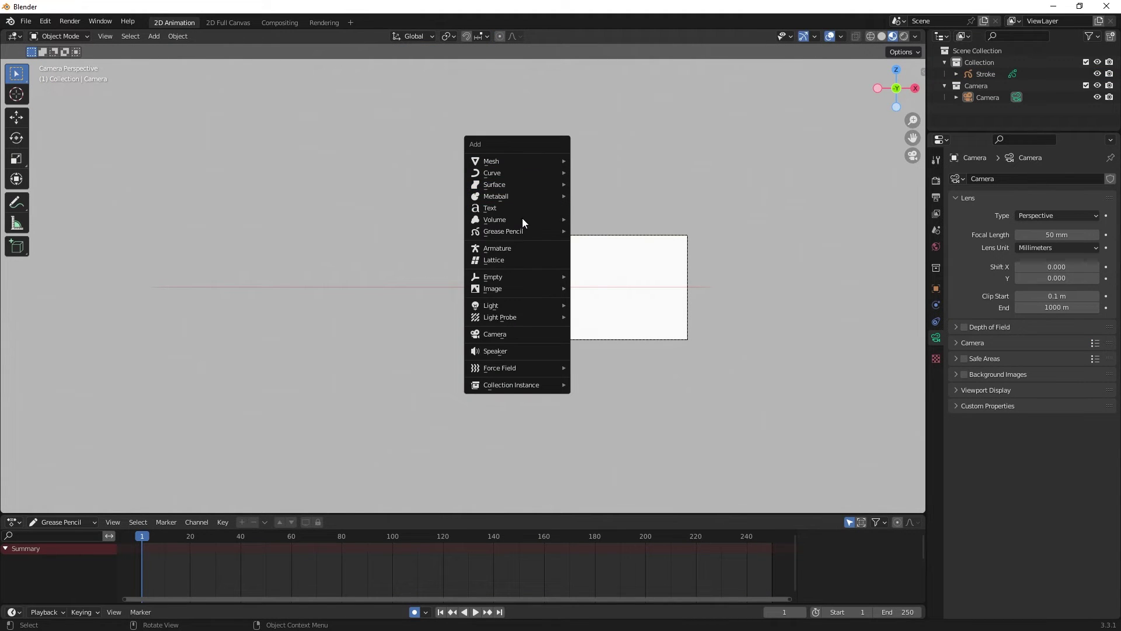
pyautogui.moveTo(514, 276)
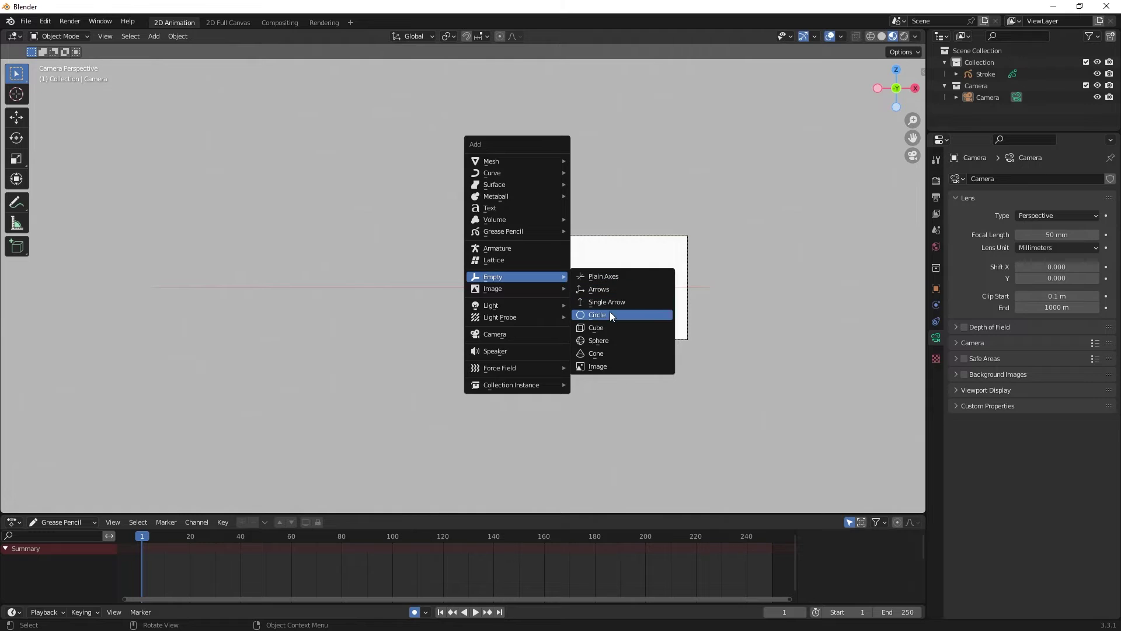
pyautogui.click(611, 338)
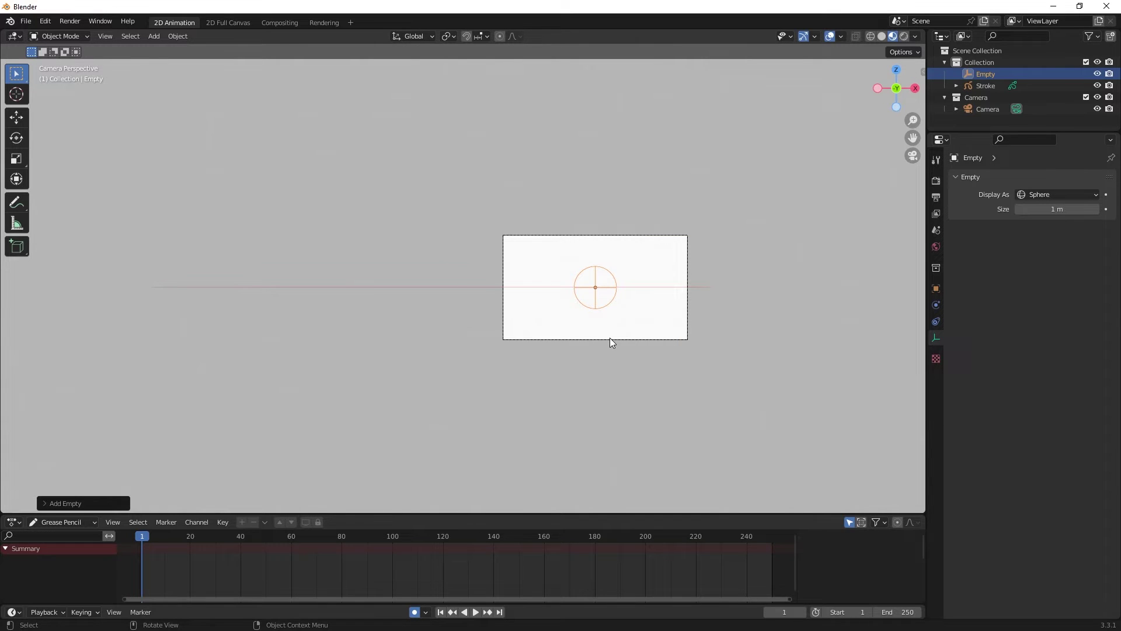
pyautogui.press('s')
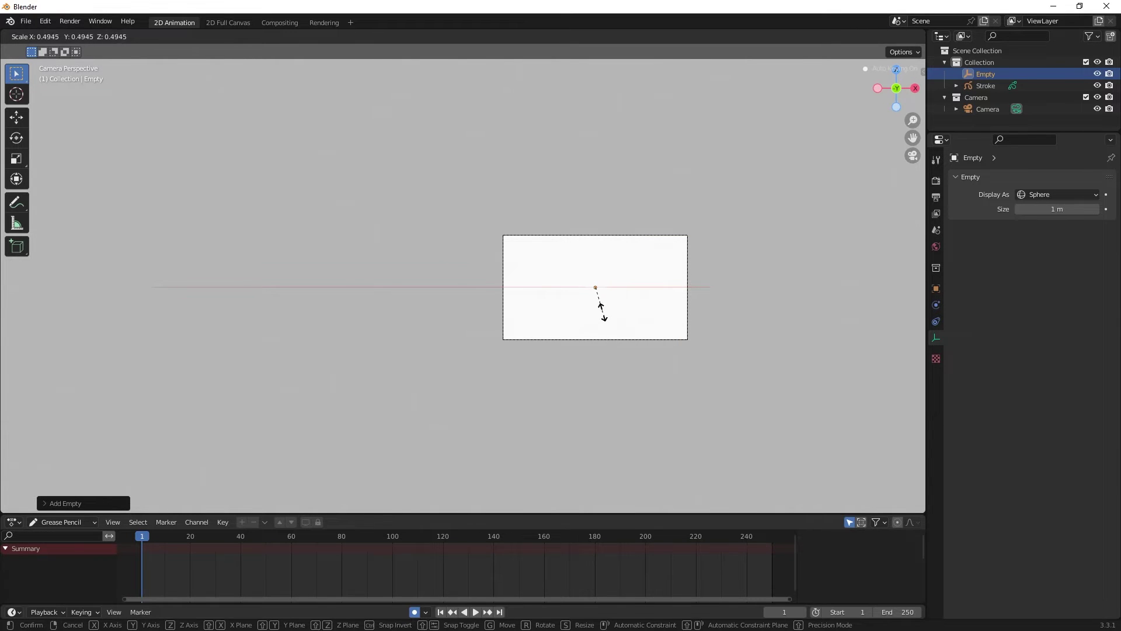
pyautogui.click(602, 303)
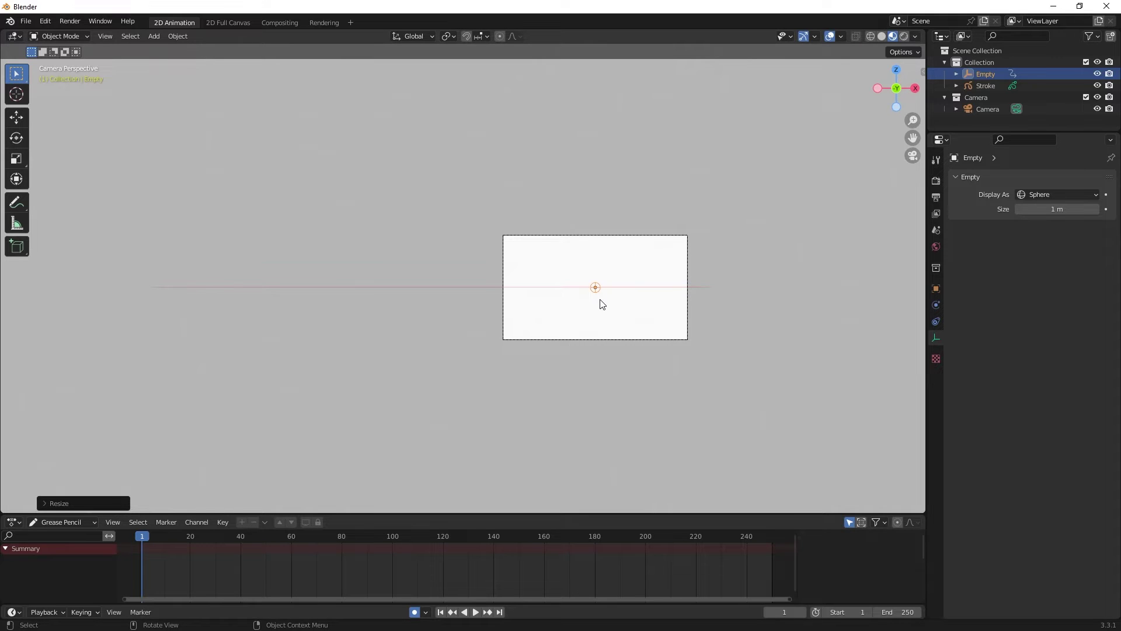
# Move the sphere empty along X to the horizon line's left end and rename it as Left Vanishing Poingt
pyautogui.press('g')
pyautogui.press('x')
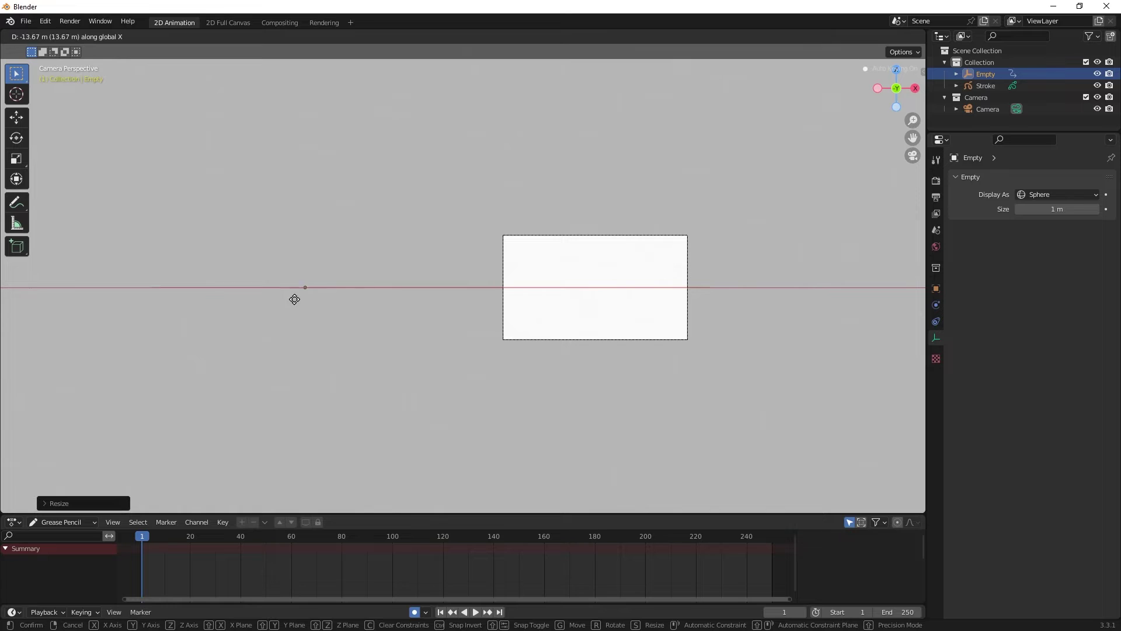
pyautogui.rightClick(190, 296)
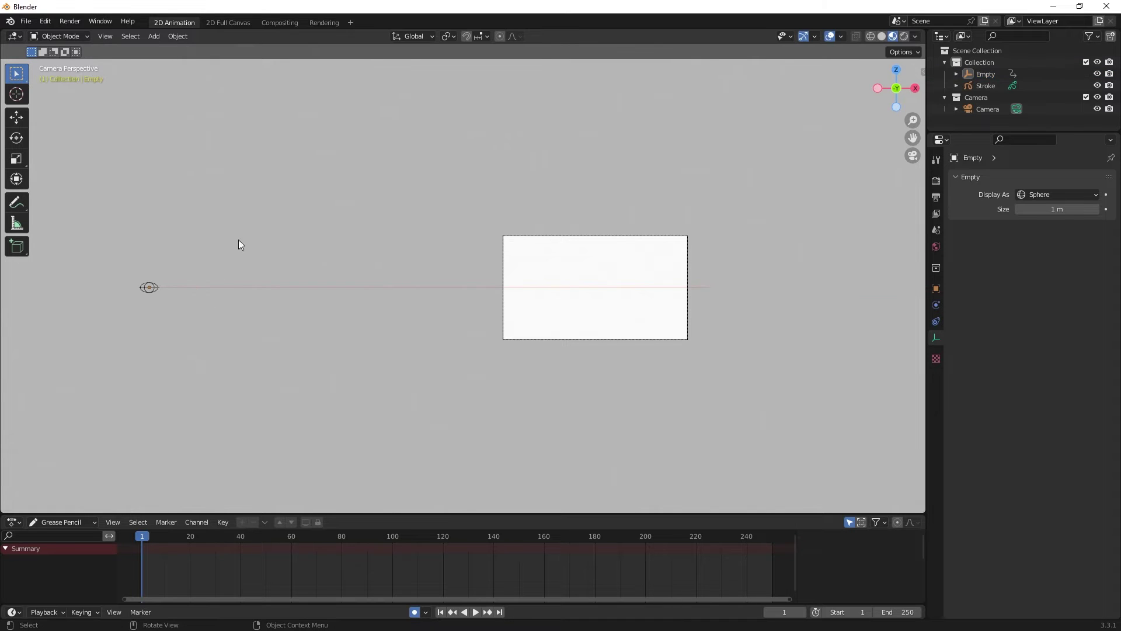
pyautogui.doubleClick(988, 75)
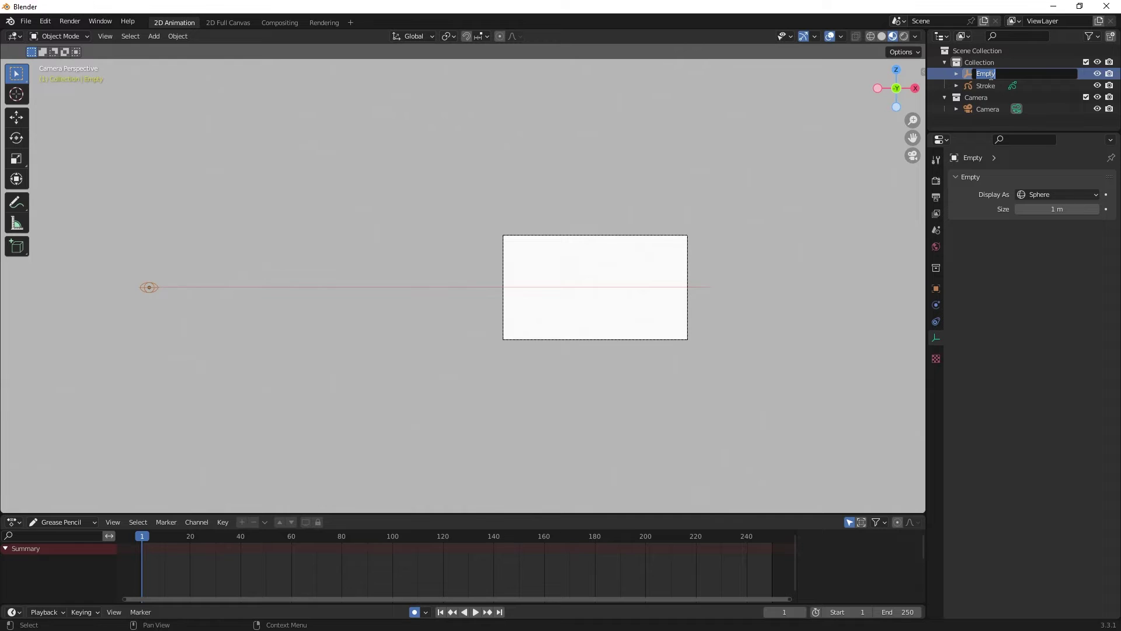
pyautogui.write('Left Vanishing Poingt')
pyautogui.press('Return')
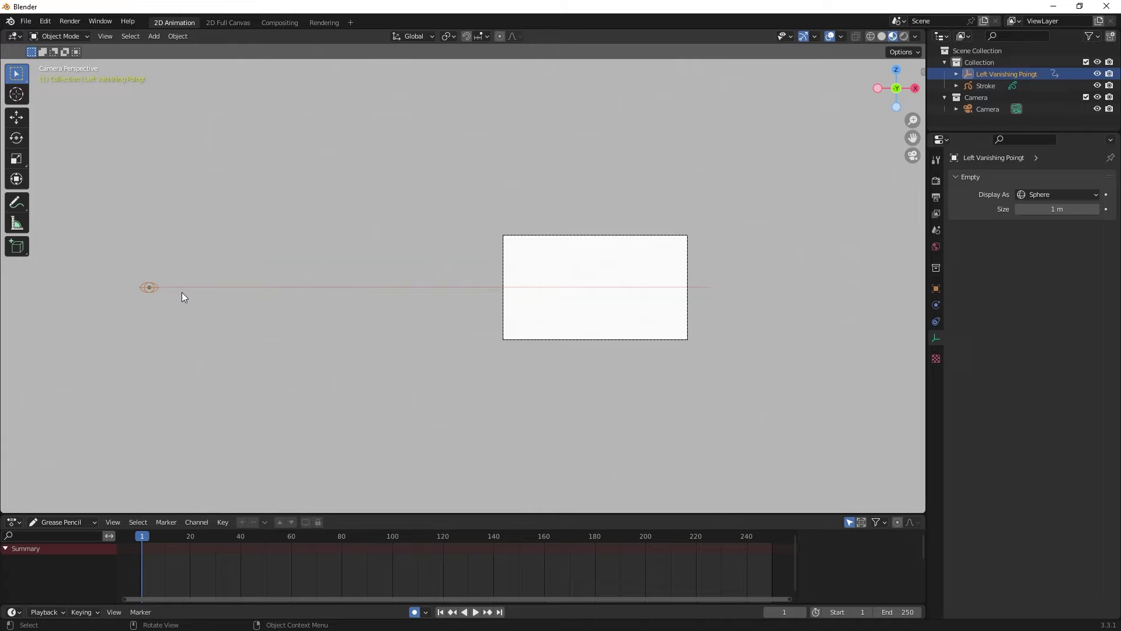
# Duplicate the left vanishing point empty along X and place the copy at the horizon line's right end
pyautogui.hotkey('shift', 'd')
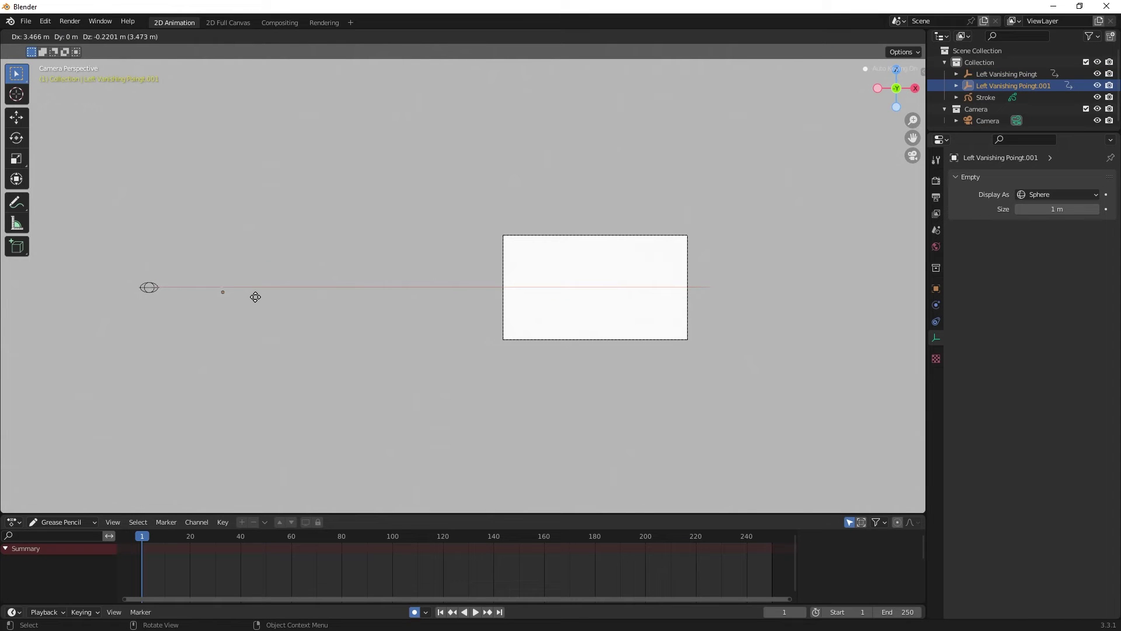
pyautogui.press('x')
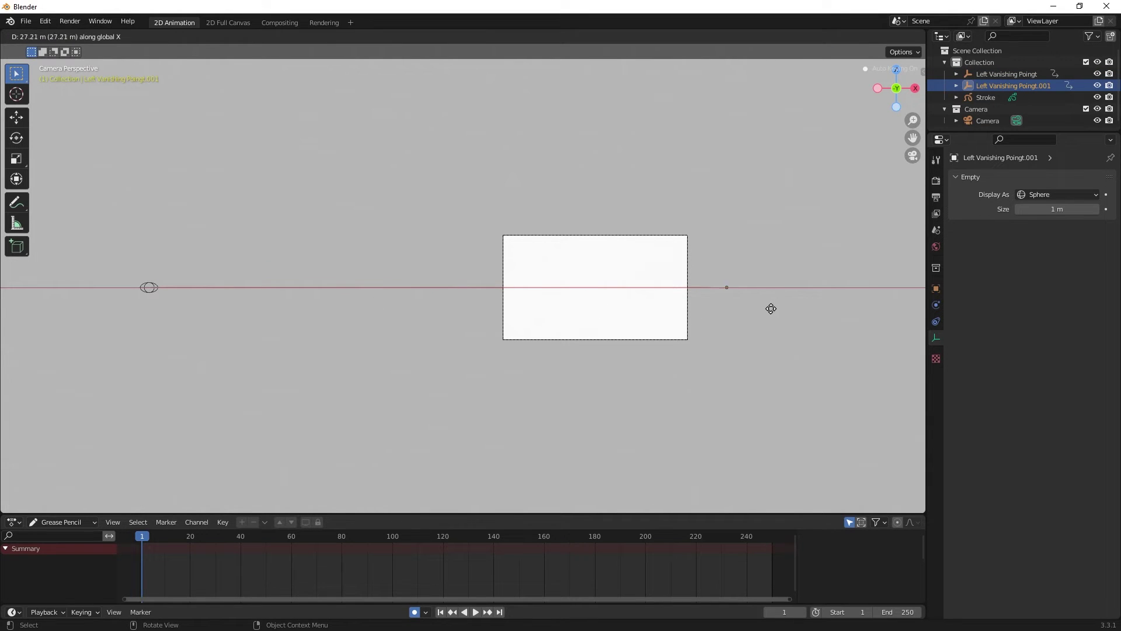
pyautogui.click(744, 310)
pyautogui.click(712, 291)
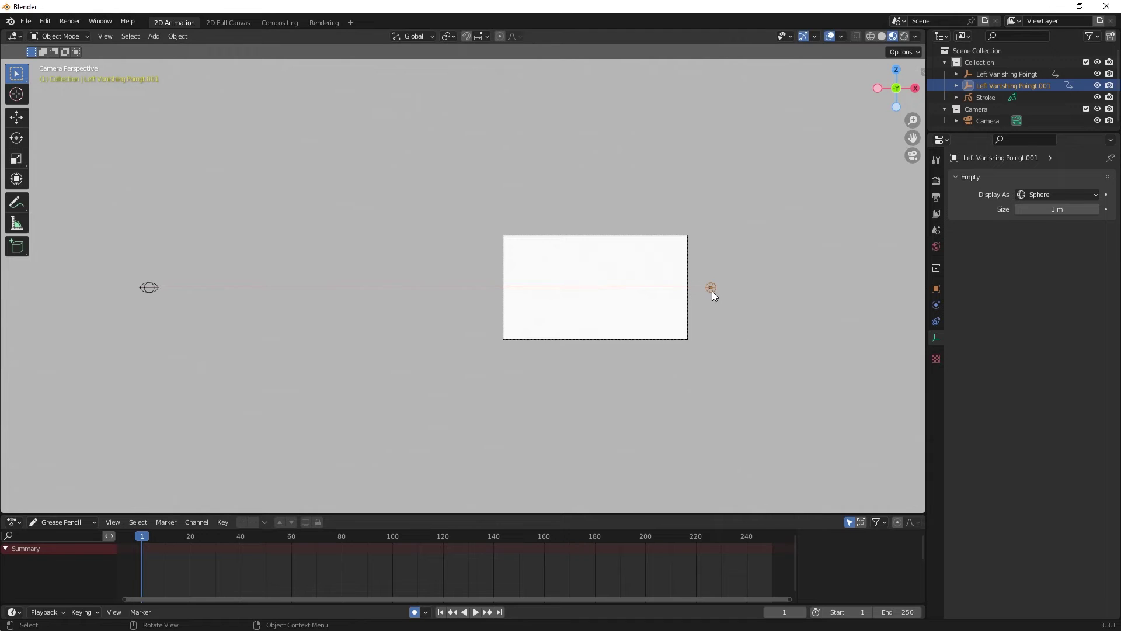
# Rename the duplicated empty at the right end as Right Vanishing Poingt
pyautogui.doubleClick(990, 84)
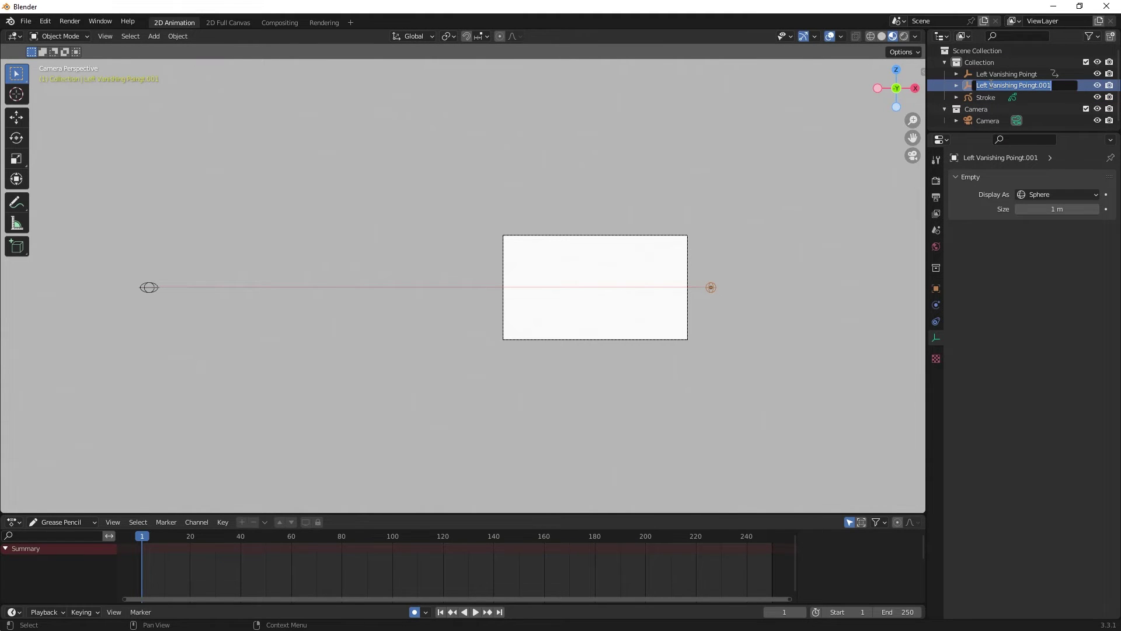
pyautogui.write('Right VAn')
pyautogui.press('BackSpace')
pyautogui.press('BackSpace')
pyautogui.write('anishing Poingt')
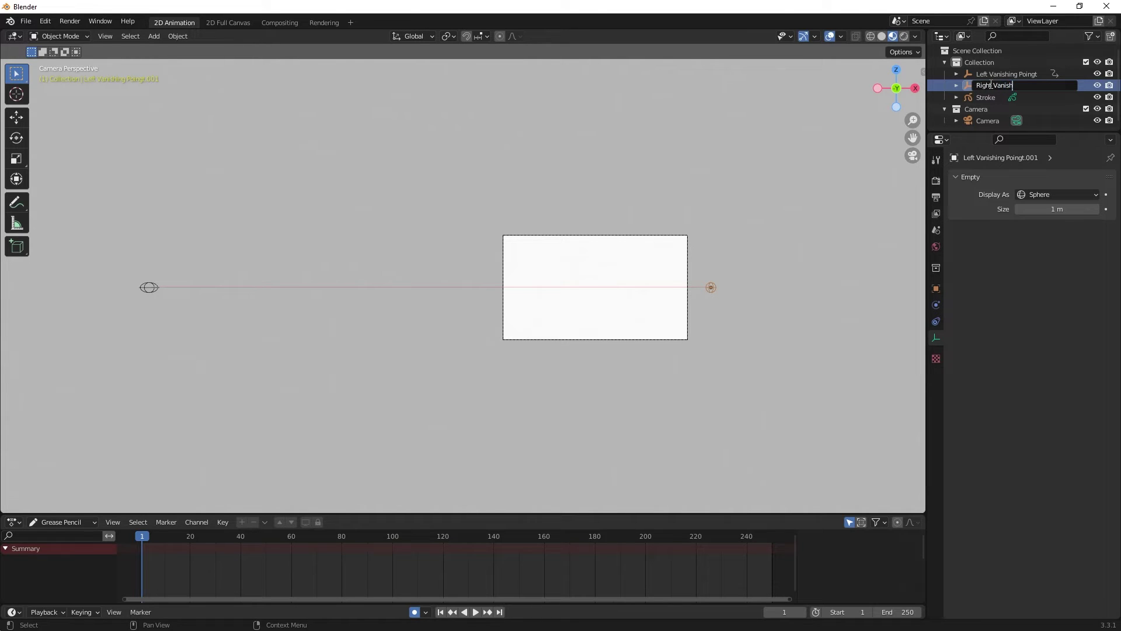
pyautogui.press('Return')
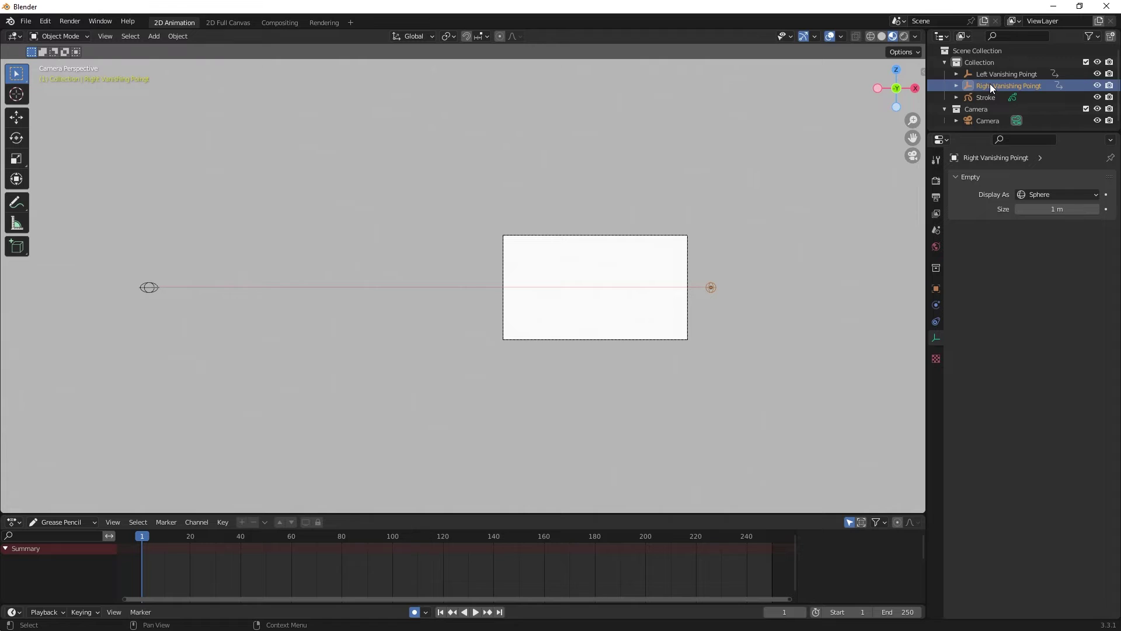
# Correct the spelling of the right empty's name to Right Vanishing Point
pyautogui.doubleClick(991, 86)
pyautogui.press('End')
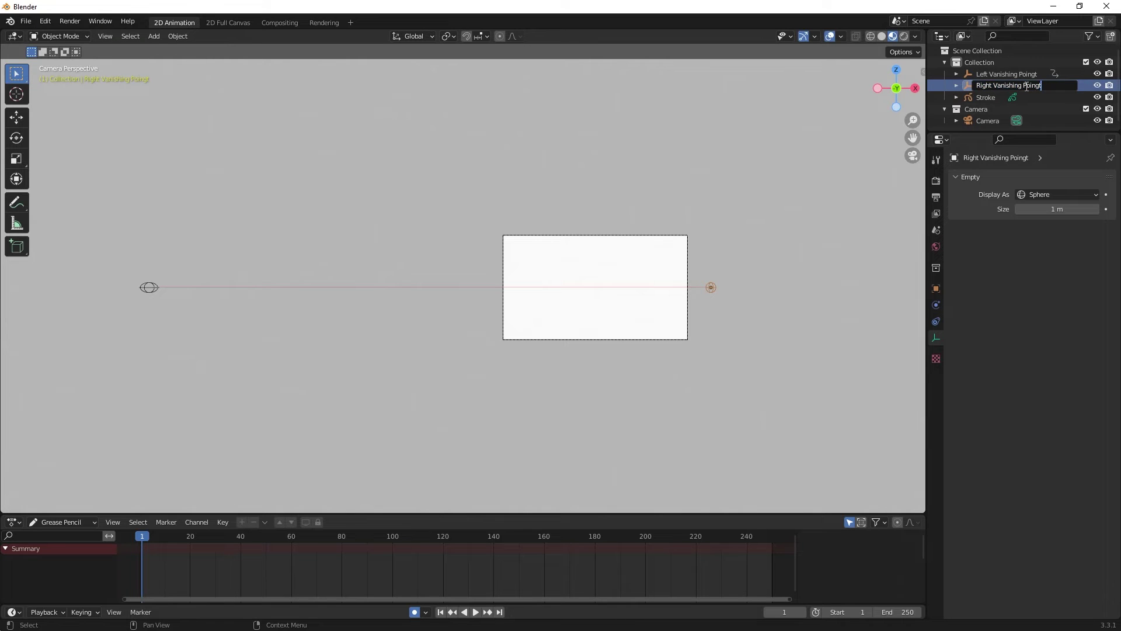
pyautogui.press('BackSpace')
pyautogui.press('BackSpace')
pyautogui.write('t')
pyautogui.press('Return')
# Correct the spelling of the left empty's name to Left Vanishing Point
pyautogui.doubleClick(1022, 74)
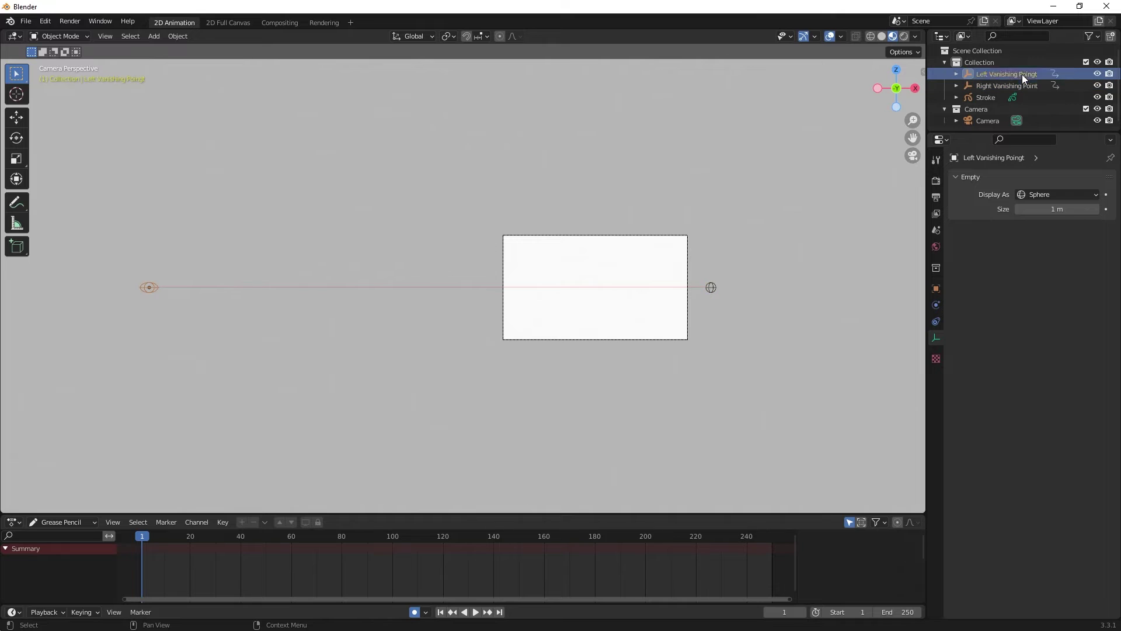
pyautogui.press('End')
pyautogui.press('BackSpace')
pyautogui.press('BackSpace')
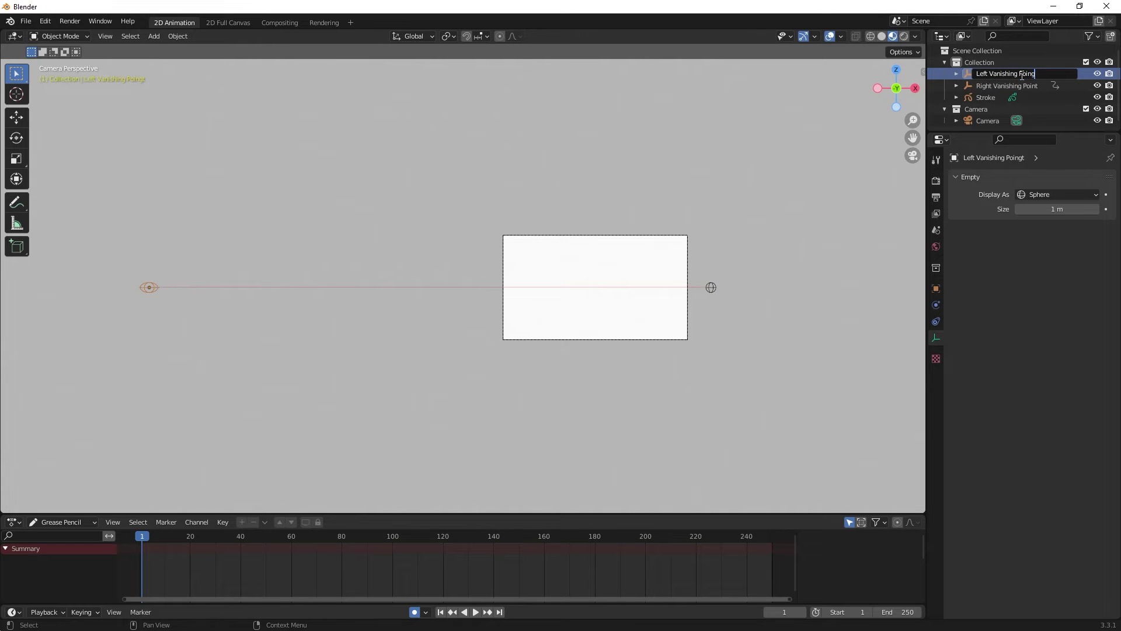
pyautogui.write('t')
pyautogui.press('Return')
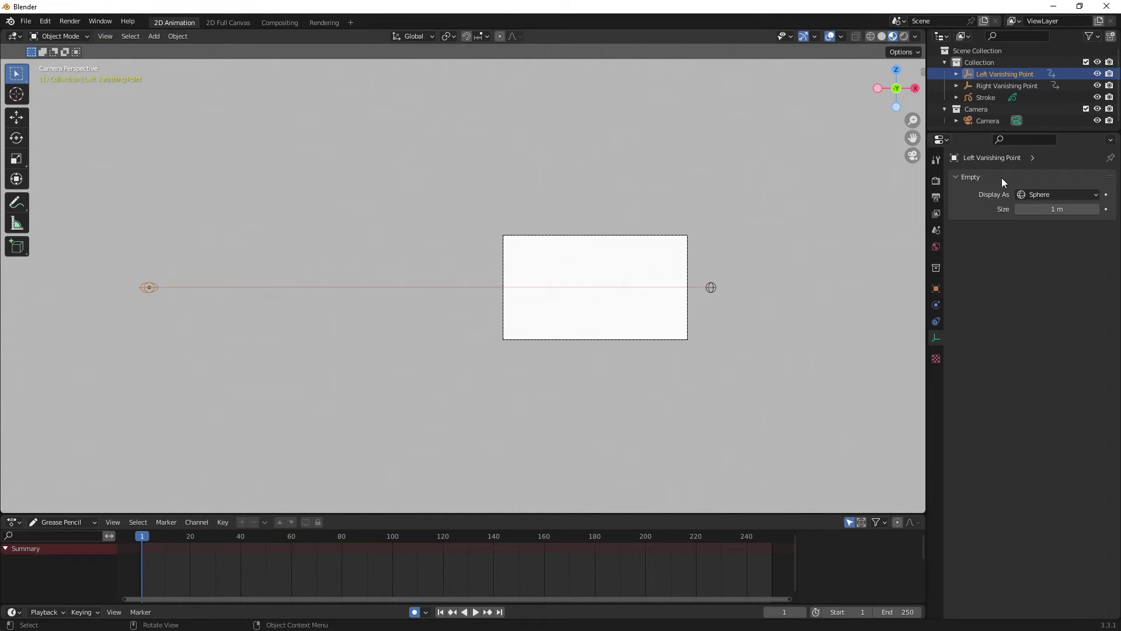
# Put the Stroke object in Draw Mode, lock its Horizon layer and make the Lines layer active
pyautogui.click(986, 98)
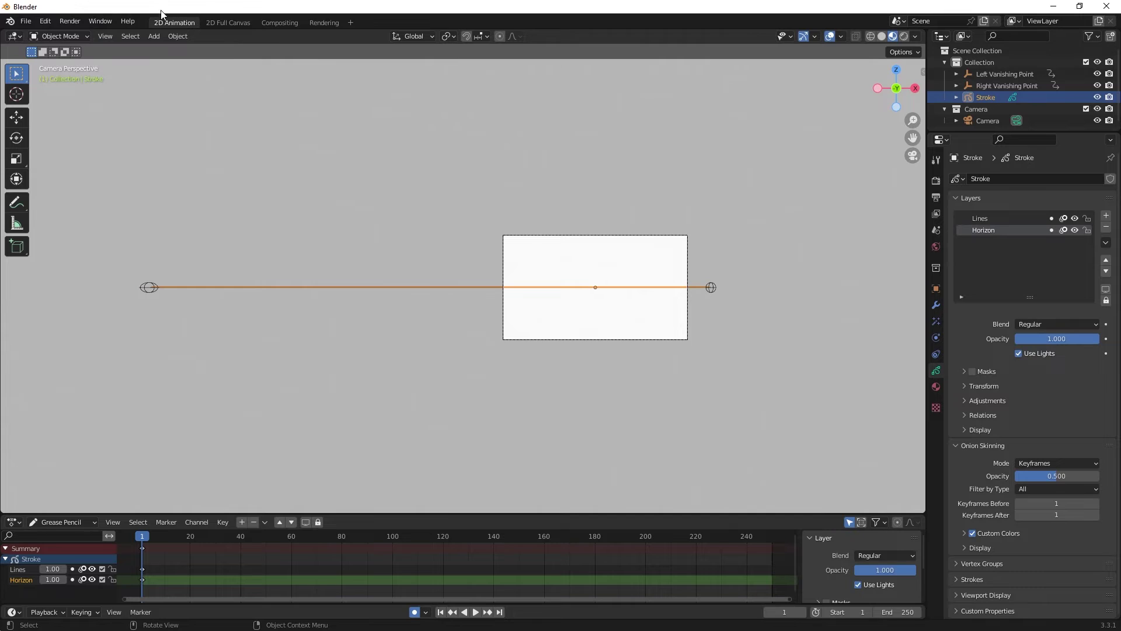
pyautogui.click(72, 35)
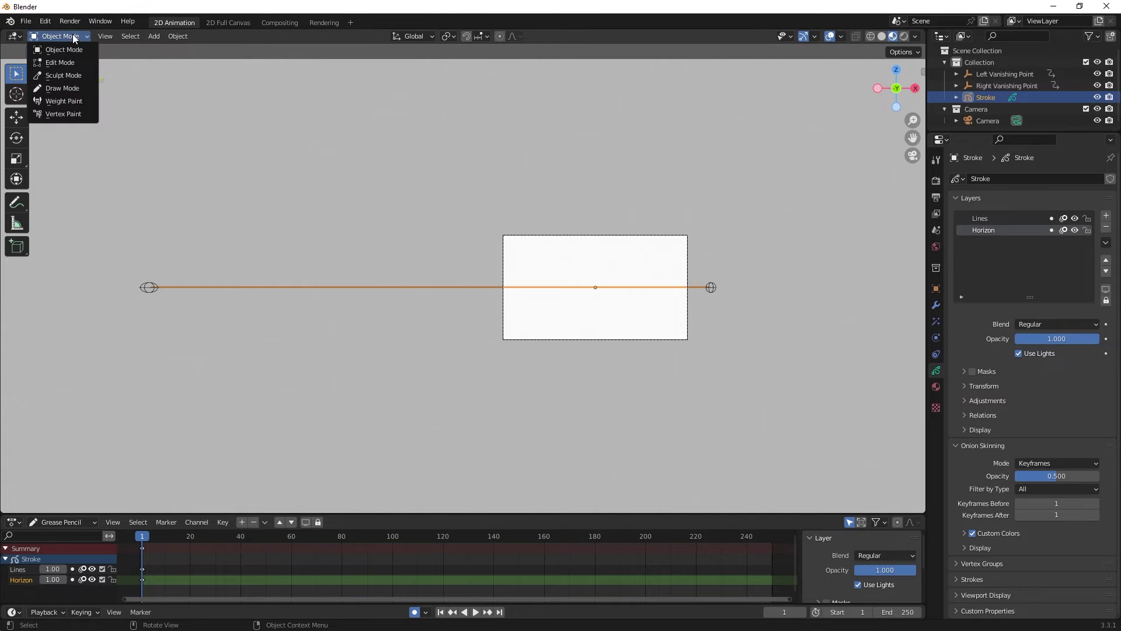
pyautogui.click(64, 87)
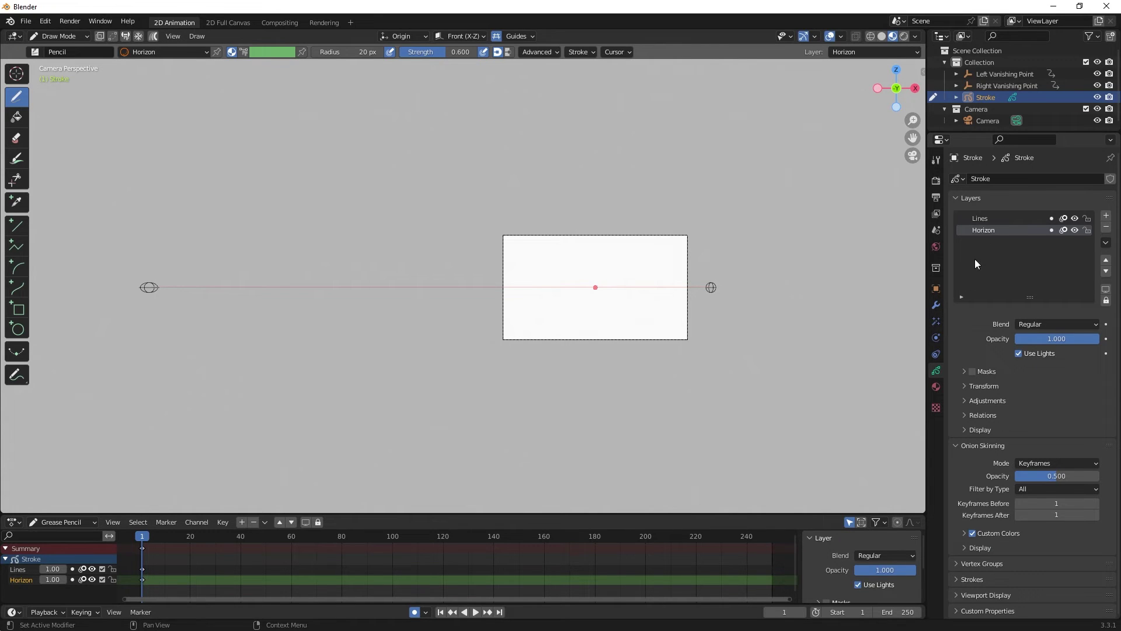
pyautogui.click(1087, 231)
pyautogui.click(991, 223)
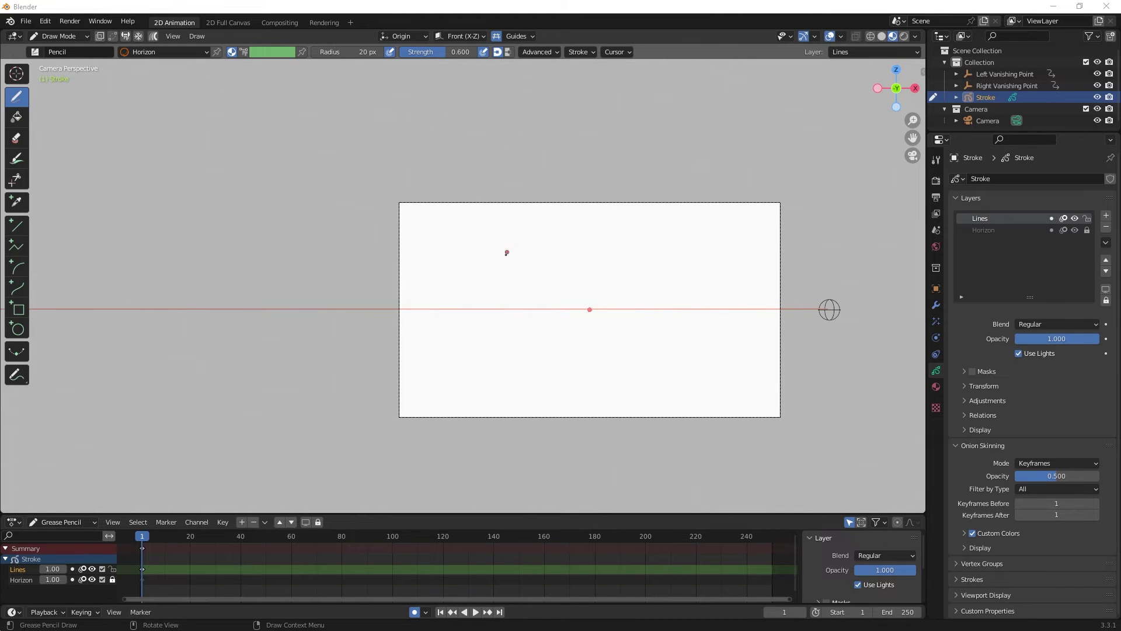
# Set the drawing guides to Grid and go back one frame to frame 0
pyautogui.click(515, 37)
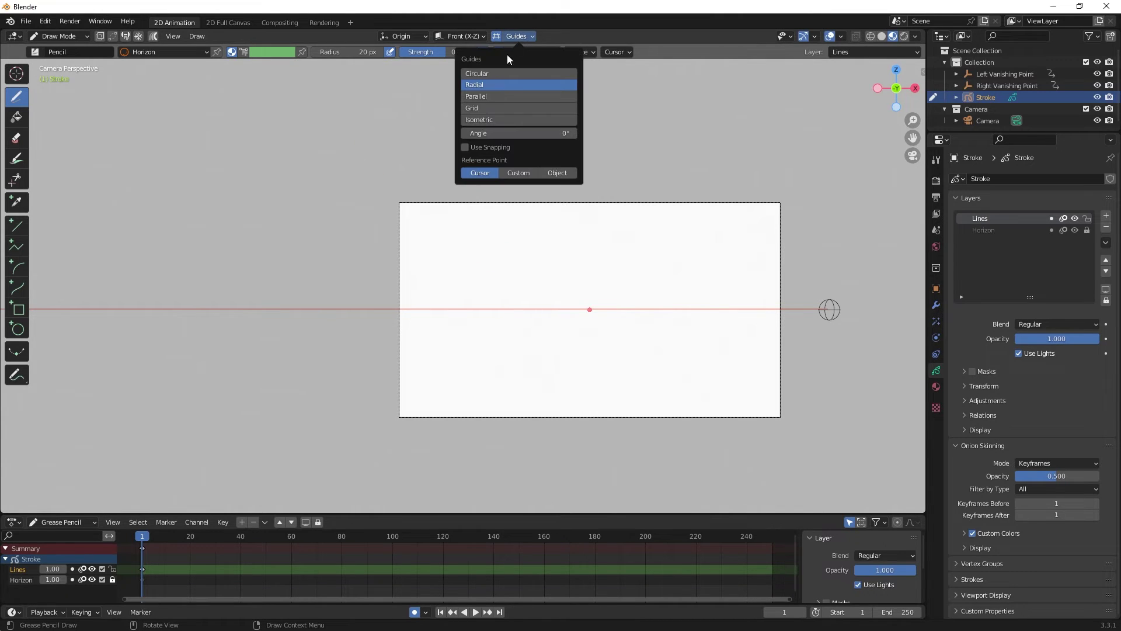
pyautogui.click(495, 109)
pyautogui.press('Left')
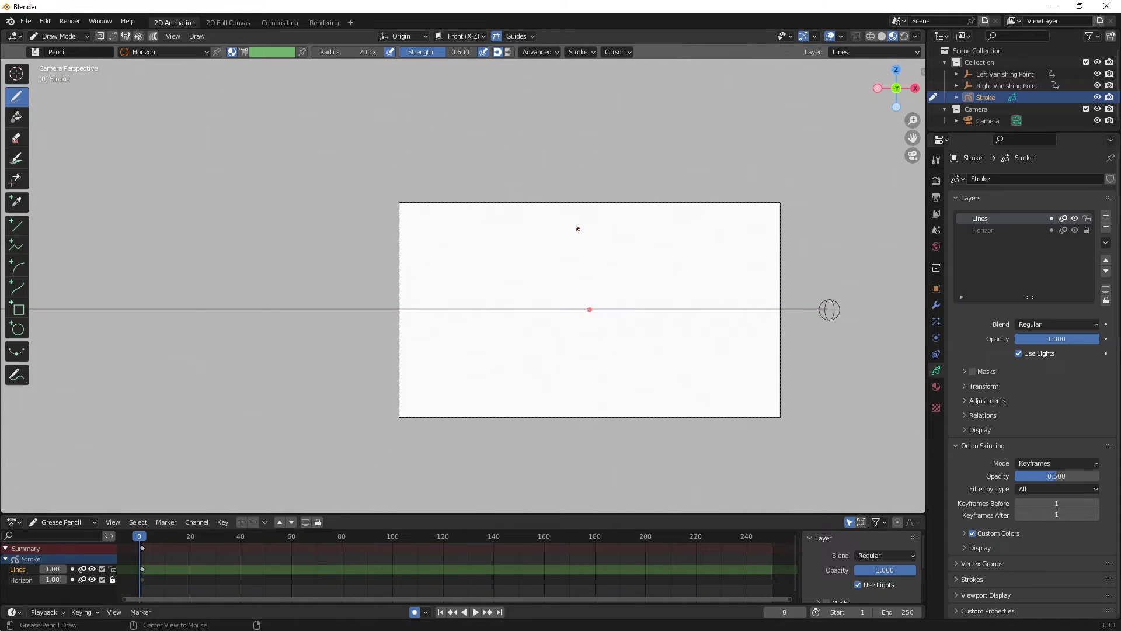
# Choose the Solid Stroke material with pencil strength 1.000 and lighten its stroke color to a gray of value 0.161
pyautogui.click(206, 51)
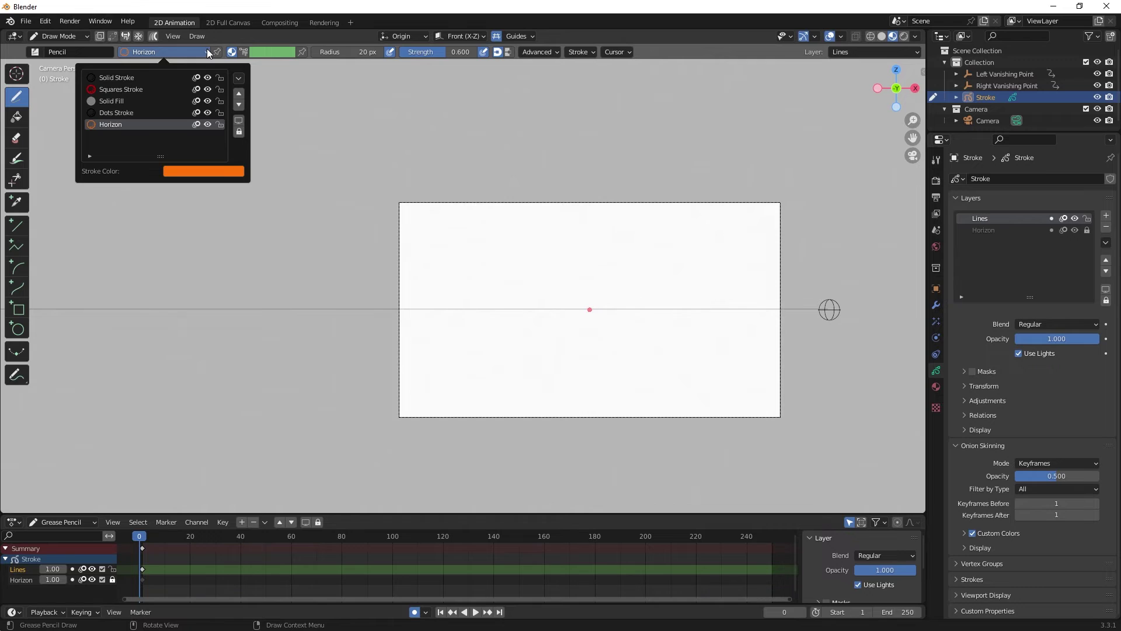
pyautogui.click(128, 81)
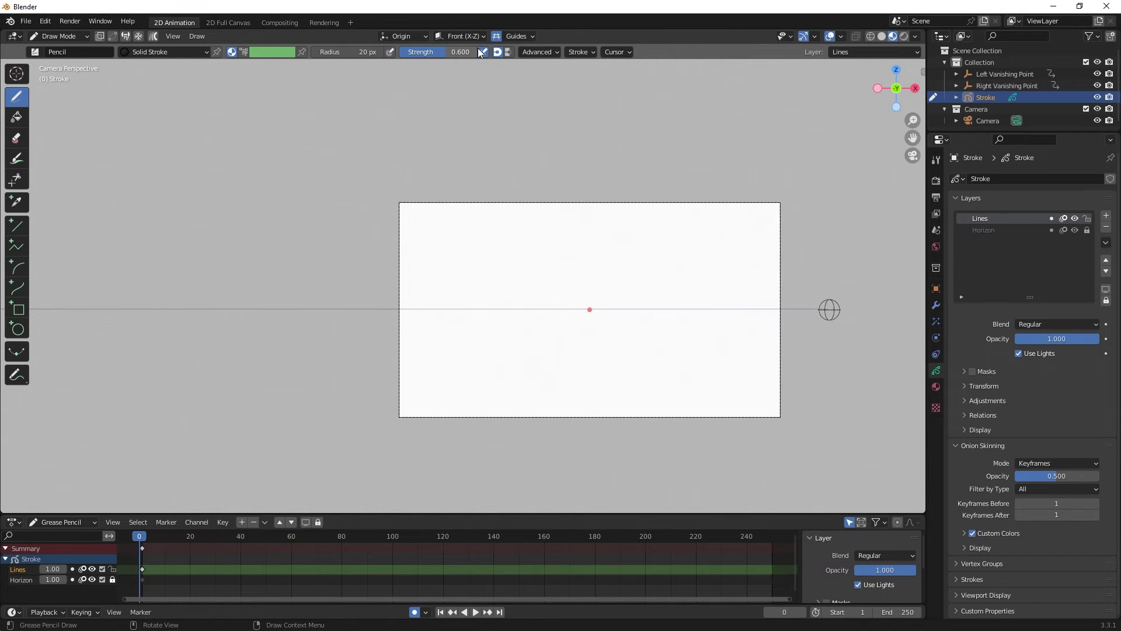
pyautogui.moveTo(442, 51); pyautogui.dragTo(479, 50)
pyautogui.click(184, 51)
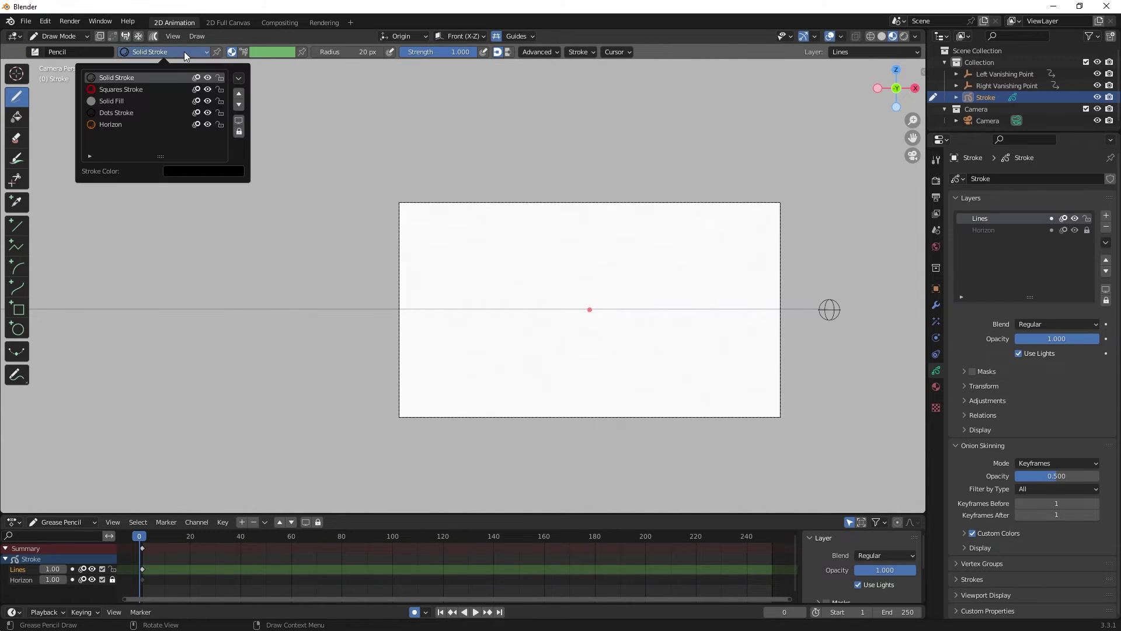
pyautogui.click(206, 172)
pyautogui.moveTo(266, 241)
pyautogui.mouseDown()
pyautogui.moveTo(266, 211)
pyautogui.moveTo(266, 231)
pyautogui.mouseUp()
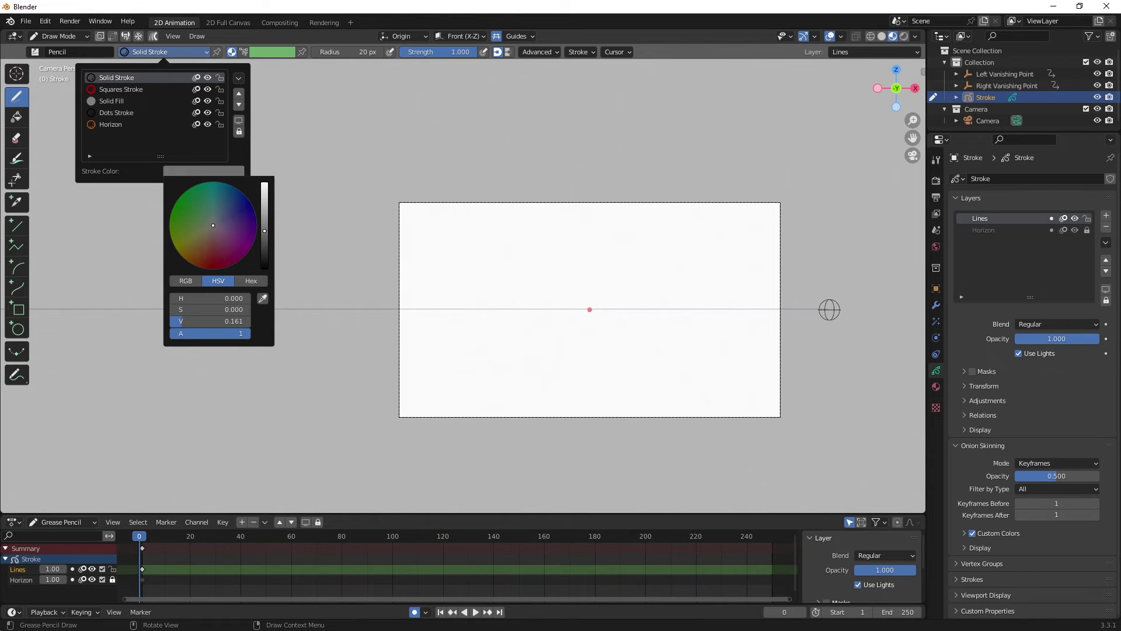
# Draw a vertical line crossing the horizon slightly left of the canvas center as the box's near corner edge
pyautogui.scroll(4, 613, 261)
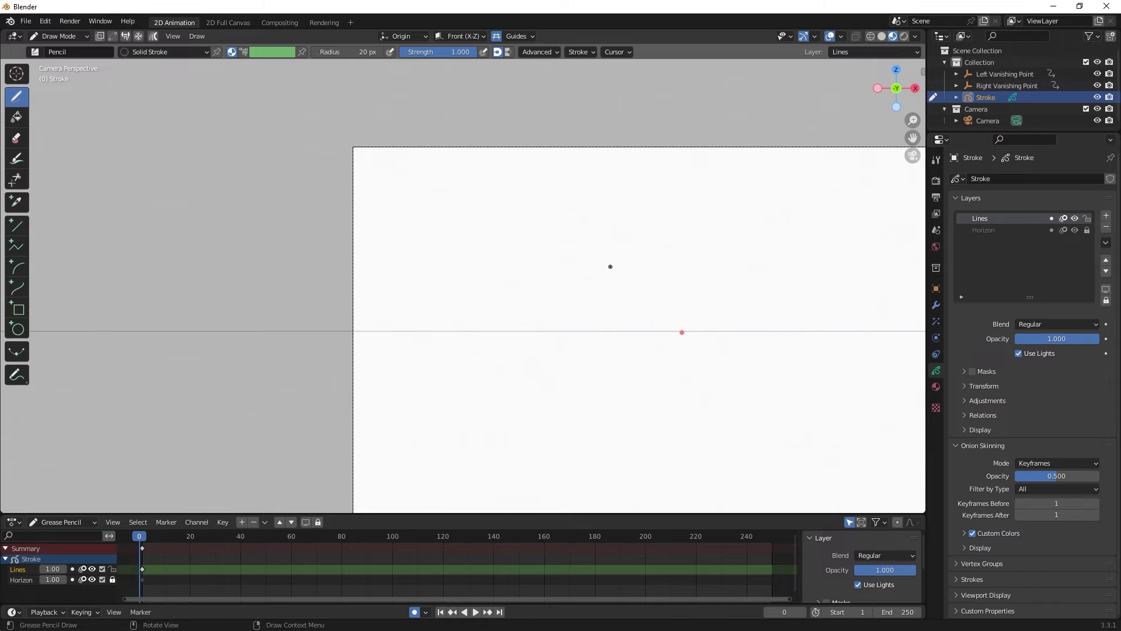
pyautogui.keyDown('shift'); pyautogui.moveTo(552, 256); pyautogui.dragTo(393, 228, button='middle'); pyautogui.keyUp('shift')
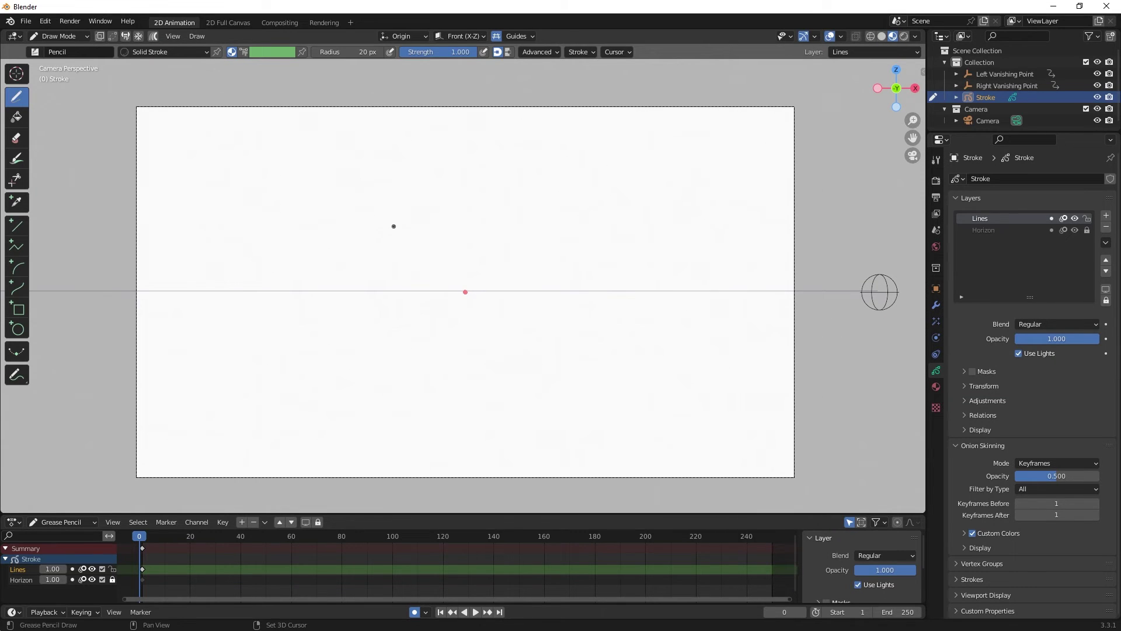
pyautogui.moveTo(392, 193); pyautogui.dragTo(391, 352)
# Set the drawing guides to Radial with the Left Vanishing Point object as their reference point
pyautogui.click(525, 36)
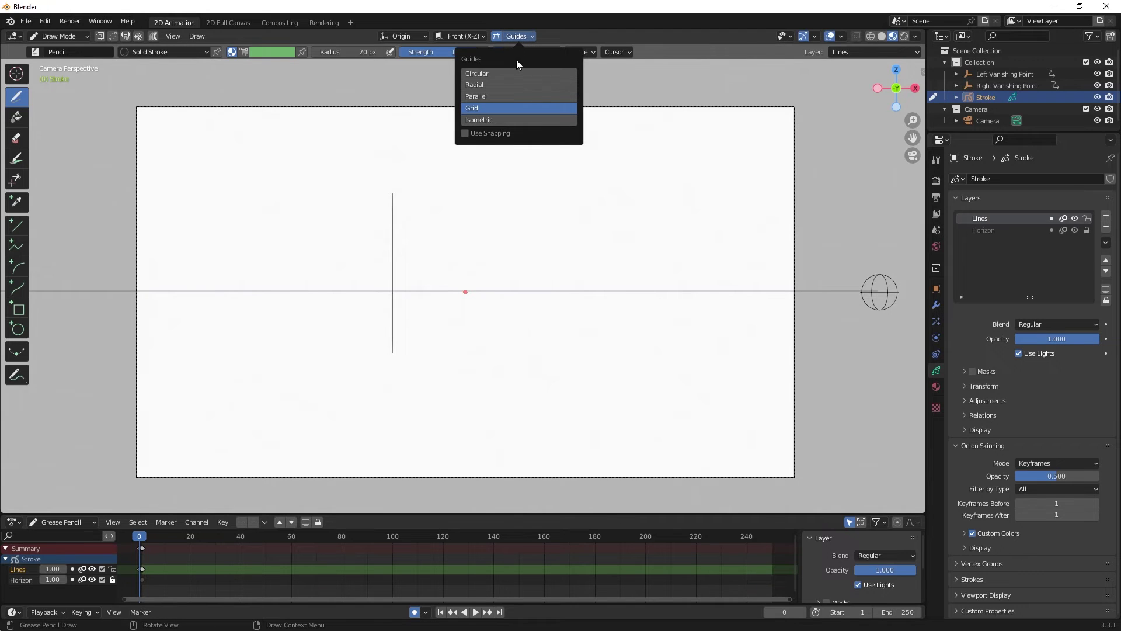
pyautogui.click(499, 84)
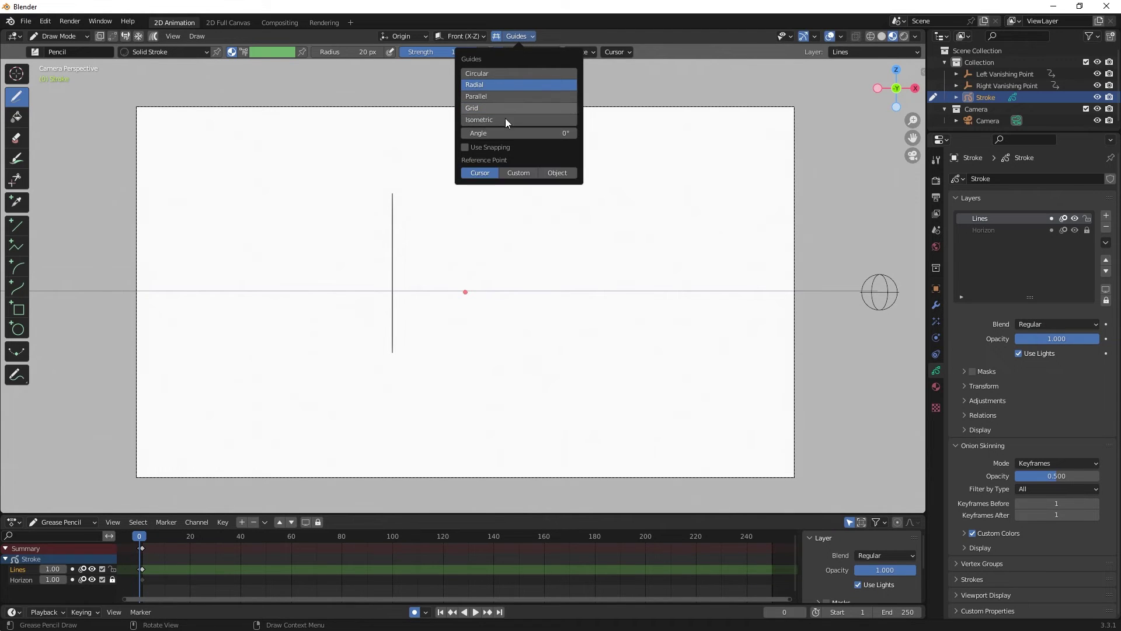
pyautogui.click(556, 172)
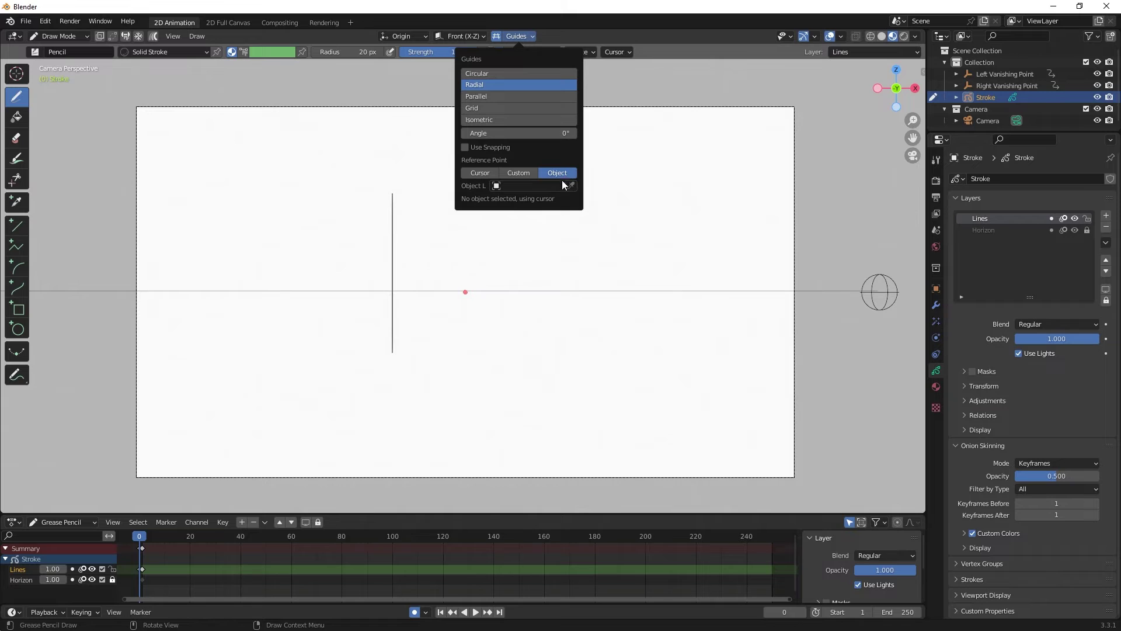
pyautogui.click(523, 184)
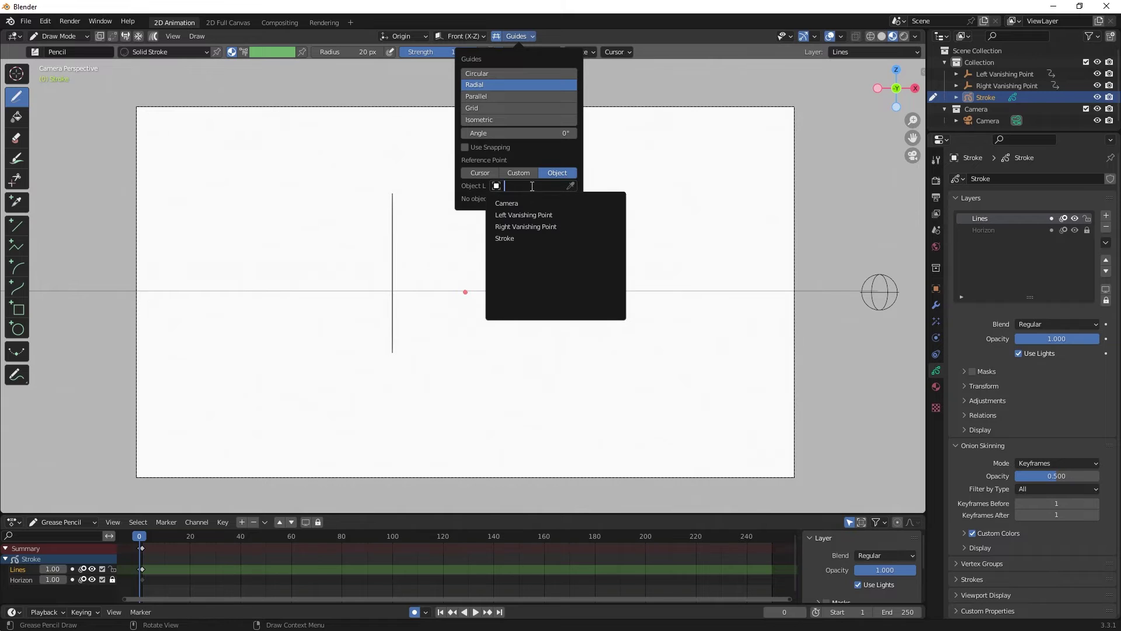
pyautogui.click(549, 215)
# Draw two lines from the upper and lower ends of the vertical edge toward the left vanishing point
pyautogui.keyDown('shift'); pyautogui.moveTo(559, 215); pyautogui.dragTo(648, 245, button='middle'); pyautogui.keyUp('shift')
pyautogui.scroll(-3, 649, 245)
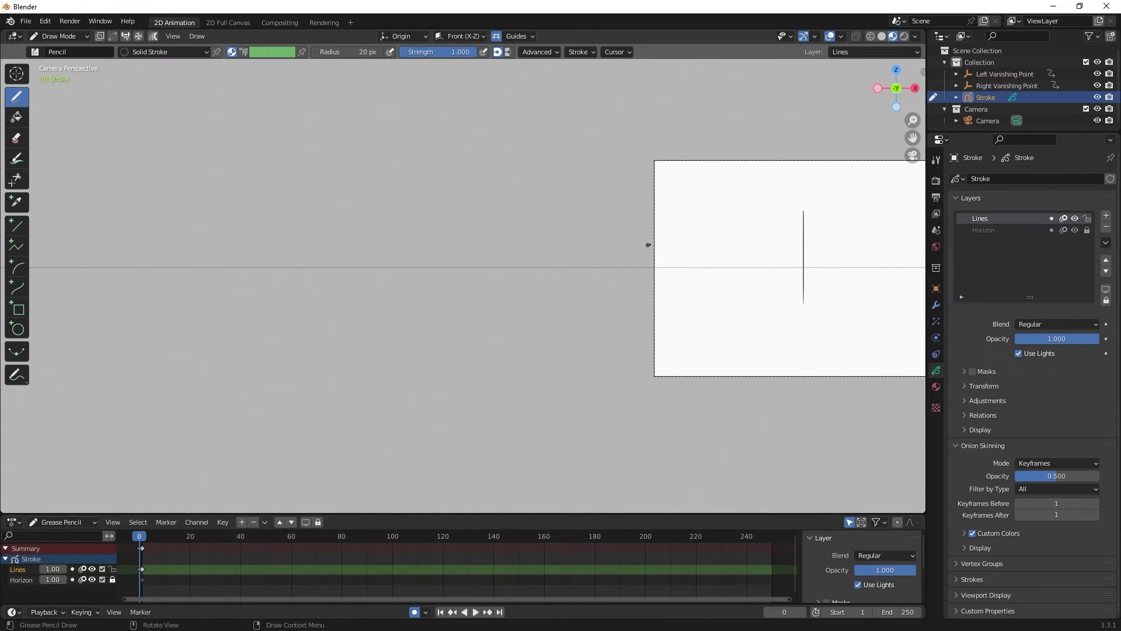
pyautogui.keyDown('shift'); pyautogui.moveTo(785, 219); pyautogui.dragTo(604, 225, button='middle'); pyautogui.keyUp('shift')
pyautogui.scroll(3, 601, 225)
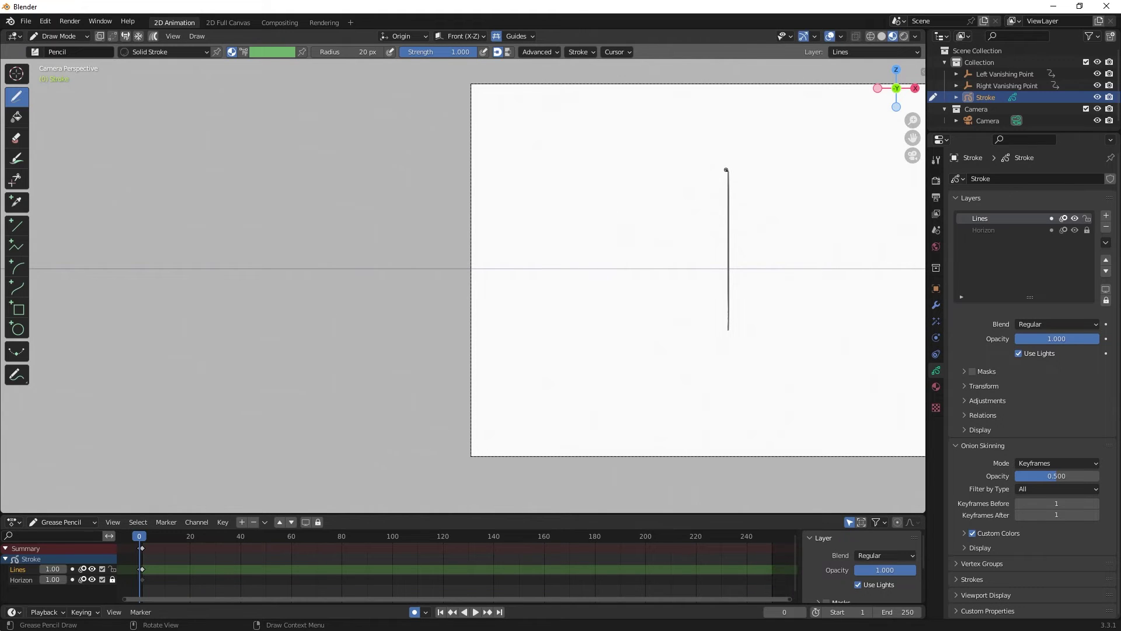
pyautogui.moveTo(727, 170); pyautogui.dragTo(277, 318)
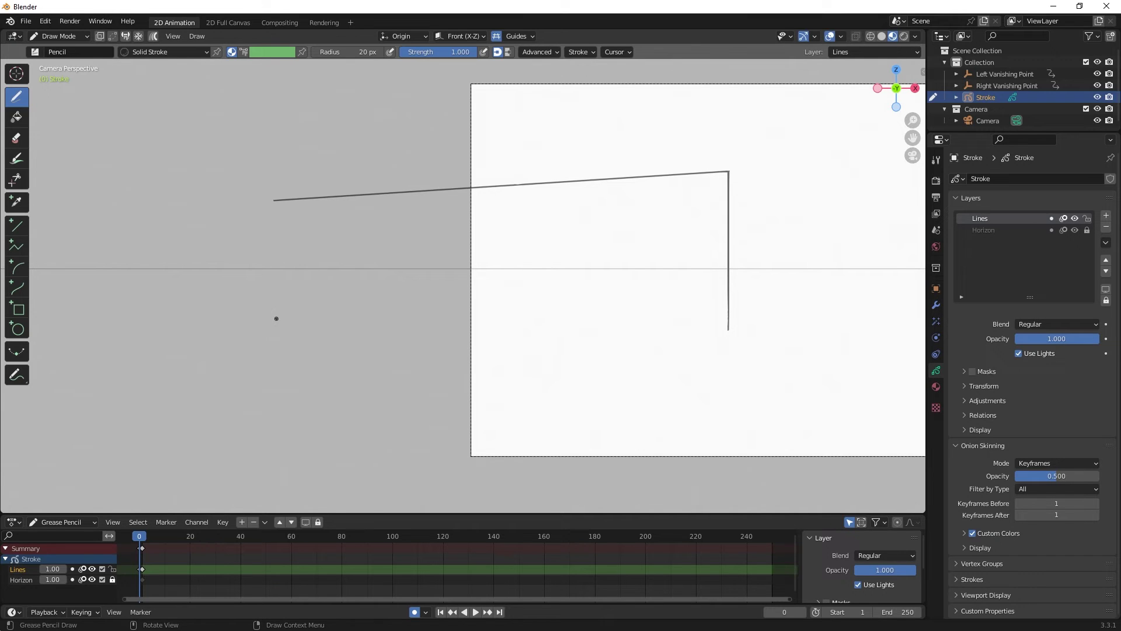
pyautogui.moveTo(730, 329); pyautogui.dragTo(306, 281)
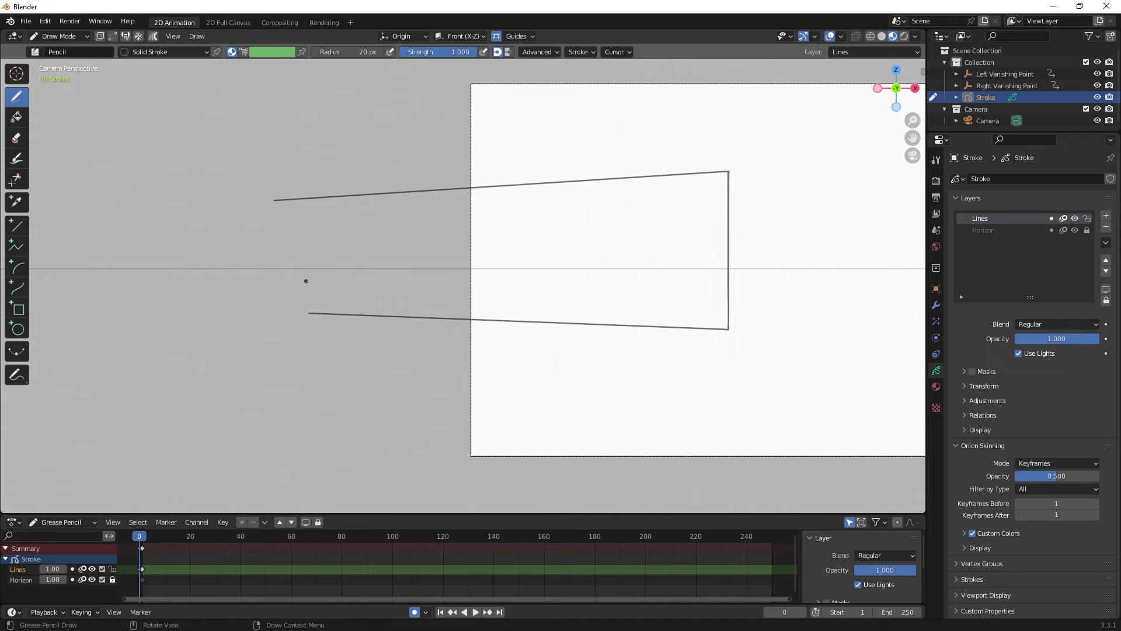
# Make Right Vanishing Point the guides' reference object and draw lines toward it from both ends of the vertical edge
pyautogui.click(524, 37)
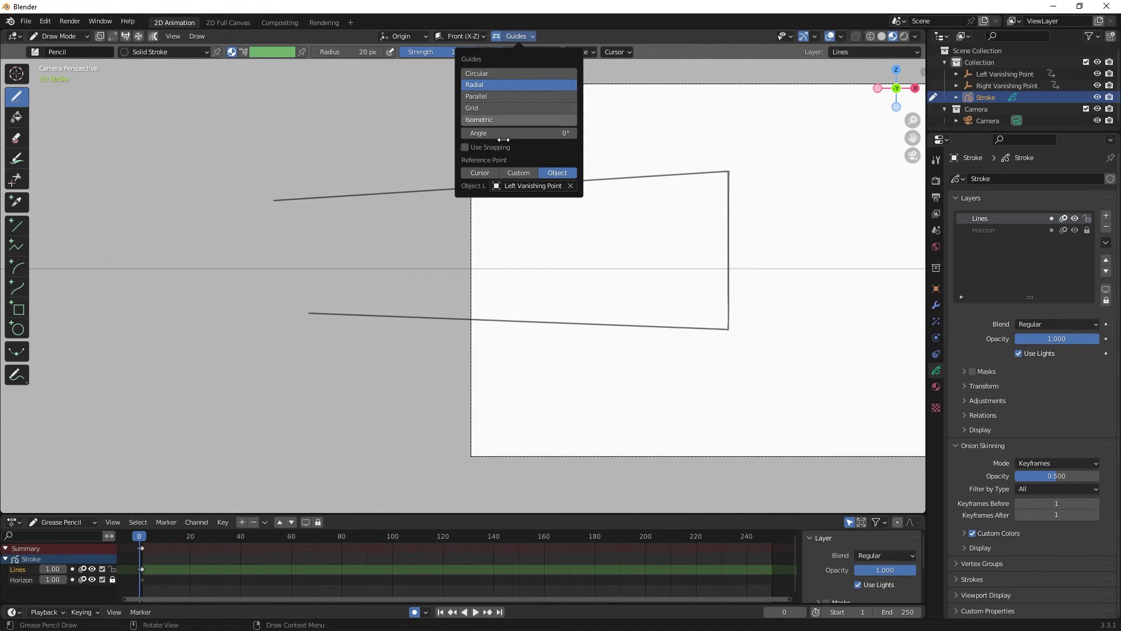
pyautogui.click(536, 185)
pyautogui.click(524, 226)
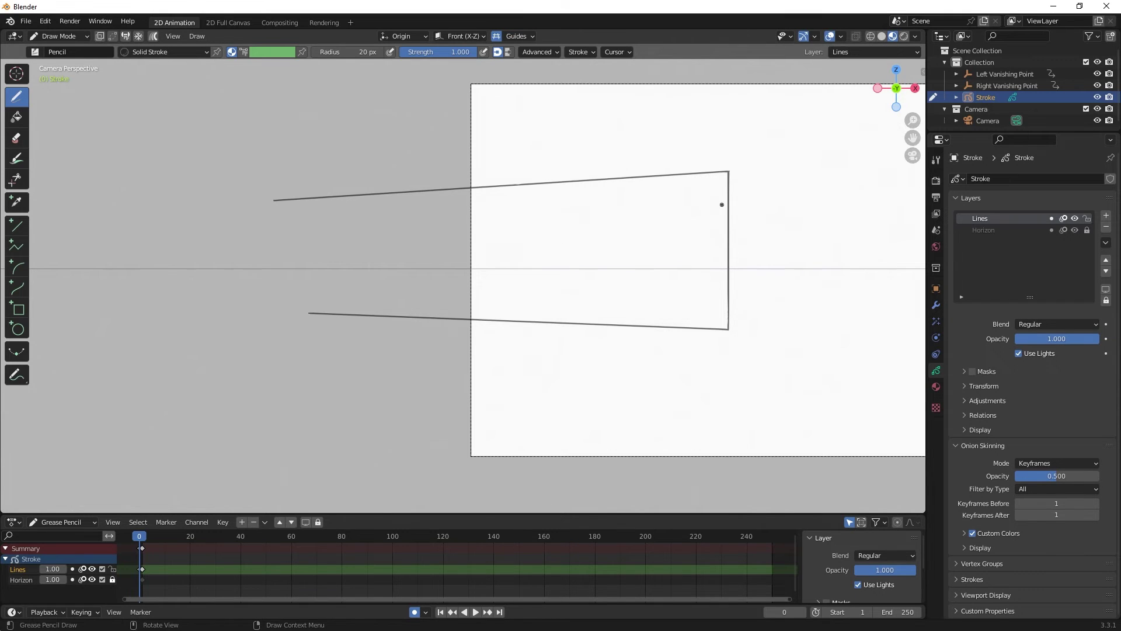
pyautogui.keyDown('shift'); pyautogui.moveTo(725, 206); pyautogui.dragTo(394, 210, button='middle'); pyautogui.keyUp('shift')
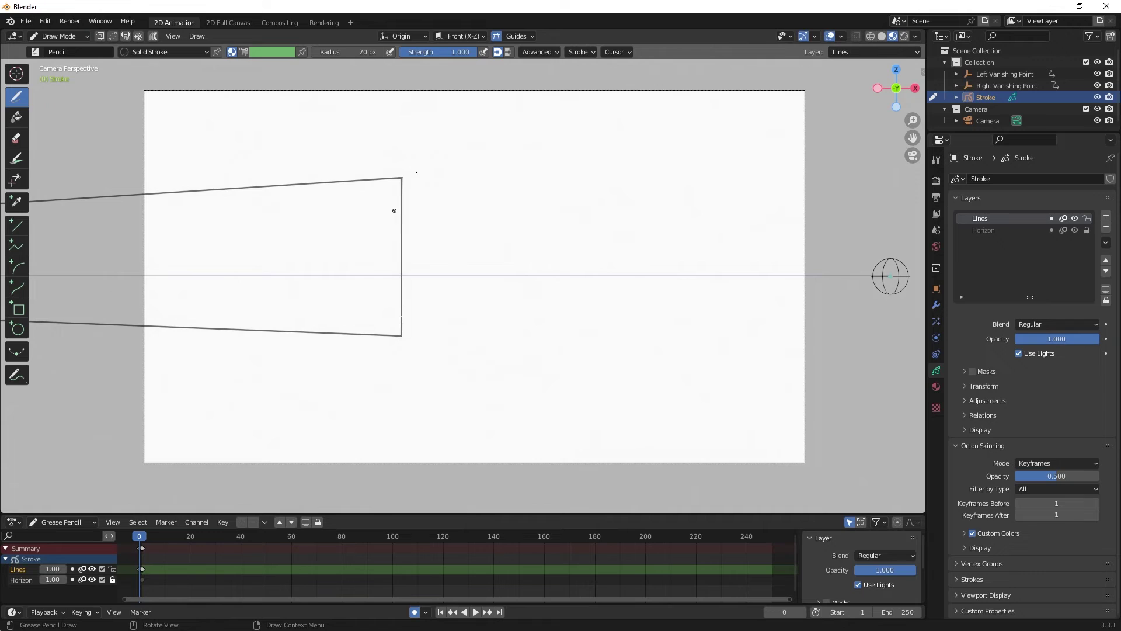
pyautogui.moveTo(416, 182); pyautogui.dragTo(812, 260)
pyautogui.moveTo(401, 334); pyautogui.dragTo(805, 289)
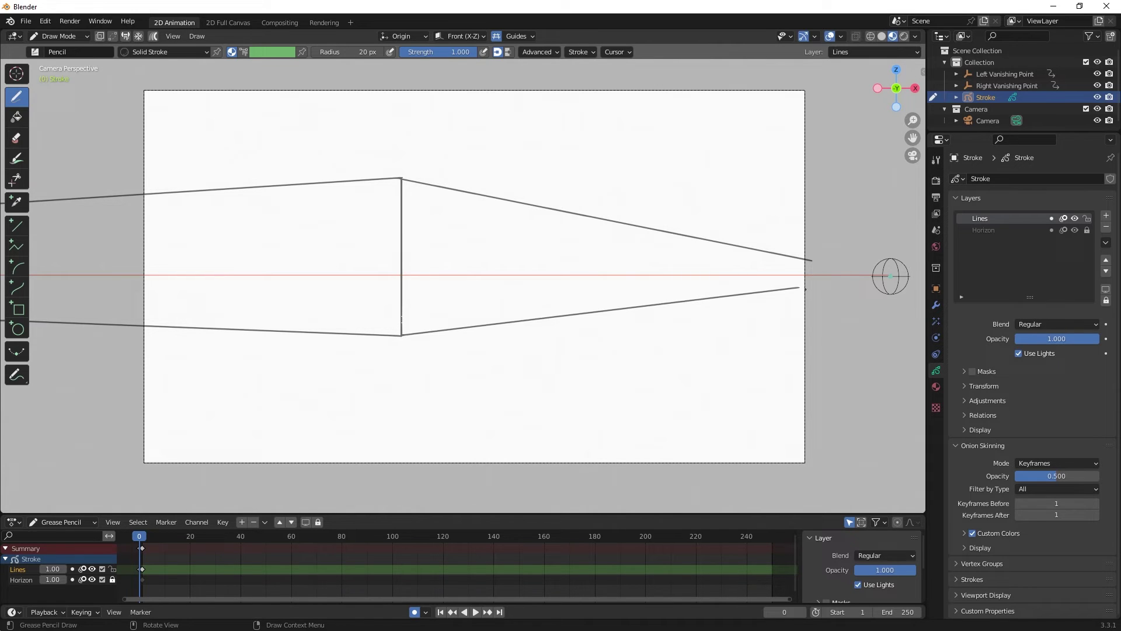
# Switch the guides to Grid and draw a vertical line between the converging lines on each side of the corner edge
pyautogui.click(517, 36)
pyautogui.click(500, 109)
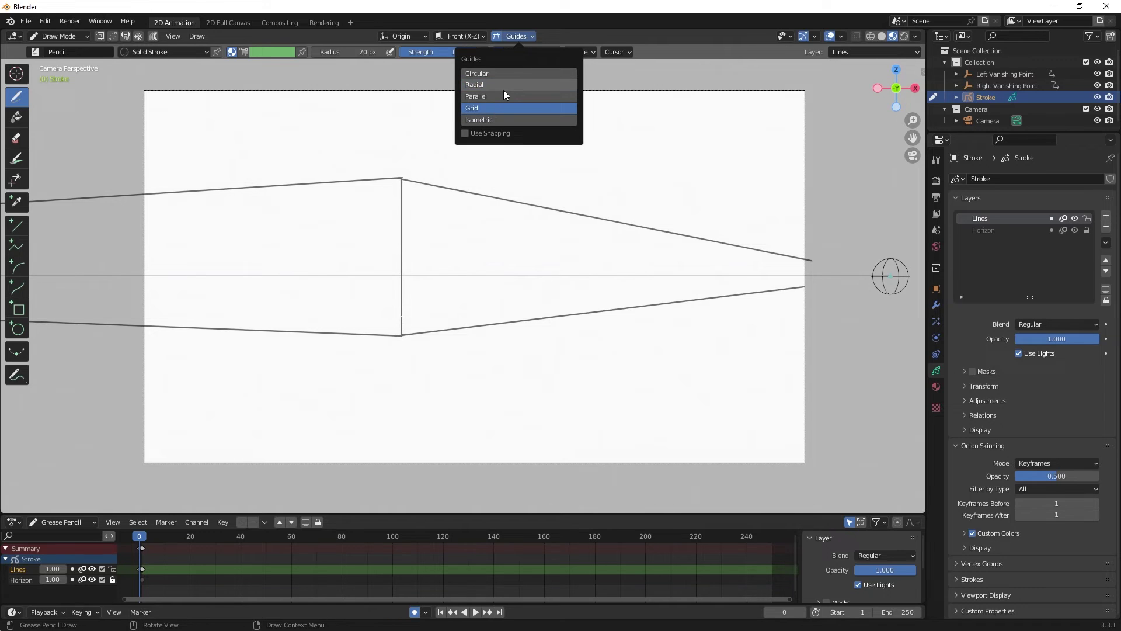
pyautogui.moveTo(424, 183); pyautogui.dragTo(424, 331)
pyautogui.moveTo(380, 180); pyautogui.dragTo(381, 335)
# Erase the perspective lines extending beyond the box's right vertical, changing the eraser brush from Eraser Soft to Eraser Point
pyautogui.click(18, 137)
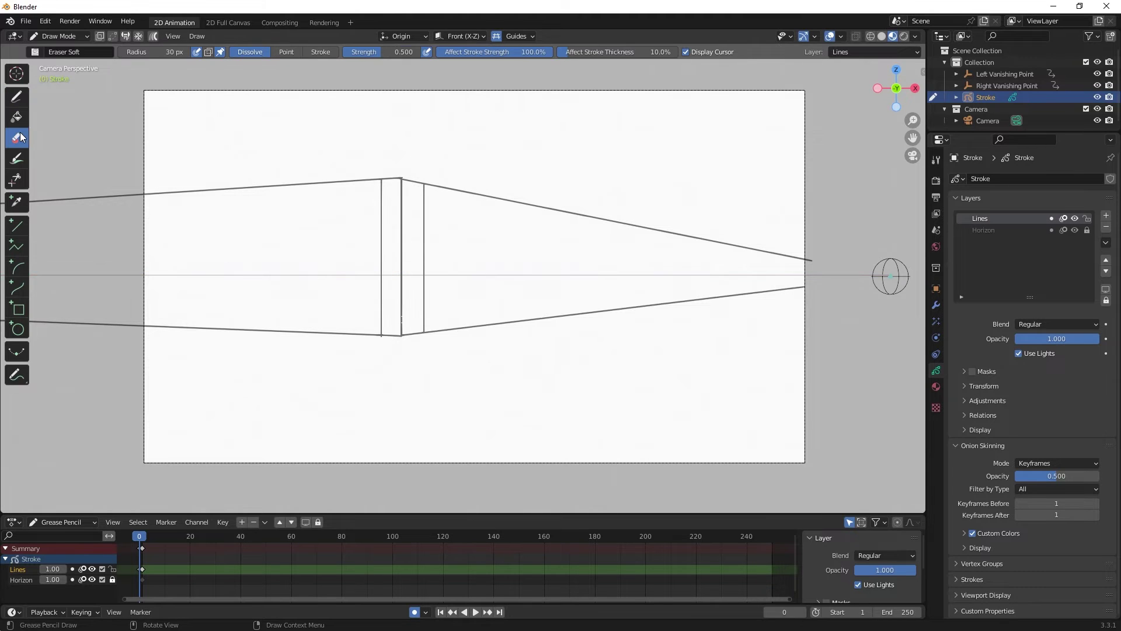
pyautogui.moveTo(440, 175)
pyautogui.mouseDown()
pyautogui.moveTo(448, 193)
pyautogui.moveTo(459, 189)
pyautogui.mouseUp()
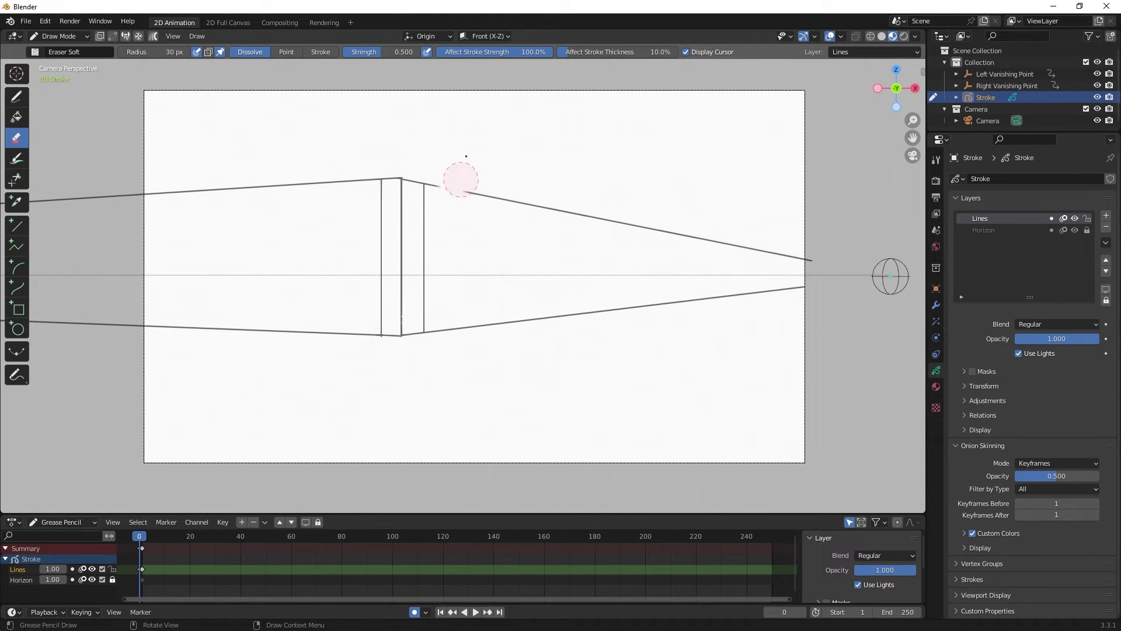
pyautogui.click(35, 51)
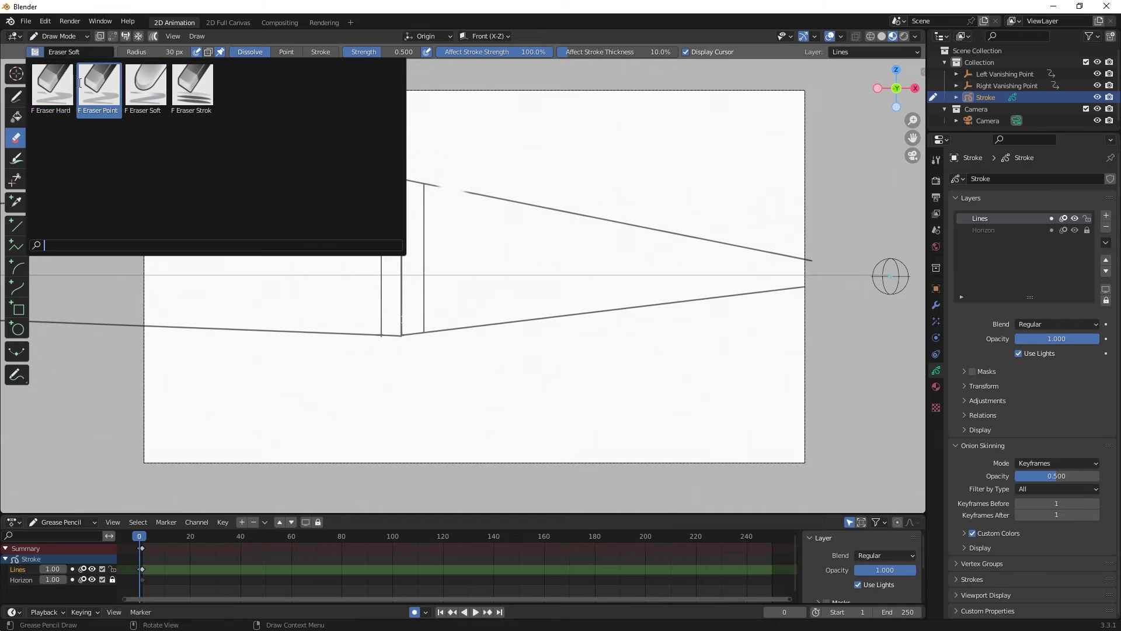
pyautogui.click(102, 89)
pyautogui.moveTo(446, 321)
pyautogui.mouseDown()
pyautogui.moveTo(471, 322)
pyautogui.moveTo(434, 326)
pyautogui.moveTo(574, 317)
pyautogui.moveTo(448, 176)
pyautogui.moveTo(795, 250)
pyautogui.mouseUp()
# Erase the upper and lower perspective lines extending beyond the box's left vertical
pyautogui.hscroll(-5, 796, 251)
pyautogui.moveTo(704, 270); pyautogui.dragTo(705, 426)
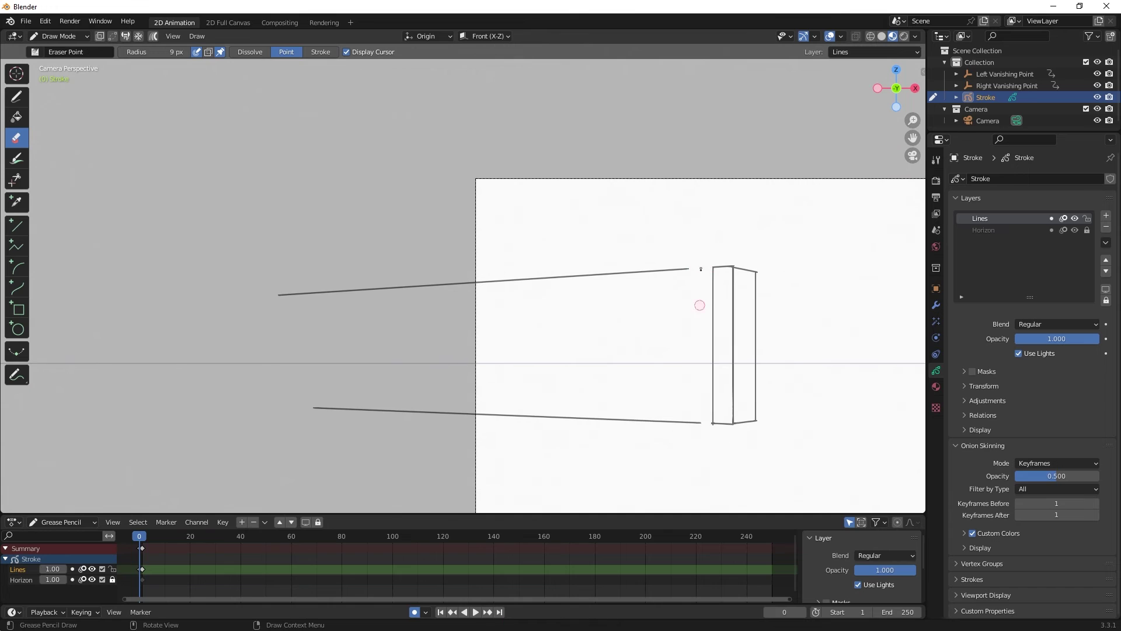
pyautogui.moveTo(699, 305)
pyautogui.mouseDown()
pyautogui.moveTo(671, 268)
pyautogui.moveTo(286, 288)
pyautogui.moveTo(700, 421)
pyautogui.mouseUp()
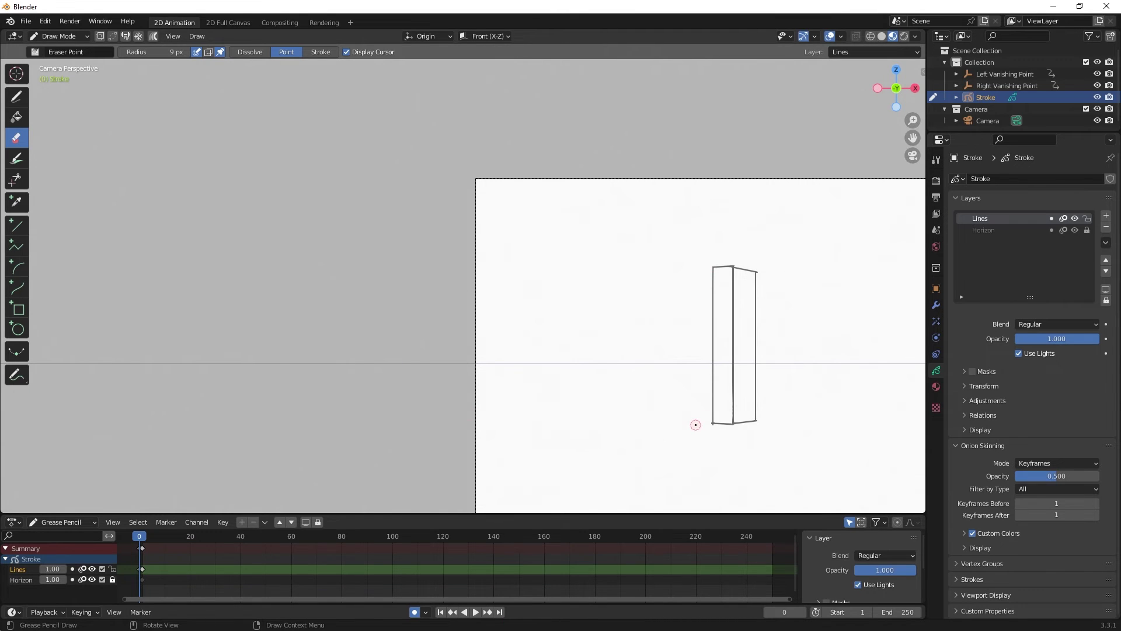
# Draw a new right vertical for the box closer to the corner edge and erase the old one with its surplus line ends
pyautogui.keyDown('shift'); pyautogui.moveTo(748, 344); pyautogui.dragTo(474, 291, button='middle'); pyautogui.keyUp('shift')
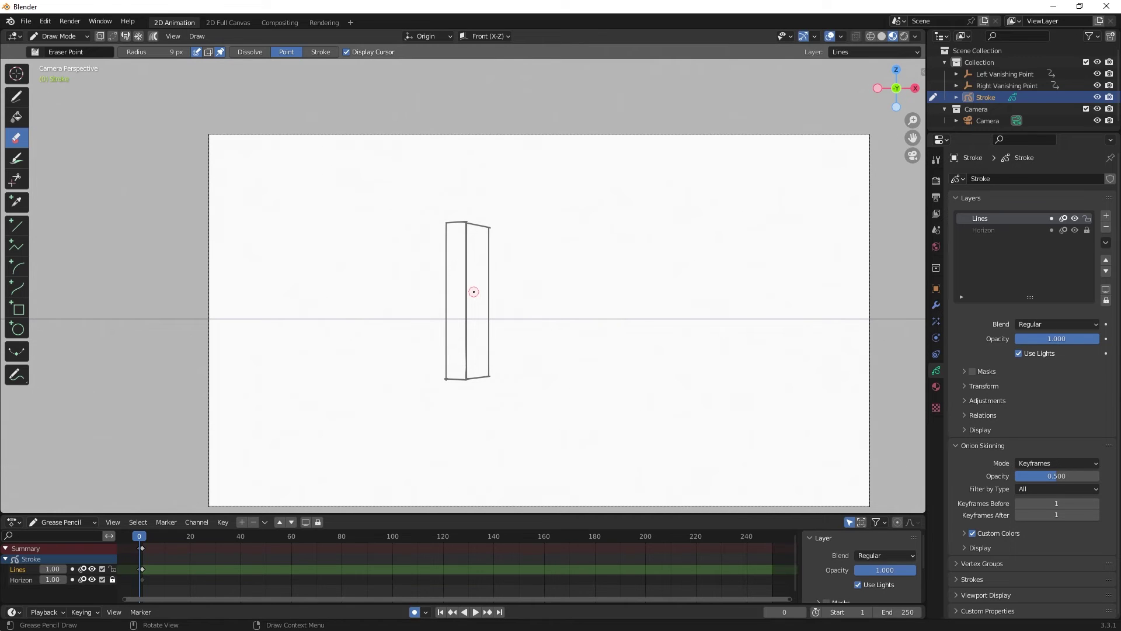
pyautogui.click(19, 101)
pyautogui.click(530, 36)
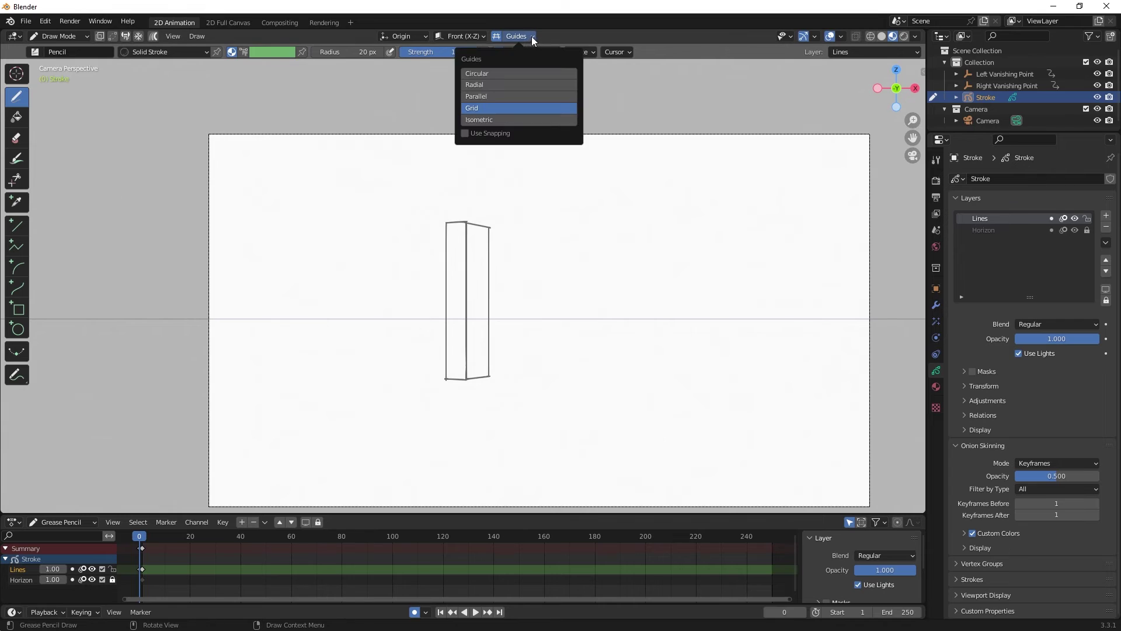
pyautogui.click(501, 84)
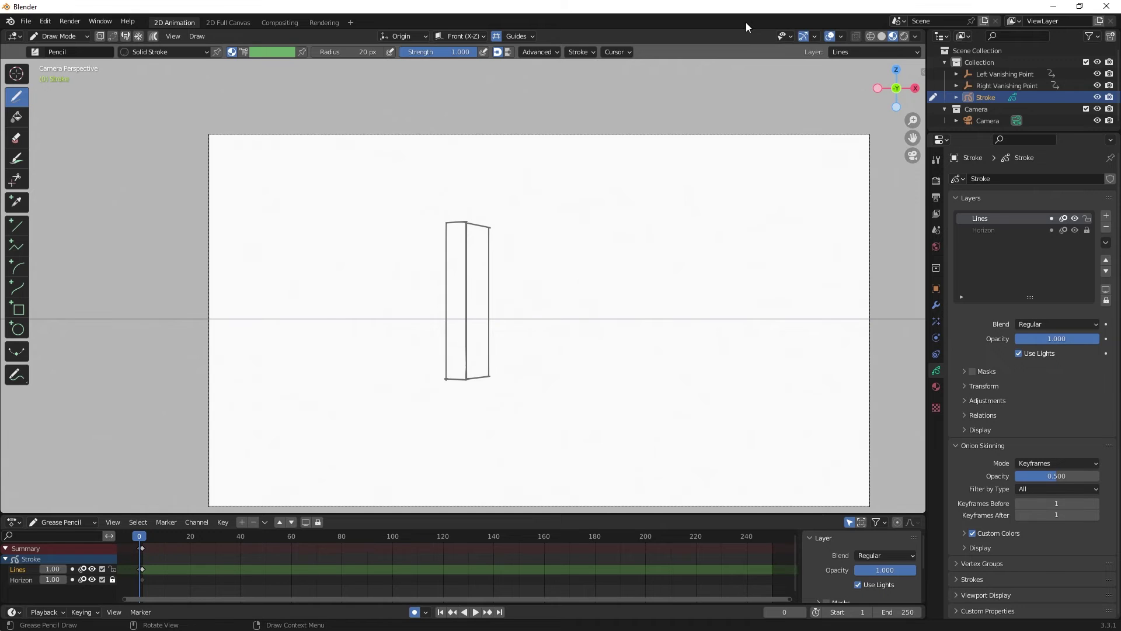
pyautogui.click(518, 37)
pyautogui.click(508, 71)
pyautogui.moveTo(481, 377)
pyautogui.mouseDown()
pyautogui.moveTo(500, 243)
pyautogui.moveTo(488, 313)
pyautogui.moveTo(483, 225)
pyautogui.mouseUp()
pyautogui.press('e')
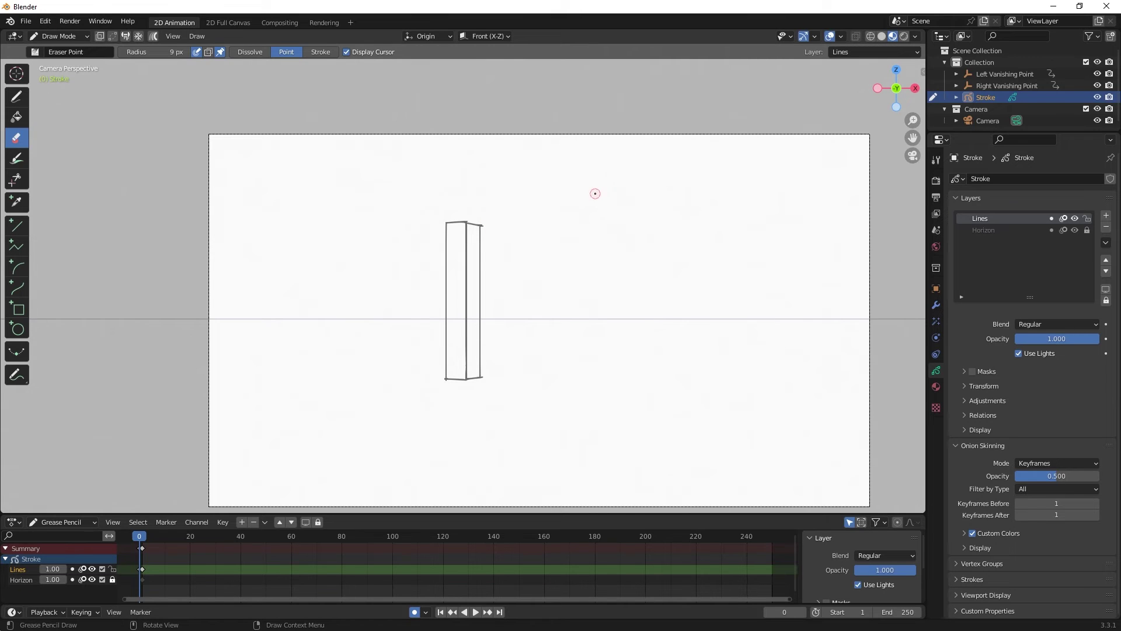
# Extend the box's corner edge upward with a short vertical line and make Left Vanishing Point the radial guides' reference object
pyautogui.click(26, 93)
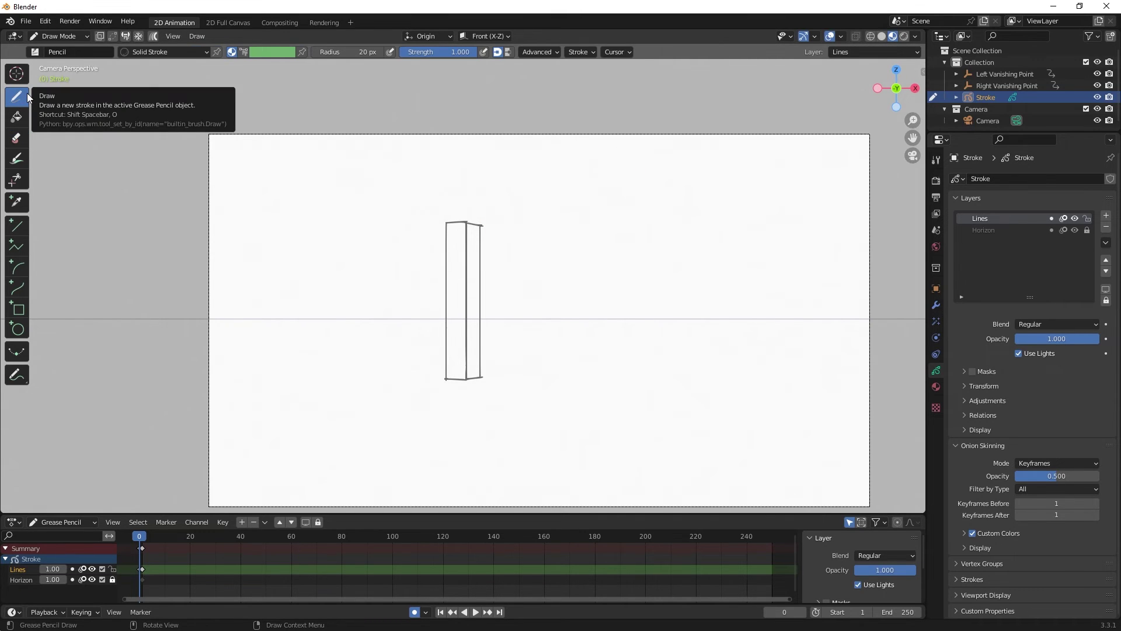
pyautogui.moveTo(467, 226); pyautogui.dragTo(466, 188)
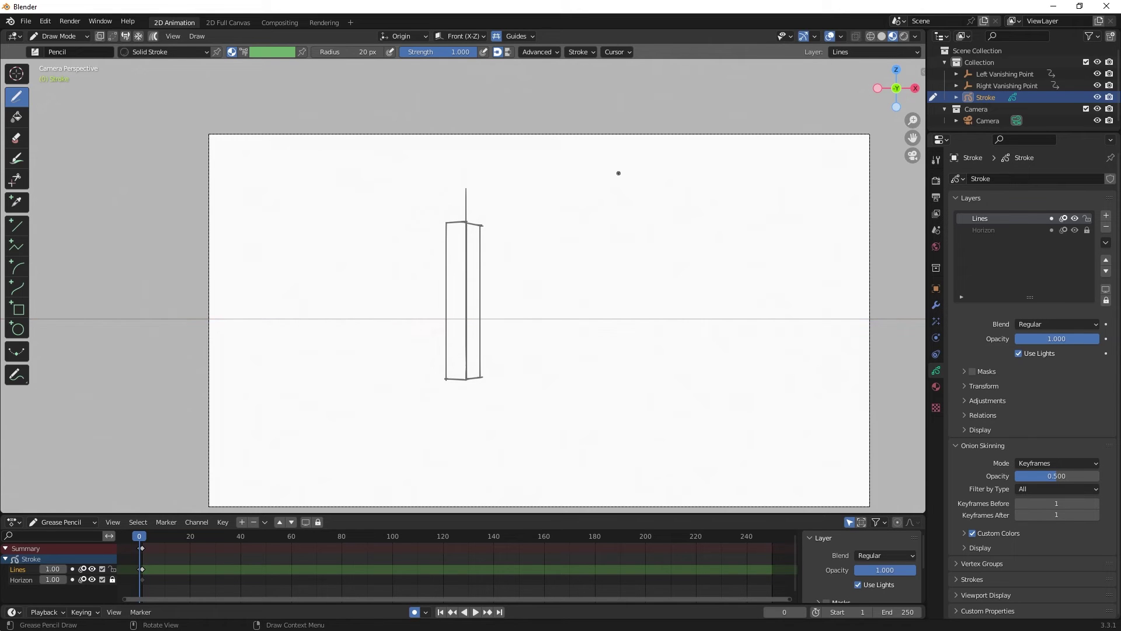
pyautogui.click(526, 37)
pyautogui.click(542, 185)
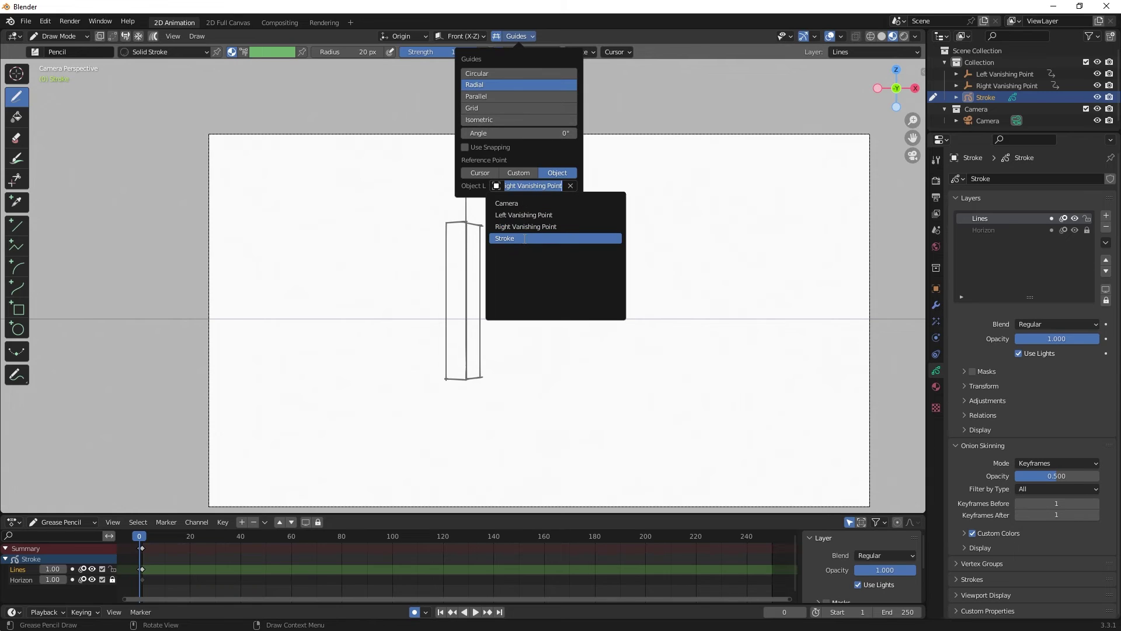
pyautogui.click(523, 215)
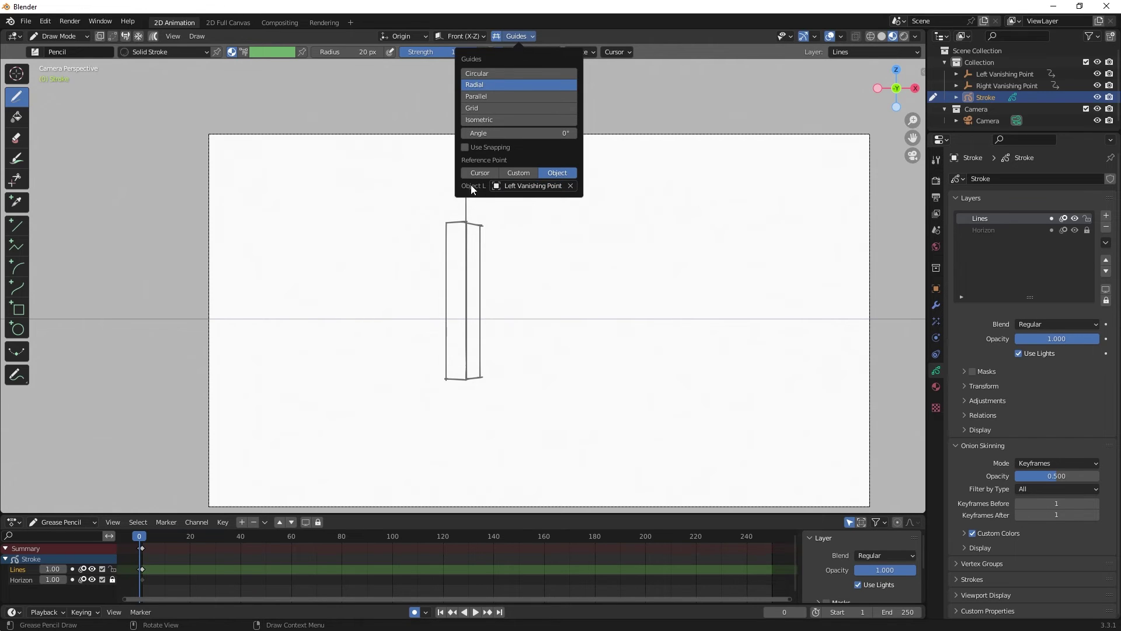
# Draw radial lines across the right wall from the extended edge's upper end and from the column's upper and lower corners
pyautogui.moveTo(466, 189); pyautogui.dragTo(830, 157)
pyautogui.moveTo(466, 221); pyautogui.dragTo(842, 196)
pyautogui.moveTo(480, 377); pyautogui.dragTo(887, 391)
pyautogui.moveTo(824, 156); pyautogui.dragTo(881, 154)
pyautogui.moveTo(841, 197); pyautogui.dragTo(888, 195)
pyautogui.moveTo(480, 225); pyautogui.dragTo(888, 199)
pyautogui.moveTo(480, 379); pyautogui.dragTo(887, 394)
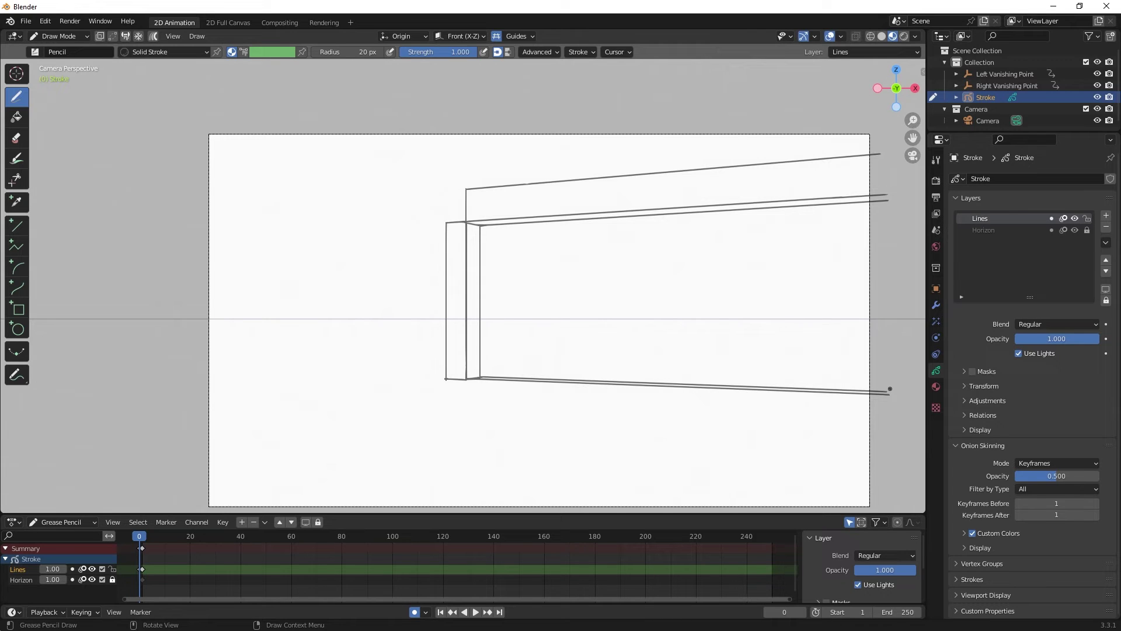
# Draw two groups of three radial shelf lines across the right wall, one above the horizon and one along it
pyautogui.moveTo(480, 253); pyautogui.dragTo(887, 236)
pyautogui.hotkey('ctrl', 'z')
pyautogui.moveTo(475, 255)
pyautogui.mouseDown()
pyautogui.moveTo(886, 237)
pyautogui.moveTo(756, 250)
pyautogui.moveTo(891, 247)
pyautogui.mouseUp()
pyautogui.moveTo(474, 322); pyautogui.dragTo(895, 332)
pyautogui.moveTo(477, 320); pyautogui.dragTo(897, 320)
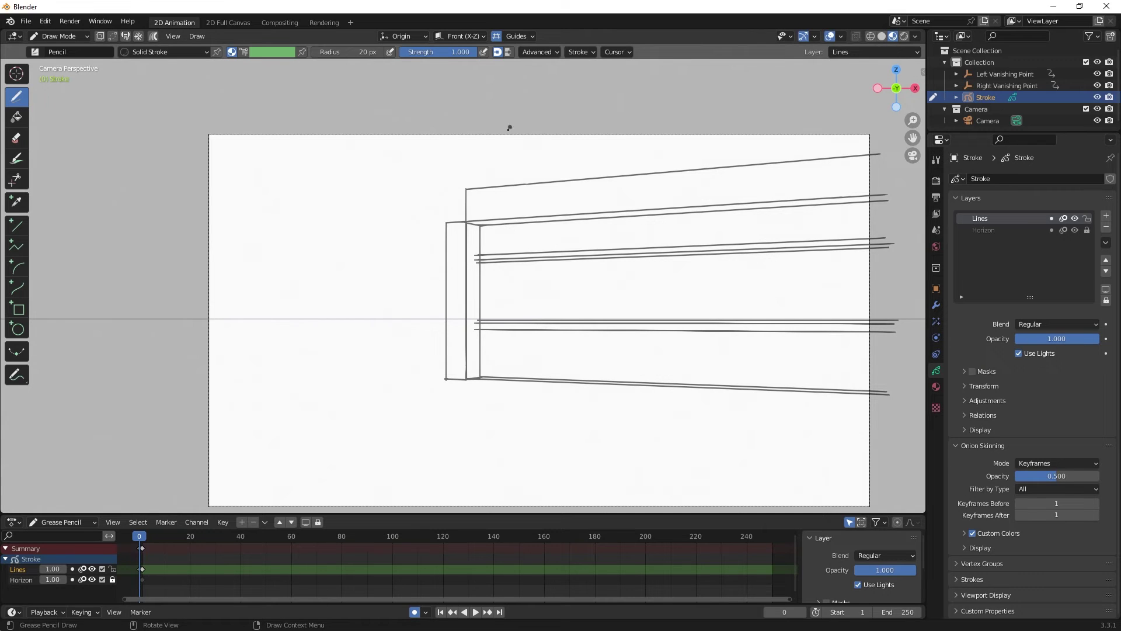
# Make Right Vanishing Point the guides' reference object and draw the ceiling, column-top and floor lines across the left wall
pyautogui.click(525, 37)
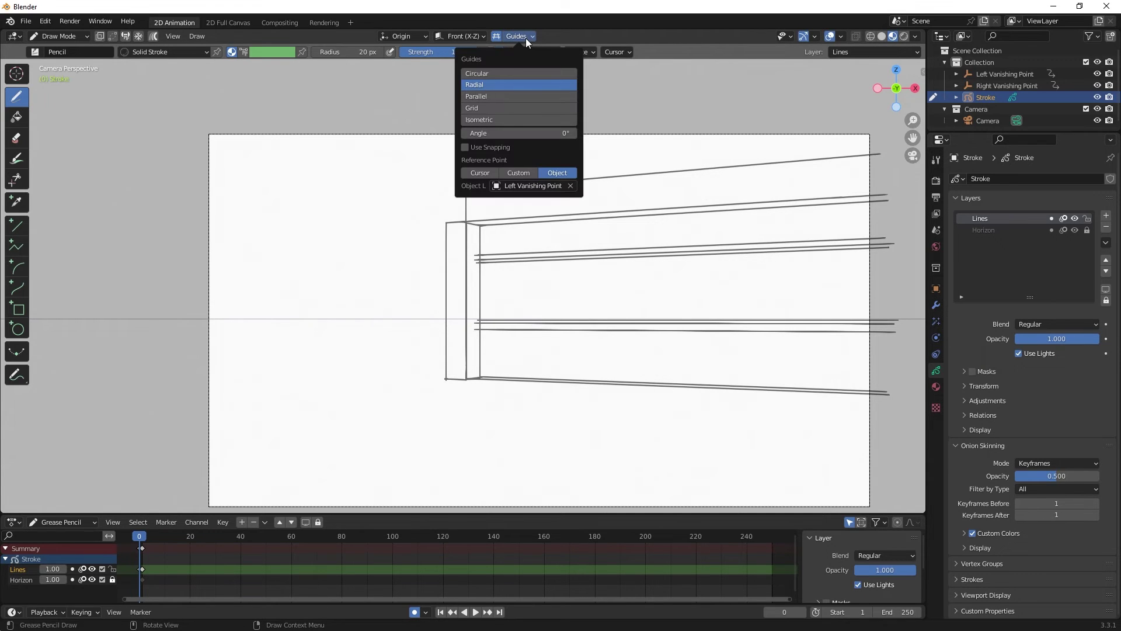
pyautogui.click(526, 185)
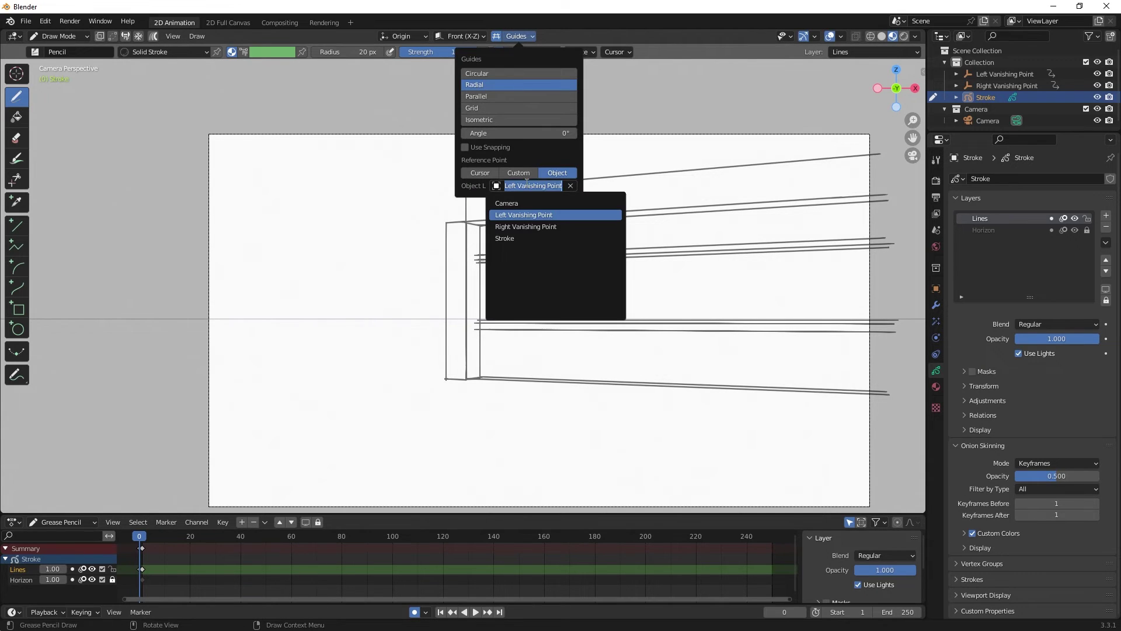
pyautogui.click(532, 228)
pyautogui.moveTo(466, 188); pyautogui.dragTo(198, 108)
pyautogui.moveTo(446, 223)
pyautogui.mouseDown()
pyautogui.moveTo(156, 160)
pyautogui.moveTo(155, 183)
pyautogui.mouseUp()
pyautogui.moveTo(444, 379)
pyautogui.mouseDown()
pyautogui.moveTo(157, 417)
pyautogui.moveTo(340, 400)
pyautogui.moveTo(180, 416)
pyautogui.mouseUp()
pyautogui.hotkey('ctrl', 'z')
pyautogui.moveTo(447, 377); pyautogui.dragTo(152, 411)
# Draw matching upper and lower groups of radial shelf lines across the left wall
pyautogui.scroll(2, 533, 238)
pyautogui.keyDown('shift'); pyautogui.moveTo(533, 237); pyautogui.dragTo(659, 245, button='middle'); pyautogui.keyUp('shift')
pyautogui.moveTo(582, 255)
pyautogui.mouseDown()
pyautogui.moveTo(328, 211)
pyautogui.moveTo(152, 200)
pyautogui.moveTo(134, 216)
pyautogui.moveTo(409, 250)
pyautogui.moveTo(166, 224)
pyautogui.mouseUp()
pyautogui.hotkey('ctrl', 'z')
pyautogui.moveTo(582, 351); pyautogui.dragTo(131, 351)
pyautogui.moveTo(582, 354)
pyautogui.mouseDown()
pyautogui.moveTo(140, 359)
pyautogui.moveTo(117, 375)
pyautogui.mouseUp()
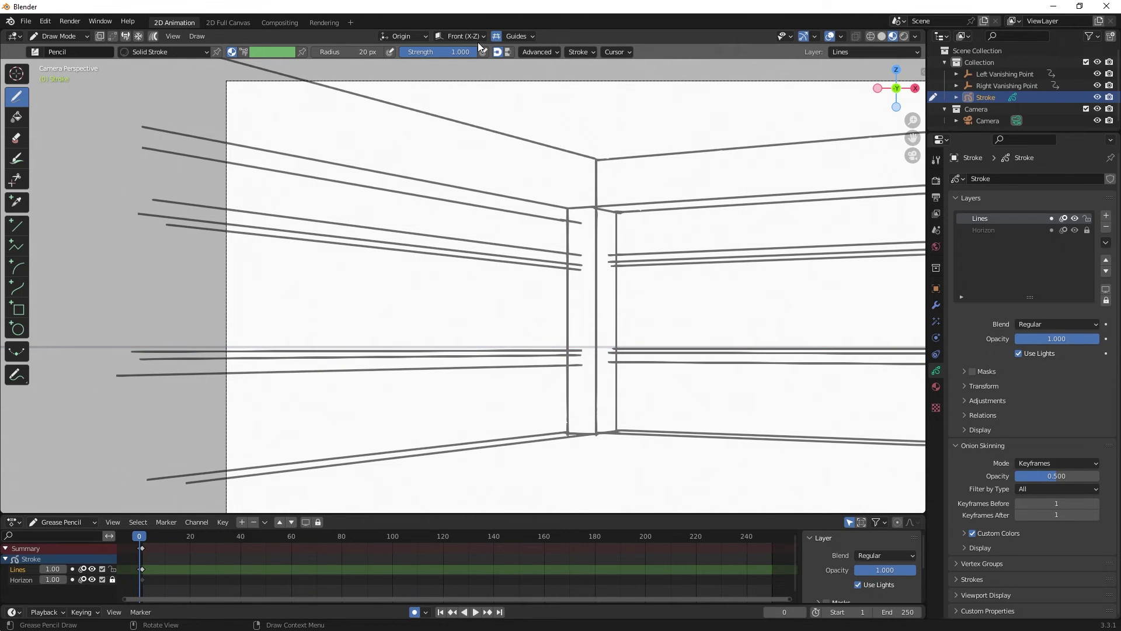
# Add a radial trim line below the column top on the right wall and another from the column's front corner on the left wall
pyautogui.scroll(-4, 520, 175)
pyautogui.scroll(3, 520, 176)
pyautogui.click(517, 36)
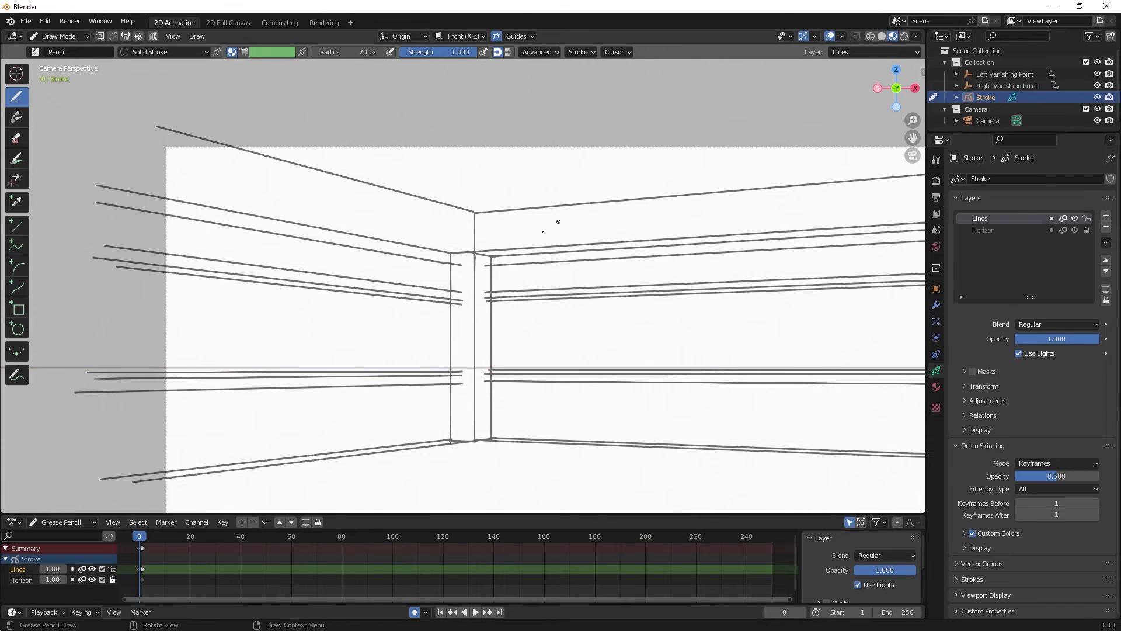
pyautogui.scroll(5, 452, 282)
pyautogui.scroll(-5, 452, 283)
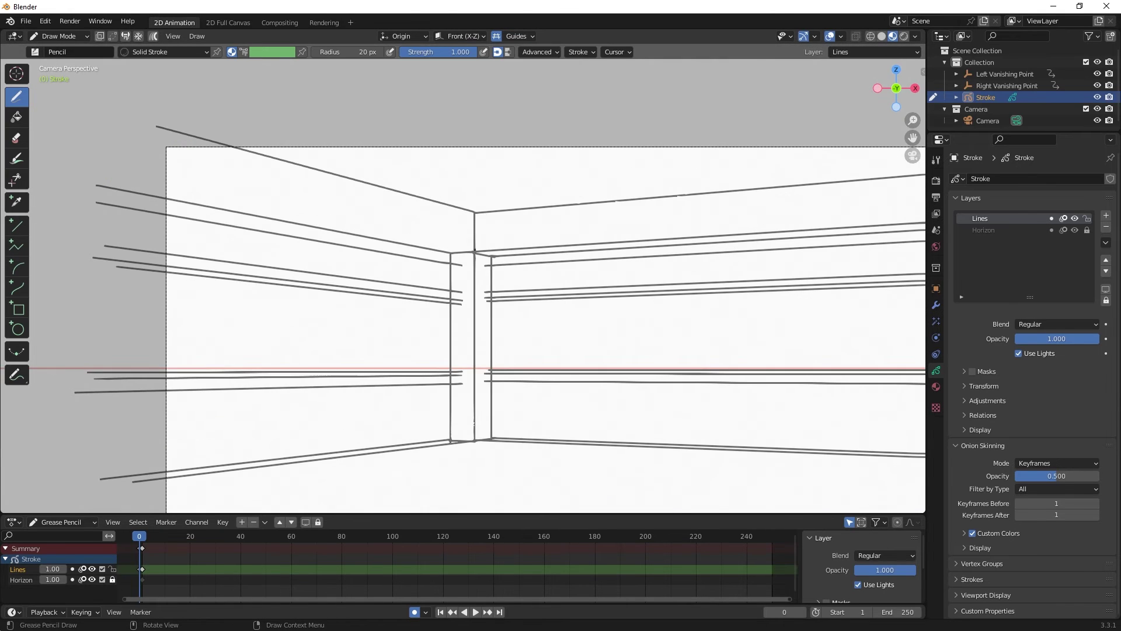
pyautogui.click(516, 35)
pyautogui.moveTo(474, 251)
pyautogui.mouseDown()
pyautogui.moveTo(328, 201)
pyautogui.moveTo(75, 148)
pyautogui.mouseUp()
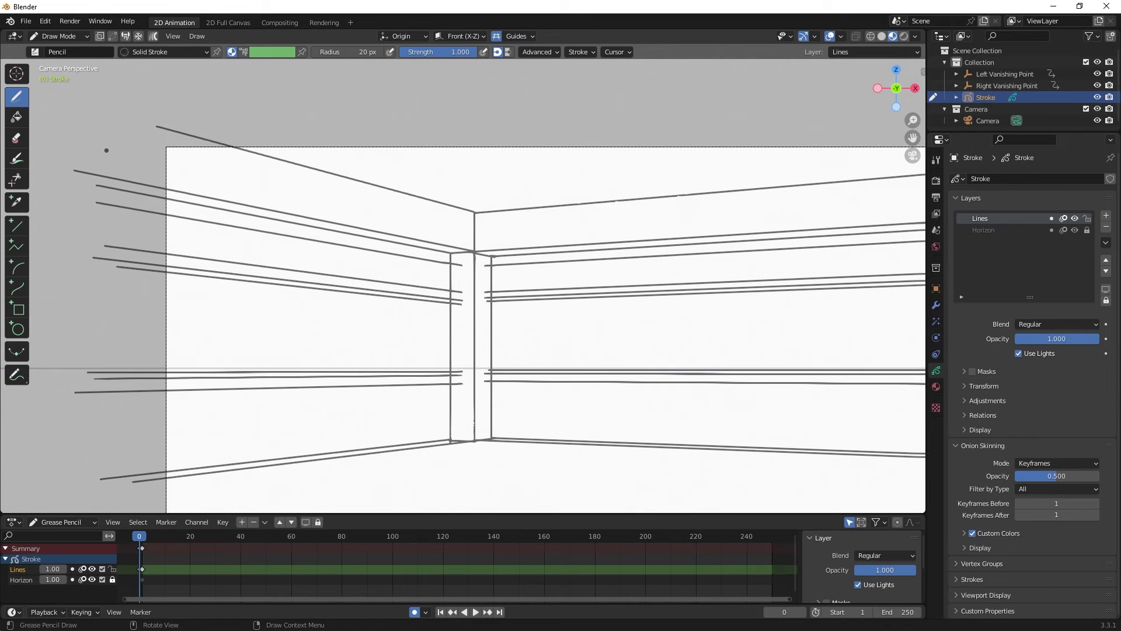
# Switch the guides to Grid and draw a short vertical line closing the end of the left wall's upper trim
pyautogui.click(526, 37)
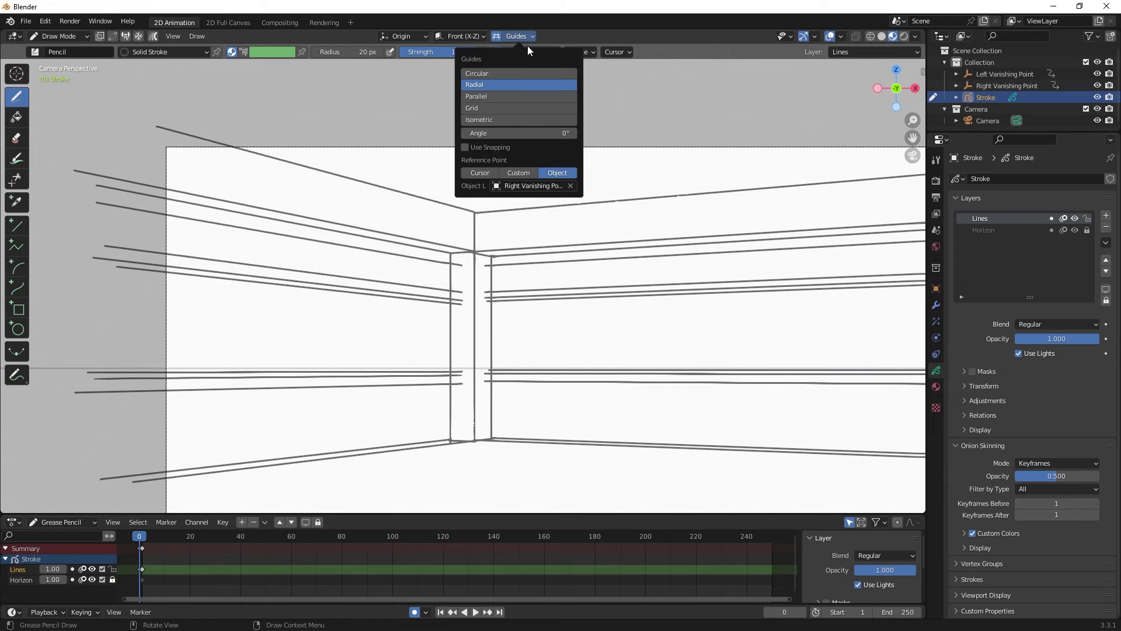
pyautogui.click(498, 108)
pyautogui.scroll(8, 431, 175)
pyautogui.moveTo(432, 216); pyautogui.dragTo(431, 167)
# Choose the Eraser Soft brush in Point mode and erase the column's left edge where the trim and upper shelf cross it
pyautogui.press('e')
pyautogui.click(65, 52)
pyautogui.click(153, 86)
pyautogui.moveTo(485, 223)
pyautogui.mouseDown()
pyautogui.moveTo(405, 201)
pyautogui.moveTo(411, 175)
pyautogui.mouseUp()
pyautogui.click(286, 51)
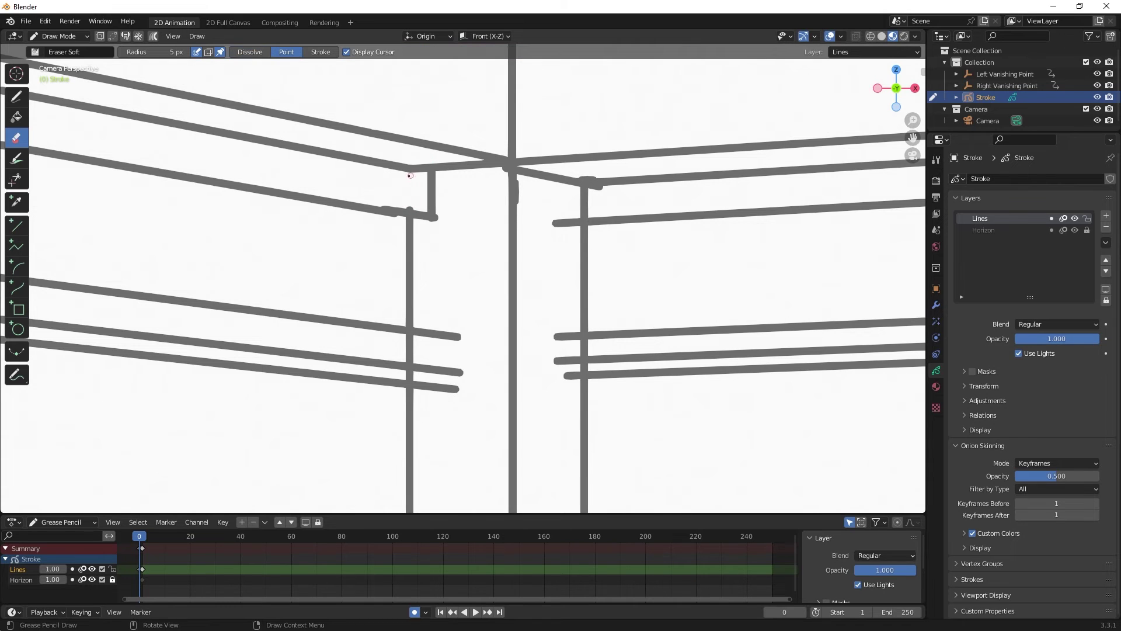
pyautogui.moveTo(409, 332)
pyautogui.mouseDown()
pyautogui.moveTo(439, 327)
pyautogui.moveTo(466, 320)
pyautogui.moveTo(410, 375)
pyautogui.mouseUp()
# Draw a short vertical closing the right wall's upper trim and erase the column's right edge inside the trim and upper shelf
pyautogui.click(17, 97)
pyautogui.moveTo(553, 229); pyautogui.dragTo(554, 178)
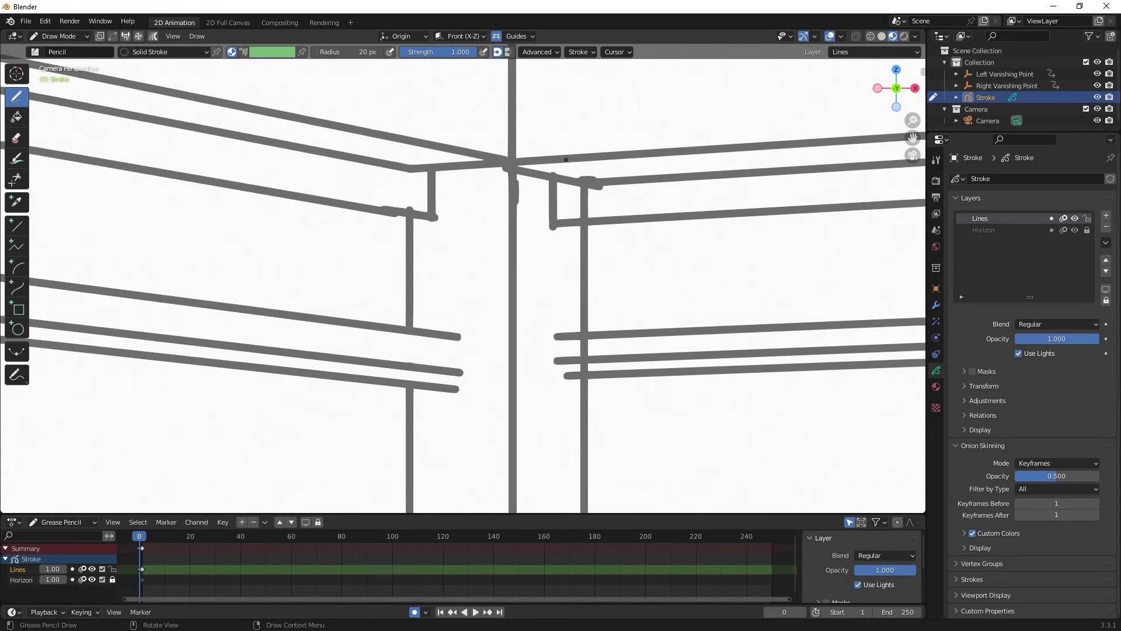
pyautogui.press('e')
pyautogui.moveTo(584, 186); pyautogui.dragTo(584, 220)
pyautogui.moveTo(584, 338); pyautogui.dragTo(584, 373)
# Erase the parts of both column edges that run between the lower shelf's lines
pyautogui.scroll(3, 619, 374)
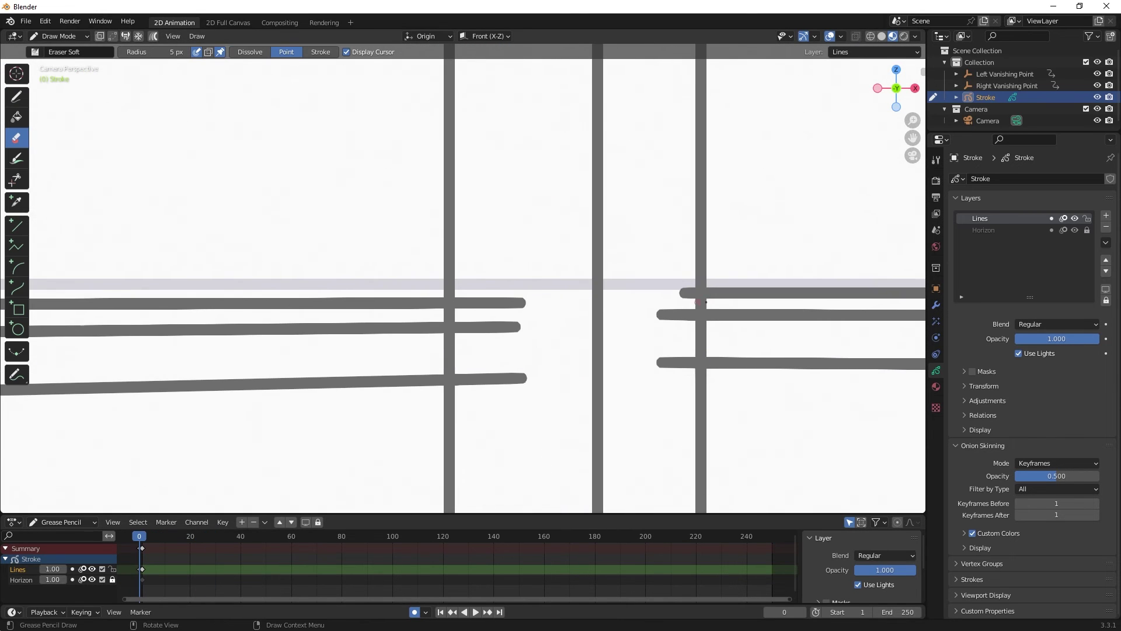
pyautogui.moveTo(693, 338)
pyautogui.mouseDown()
pyautogui.moveTo(700, 299)
pyautogui.moveTo(717, 323)
pyautogui.moveTo(711, 304)
pyautogui.moveTo(693, 308)
pyautogui.moveTo(700, 295)
pyautogui.moveTo(699, 351)
pyautogui.mouseUp()
pyautogui.hotkey('ctrl', 'z')
pyautogui.moveTo(446, 337); pyautogui.dragTo(448, 374)
pyautogui.moveTo(459, 306); pyautogui.dragTo(449, 315)
pyautogui.click(666, 387)
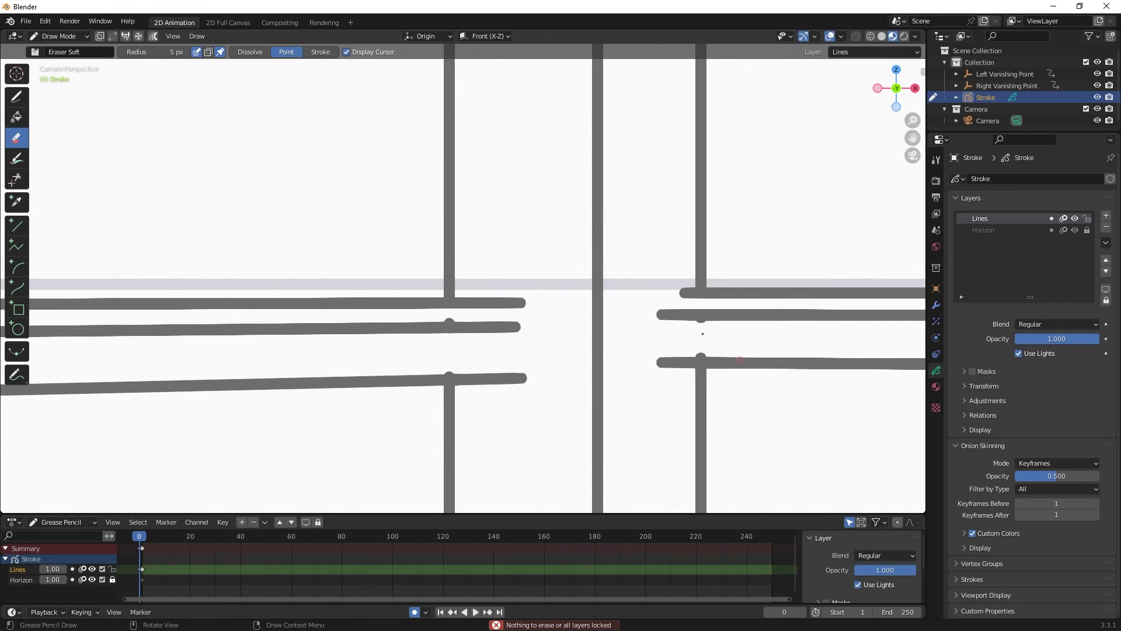
pyautogui.click(703, 355)
pyautogui.click(706, 316)
pyautogui.click(448, 322)
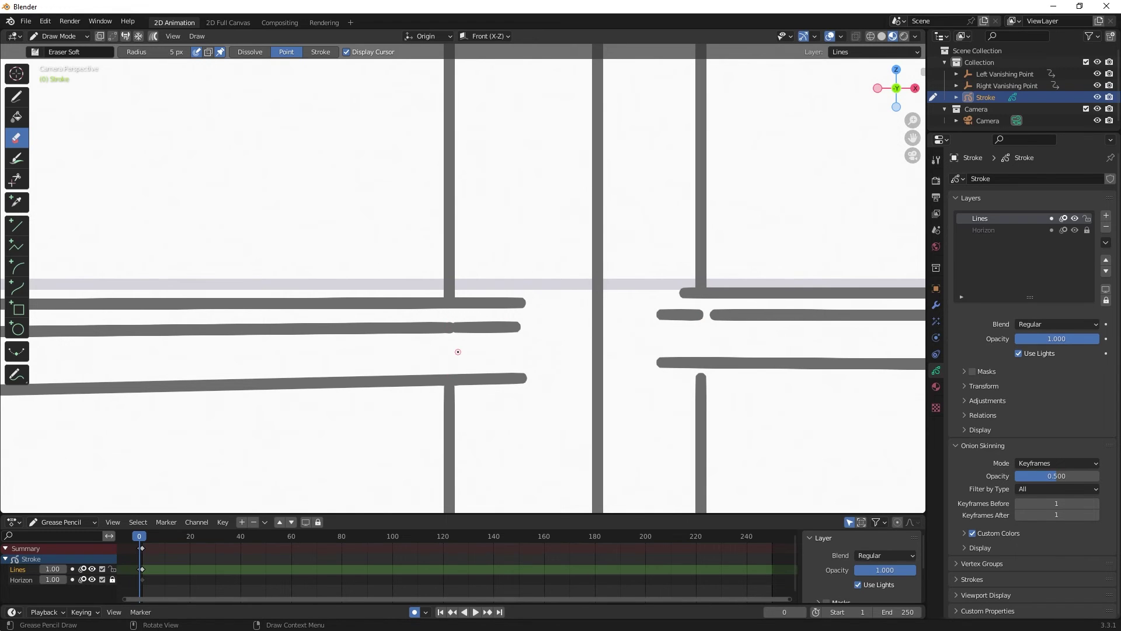
# Return to the Draw tool and turn off the drawing guides
pyautogui.click(26, 96)
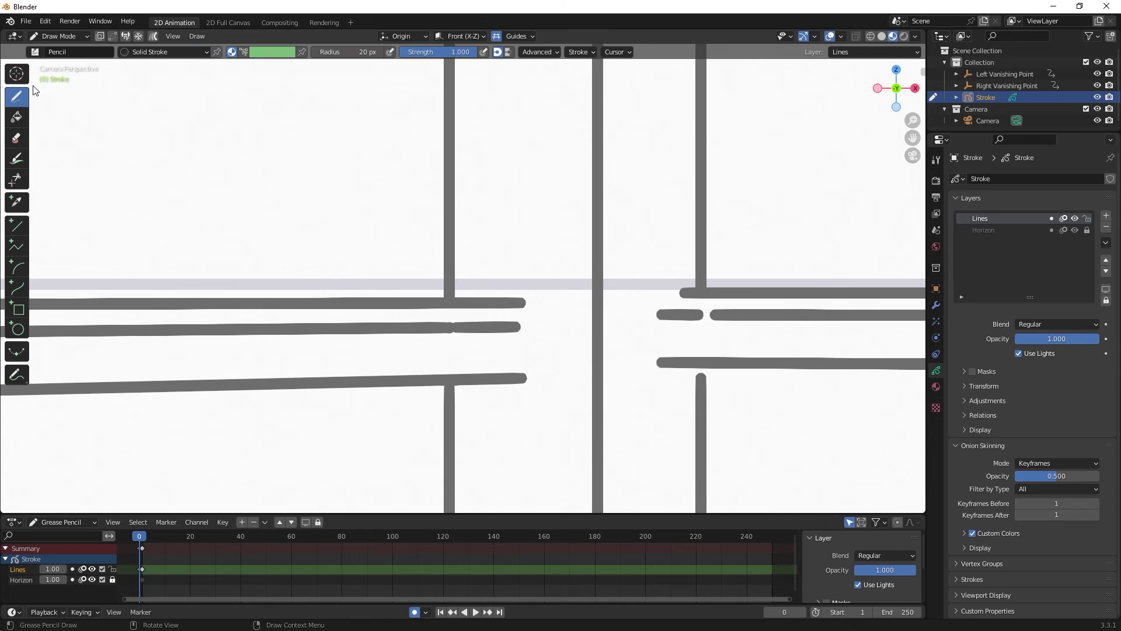
pyautogui.click(497, 36)
pyautogui.moveTo(695, 316); pyautogui.dragTo(723, 318)
pyautogui.moveTo(703, 366); pyautogui.dragTo(703, 378)
pyautogui.moveTo(705, 316); pyautogui.dragTo(713, 312)
pyautogui.hotkey('ctrl', 'z')
pyautogui.hotkey('ctrl', 'z')
pyautogui.hotkey('ctrl', 'z')
pyautogui.moveTo(701, 314); pyautogui.dragTo(724, 310)
pyautogui.moveTo(701, 376); pyautogui.dragTo(701, 375)
pyautogui.moveTo(661, 231); pyautogui.dragTo(636, 316)
pyautogui.hotkey('ctrl', 'z')
pyautogui.hotkey('ctrl', 'z')
pyautogui.hotkey('ctrl', 'z')
# Redraw freehand the gaps in the right lower shelf's middle line and in the column edge just below that shelf
pyautogui.click(690, 315)
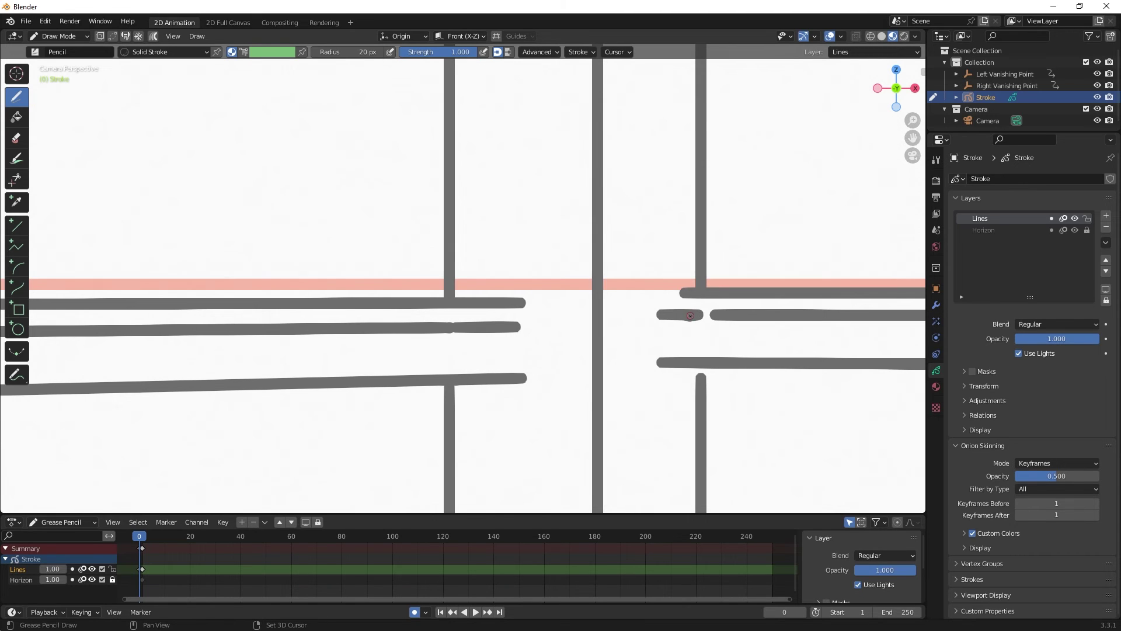
pyautogui.moveTo(701, 315); pyautogui.dragTo(737, 313)
pyautogui.moveTo(701, 365); pyautogui.dragTo(703, 403)
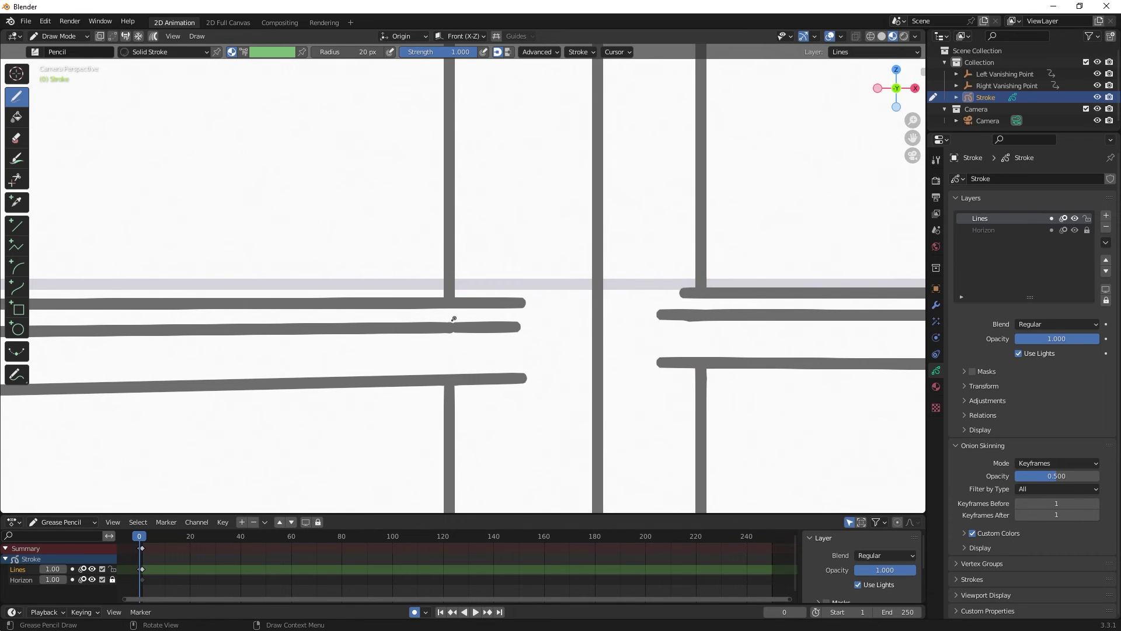
# Draw freehand end caps on the left and right lower shelves and erase the left shelf's overshooting line ends
pyautogui.moveTo(481, 304)
pyautogui.mouseDown()
pyautogui.moveTo(503, 325)
pyautogui.moveTo(502, 374)
pyautogui.mouseUp()
pyautogui.press('e')
pyautogui.moveTo(514, 299); pyautogui.dragTo(514, 331)
pyautogui.moveTo(512, 386); pyautogui.dragTo(549, 348)
pyautogui.press('d')
pyautogui.moveTo(659, 367); pyautogui.dragTo(684, 291)
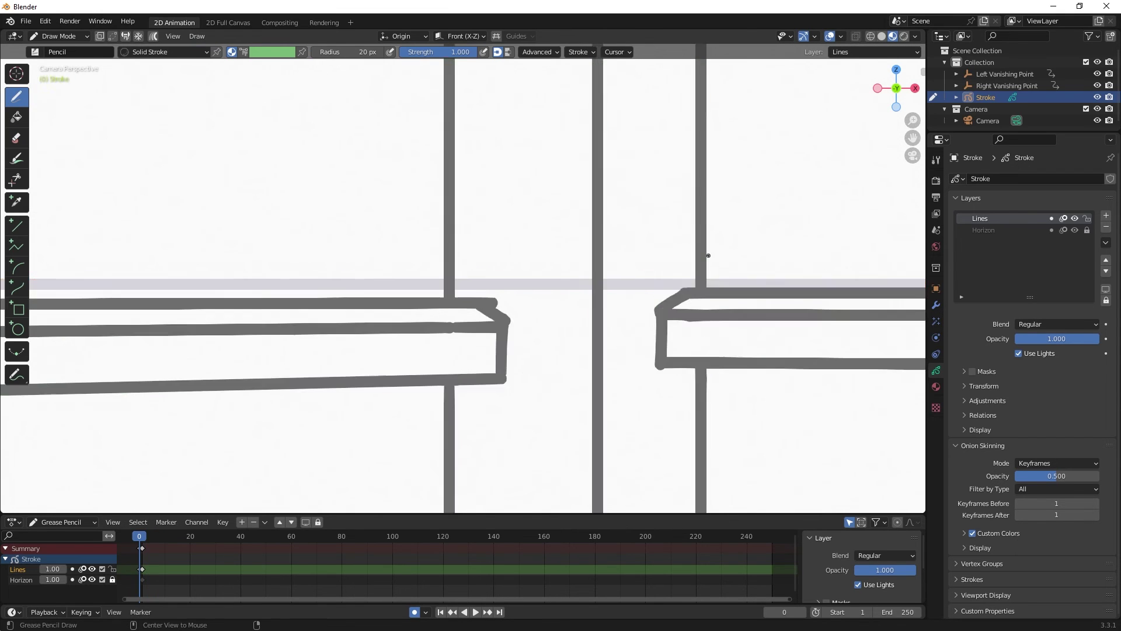
# Draw freehand end caps on the left and right upper shelves and erase the line ends sticking out past them
pyautogui.scroll(-5, 708, 255)
pyautogui.scroll(5, 502, 263)
pyautogui.moveTo(510, 233); pyautogui.dragTo(540, 161)
pyautogui.moveTo(706, 155); pyautogui.dragTo(709, 216)
pyautogui.press('e')
pyautogui.moveTo(552, 159); pyautogui.dragTo(549, 237)
pyautogui.moveTo(692, 159); pyautogui.dragTo(711, 195)
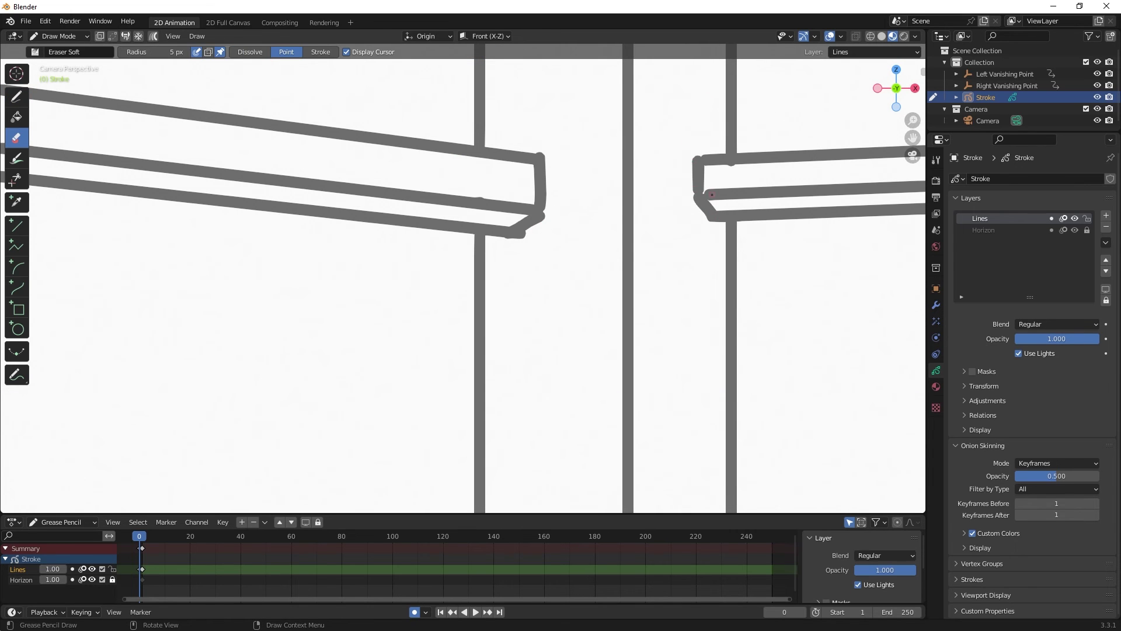
# Erase the stray stroke bumps around the column top and trim corners, and return to the Draw tool
pyautogui.scroll(-5, 619, 94)
pyautogui.rightClick(687, 241)
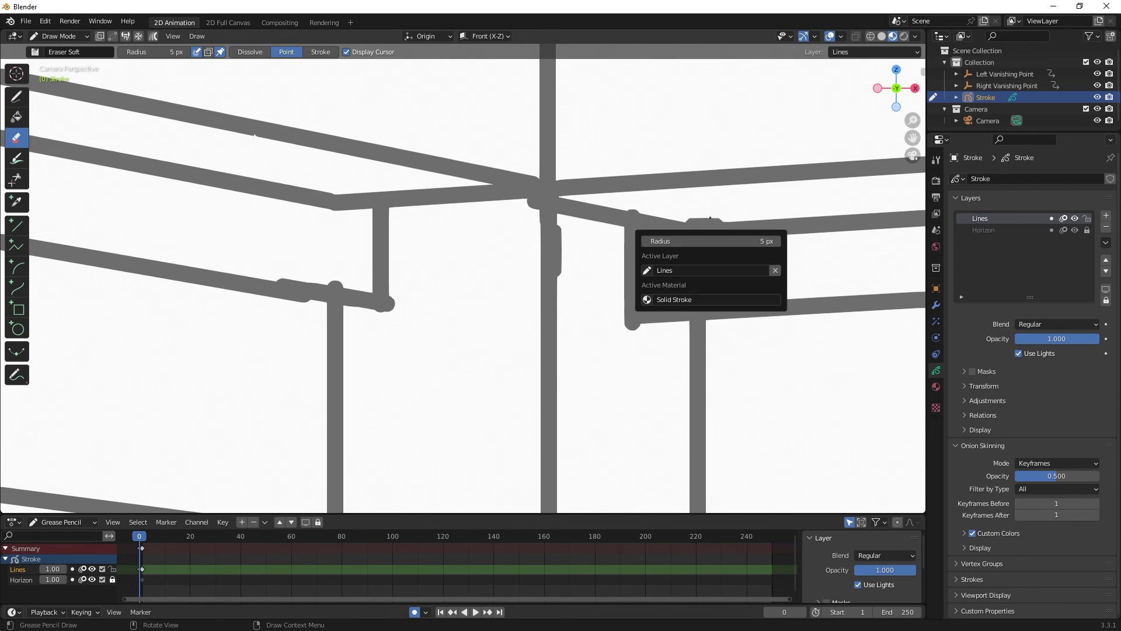
pyautogui.moveTo(708, 220); pyautogui.dragTo(722, 229)
pyautogui.moveTo(633, 309); pyautogui.dragTo(635, 326)
pyautogui.moveTo(559, 227); pyautogui.dragTo(559, 280)
pyautogui.moveTo(388, 294); pyautogui.dragTo(390, 310)
pyautogui.moveTo(334, 279); pyautogui.dragTo(338, 288)
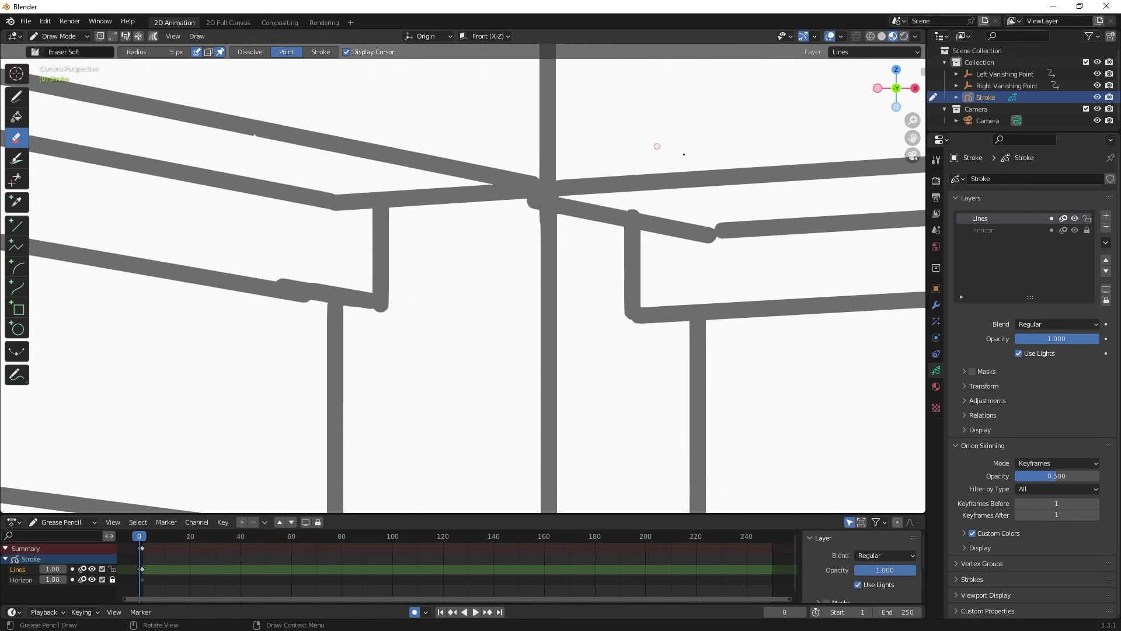
pyautogui.click(16, 97)
# Try adding a new Grease Pencil layer named Table above the Lines layer
pyautogui.scroll(-6, 477, 409)
pyautogui.scroll(3, 478, 409)
pyautogui.scroll(-5, 578, 257)
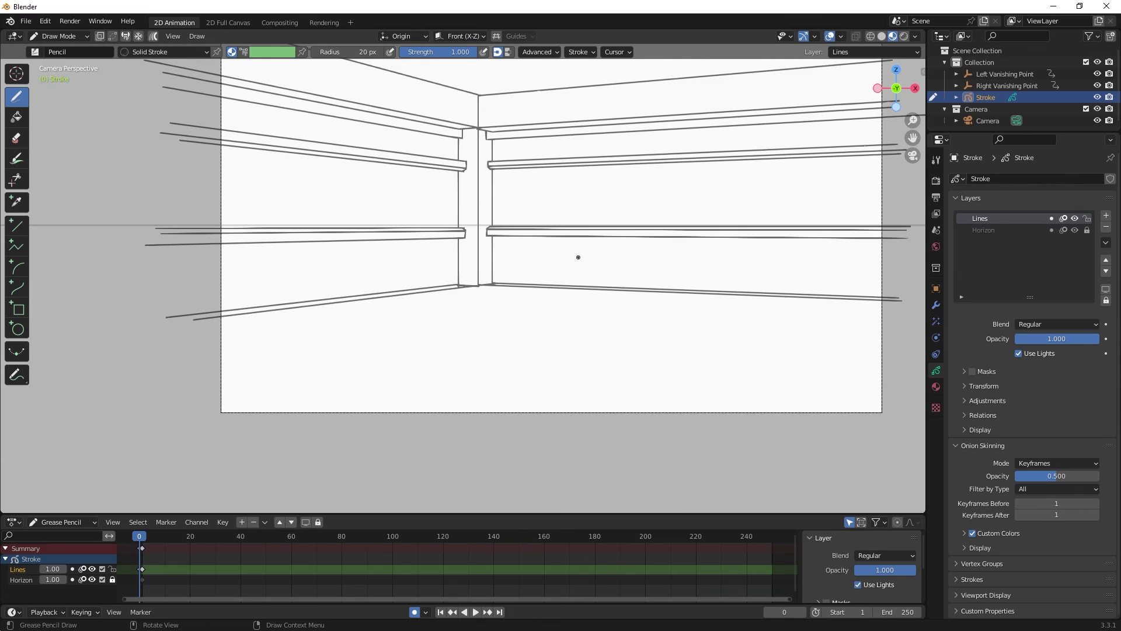
pyautogui.scroll(-1, 579, 257)
pyautogui.scroll(1, 581, 250)
pyautogui.click(1106, 215)
pyautogui.doubleClick(981, 217)
pyautogui.write('Table')
pyautogui.press('Return')
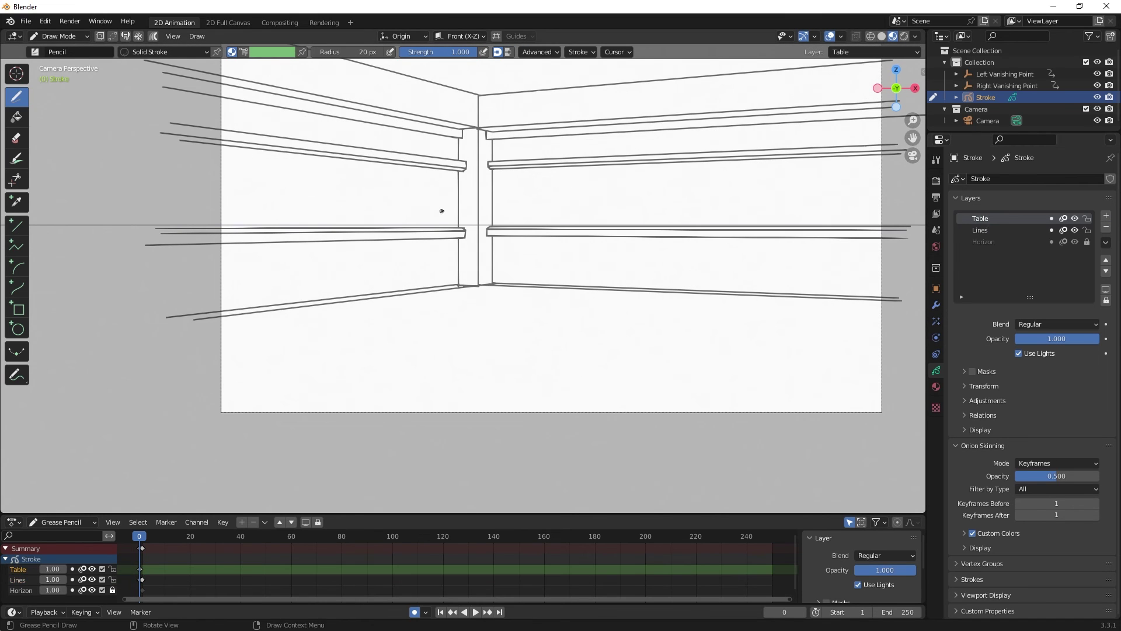
pyautogui.scroll(1, 525, 217)
pyautogui.scroll(-2, 608, 223)
pyautogui.hotkey('ctrl', 'z')
pyautogui.hotkey('ctrl', 'z')
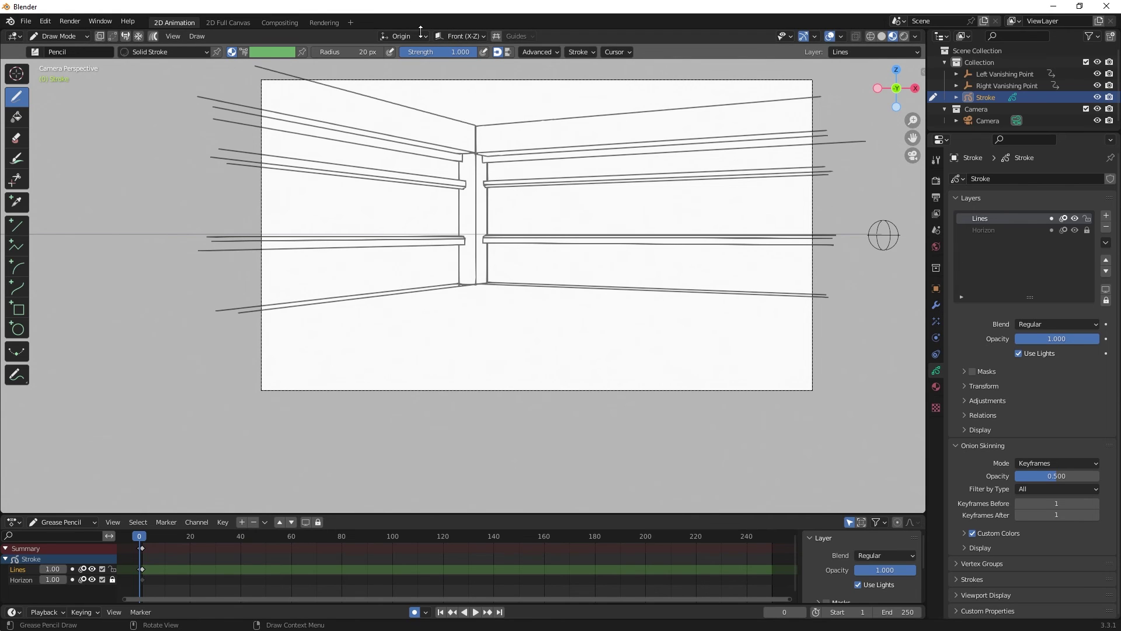
# Turn on Radial guides referenced to Left Vanishing Point and draw a line across the floor in front of the right wall
pyautogui.click(515, 37)
pyautogui.click(485, 85)
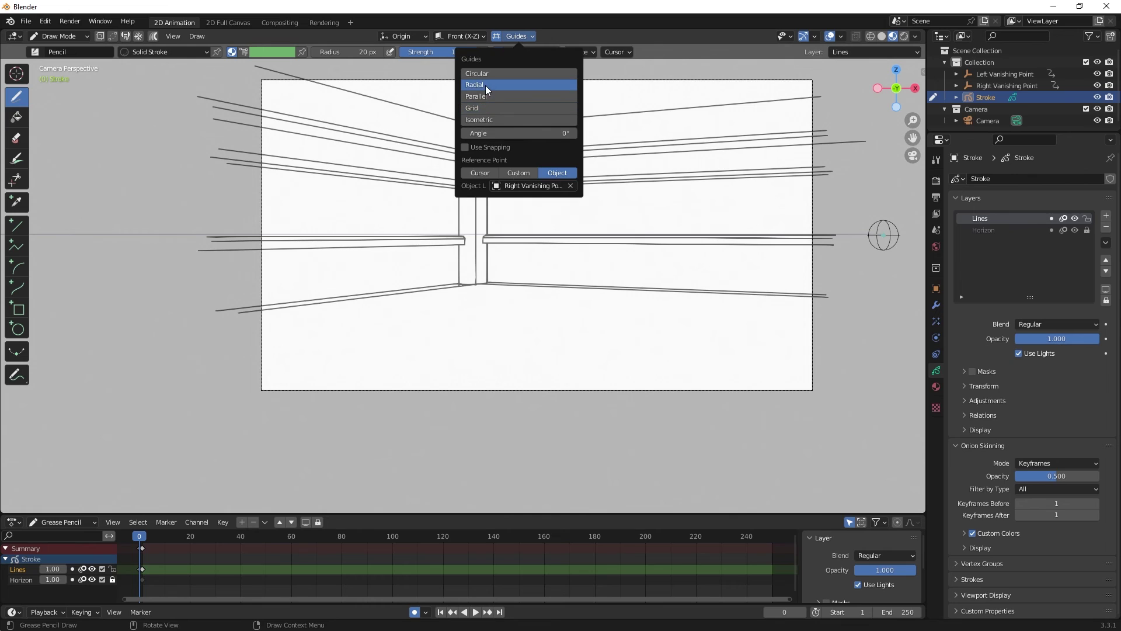
pyautogui.click(516, 186)
pyautogui.click(511, 216)
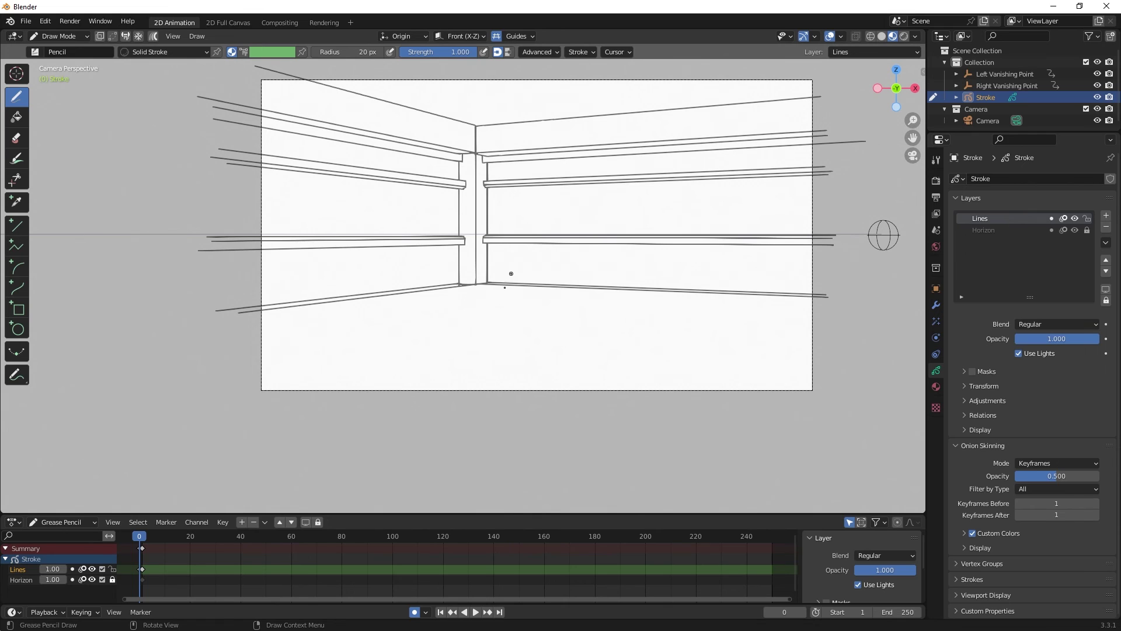
pyautogui.moveTo(493, 308); pyautogui.dragTo(718, 327)
# Reference the Radial guides to Right Vanishing Point and draw the tabletop's left and right edges from both ends of the back line
pyautogui.click(511, 36)
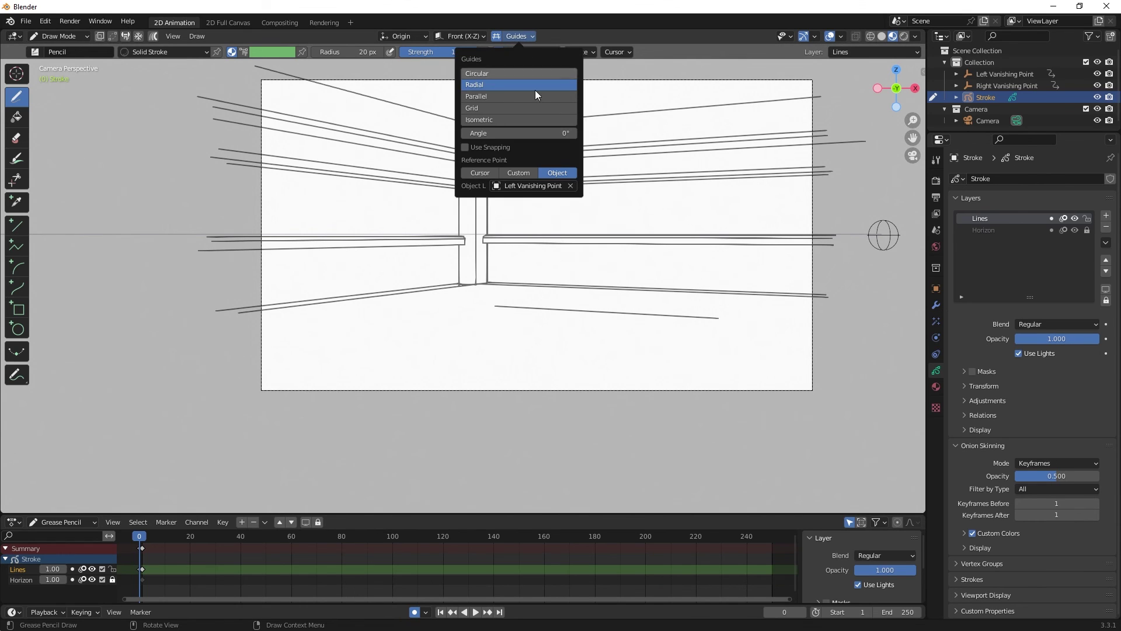
pyautogui.click(533, 185)
pyautogui.click(539, 225)
pyautogui.moveTo(496, 306)
pyautogui.mouseDown()
pyautogui.moveTo(355, 383)
pyautogui.moveTo(201, 409)
pyautogui.mouseUp()
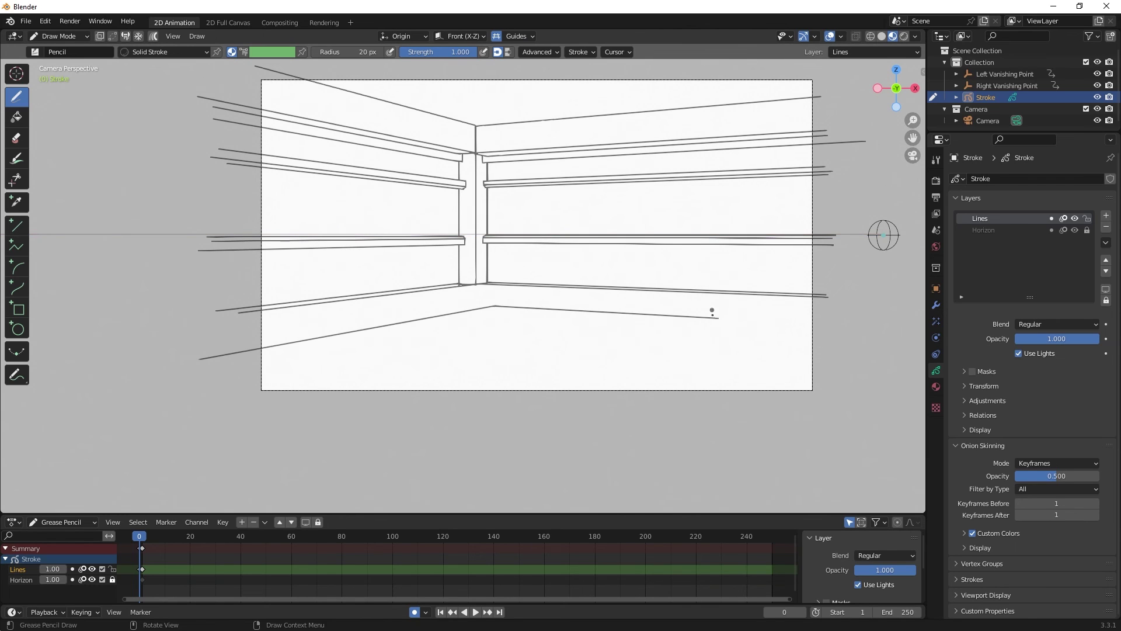
pyautogui.moveTo(716, 318); pyautogui.dragTo(564, 429)
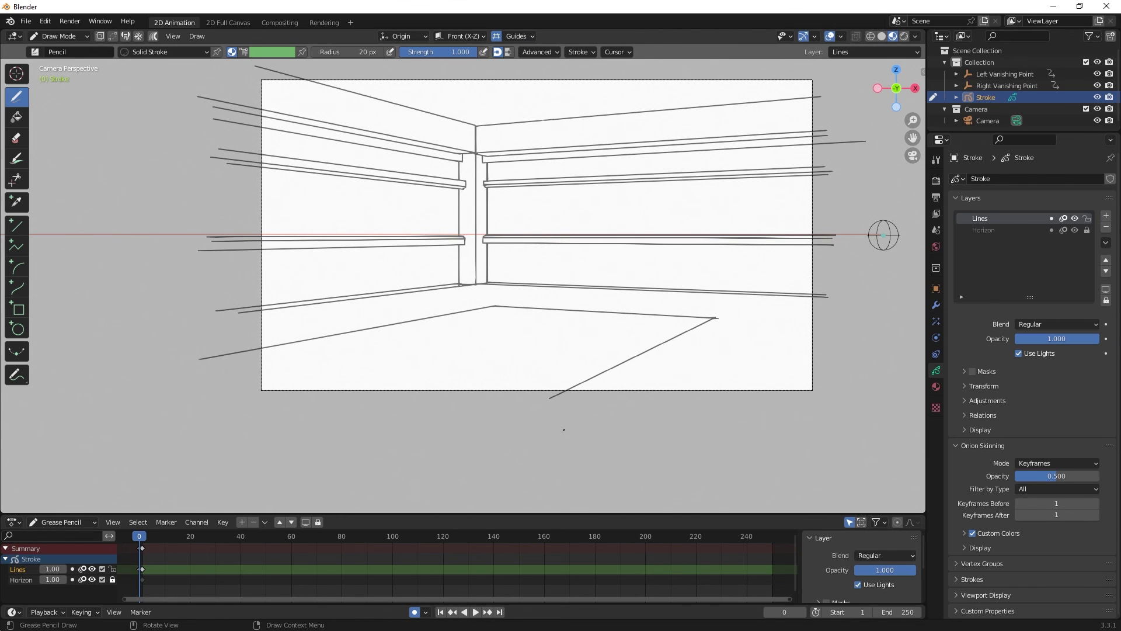
# Reference the Radial guides to Left Vanishing Point and draw the tabletop's front edge between the two side edges
pyautogui.click(522, 36)
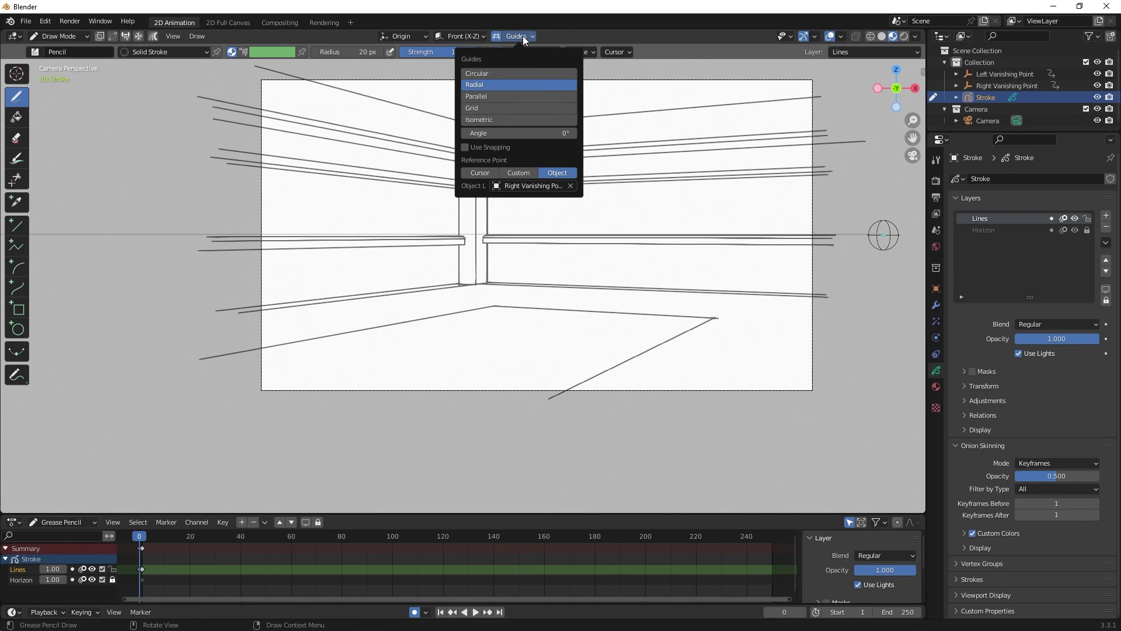
pyautogui.click(529, 185)
pyautogui.click(533, 205)
pyautogui.moveTo(331, 337); pyautogui.dragTo(629, 363)
# Erase the line ends sticking out past the tabletop's left and front corners with the Eraser Point brush
pyautogui.click(16, 138)
pyautogui.moveTo(201, 358); pyautogui.dragTo(538, 290)
pyautogui.scroll(6, 230, 353)
pyautogui.click(64, 52)
pyautogui.click(117, 93)
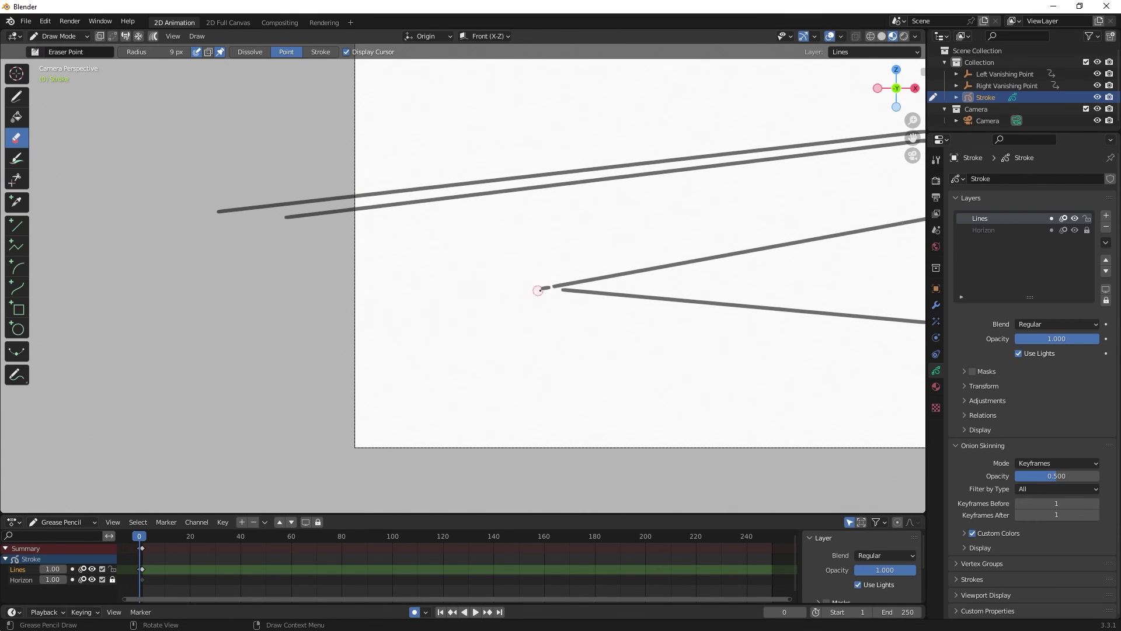
pyautogui.scroll(-2, 538, 290)
pyautogui.scroll(-5, 345, 558)
pyautogui.scroll(-4, 486, 278)
pyautogui.moveTo(658, 324)
pyautogui.mouseDown()
pyautogui.moveTo(634, 322)
pyautogui.moveTo(465, 405)
pyautogui.mouseUp()
# Return to the Draw tool, switch the guides to Grid, and draw a short vertical thickness line at the tabletop's left corner
pyautogui.click(17, 97)
pyautogui.scroll(3, 763, 343)
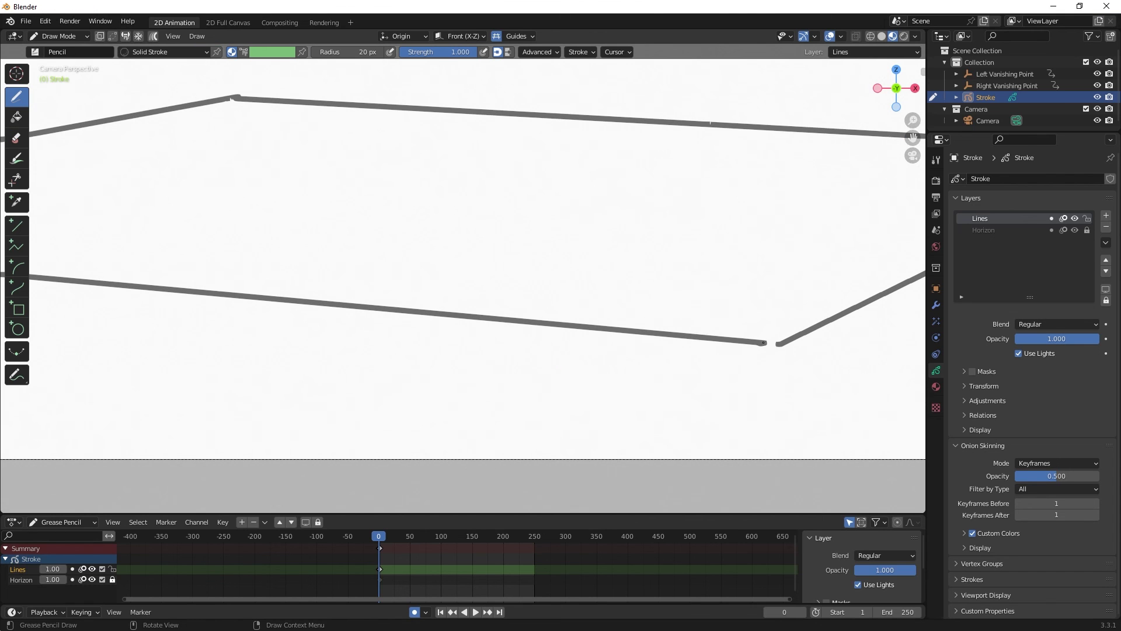
pyautogui.scroll(-8, 765, 333)
pyautogui.scroll(4, 300, 272)
pyautogui.scroll(1, 718, 234)
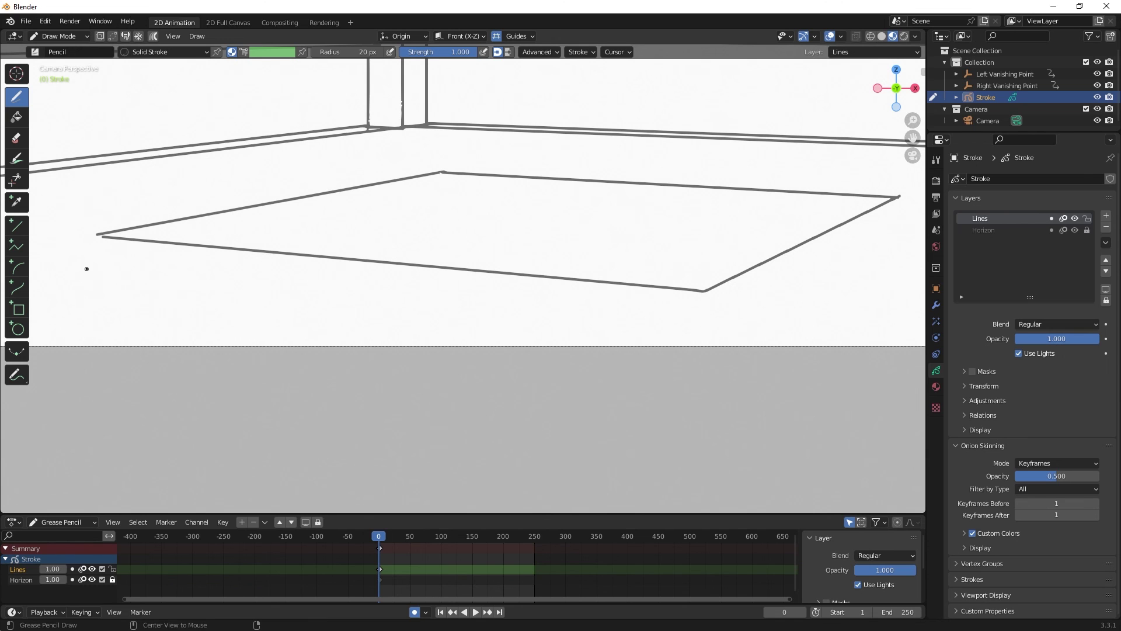
pyautogui.scroll(3, 88, 243)
pyautogui.moveTo(87, 243)
pyautogui.keyDown('shift'); pyautogui.mouseDown(button='middle')
pyautogui.moveTo(590, 357)
pyautogui.moveTo(640, 334)
pyautogui.mouseUp(button='middle'); pyautogui.keyUp('shift')
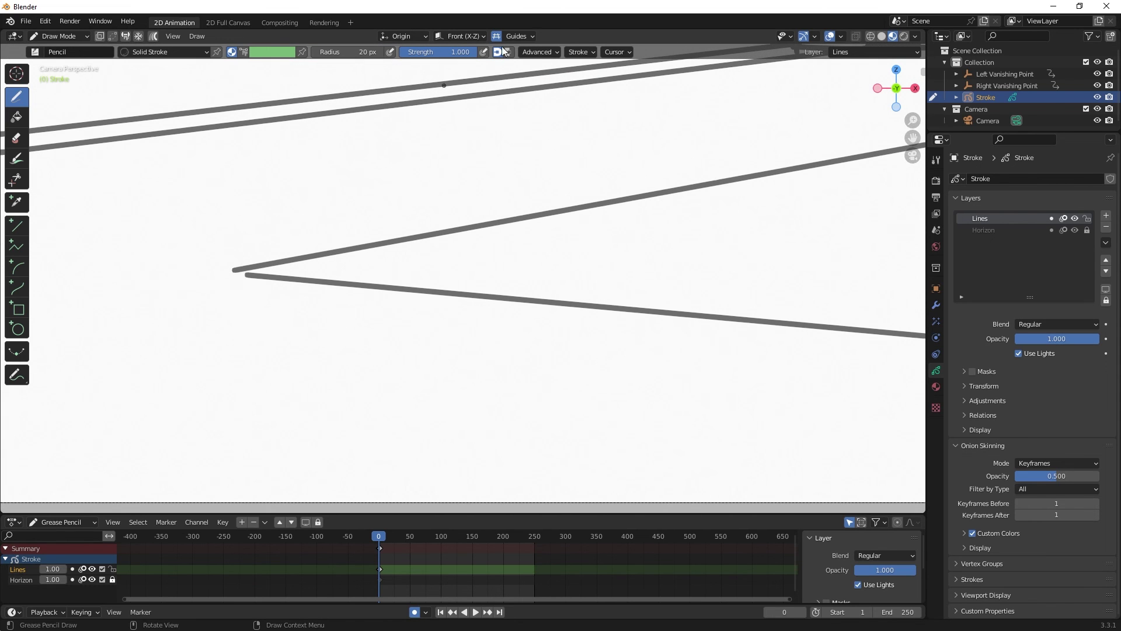
pyautogui.click(524, 36)
pyautogui.click(495, 109)
pyautogui.moveTo(238, 271); pyautogui.dragTo(237, 288)
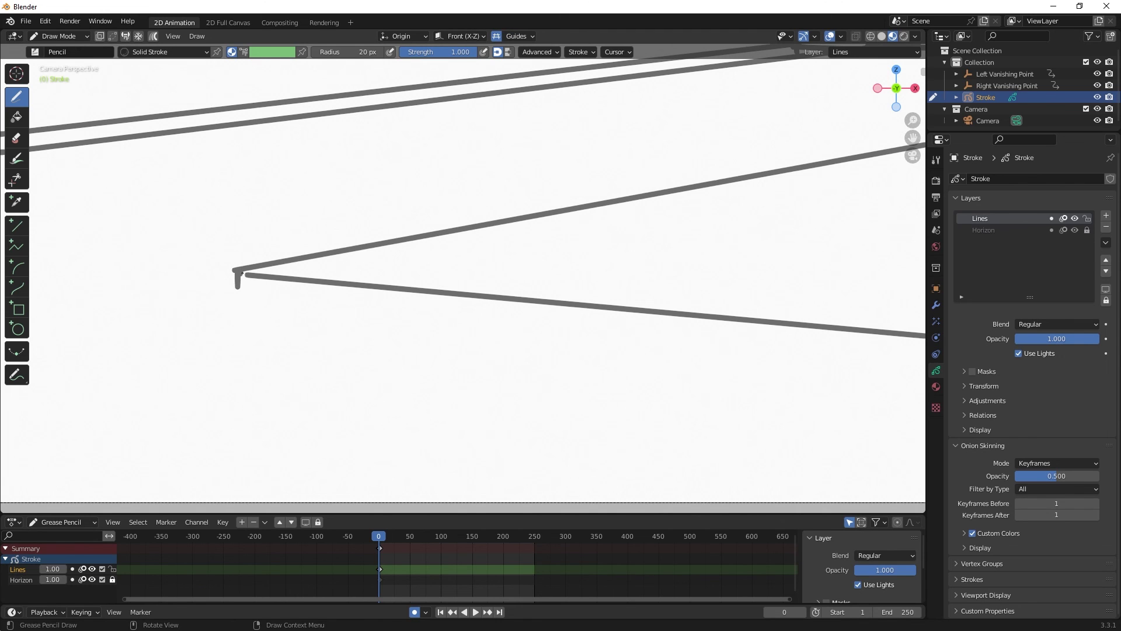
# Draw the tabletop's lower front edge just below its upper front edge, running from the left corner to the front corner
pyautogui.click(496, 36)
pyautogui.click(524, 36)
pyautogui.scroll(-5, 275, 261)
pyautogui.moveTo(372, 281); pyautogui.dragTo(845, 330)
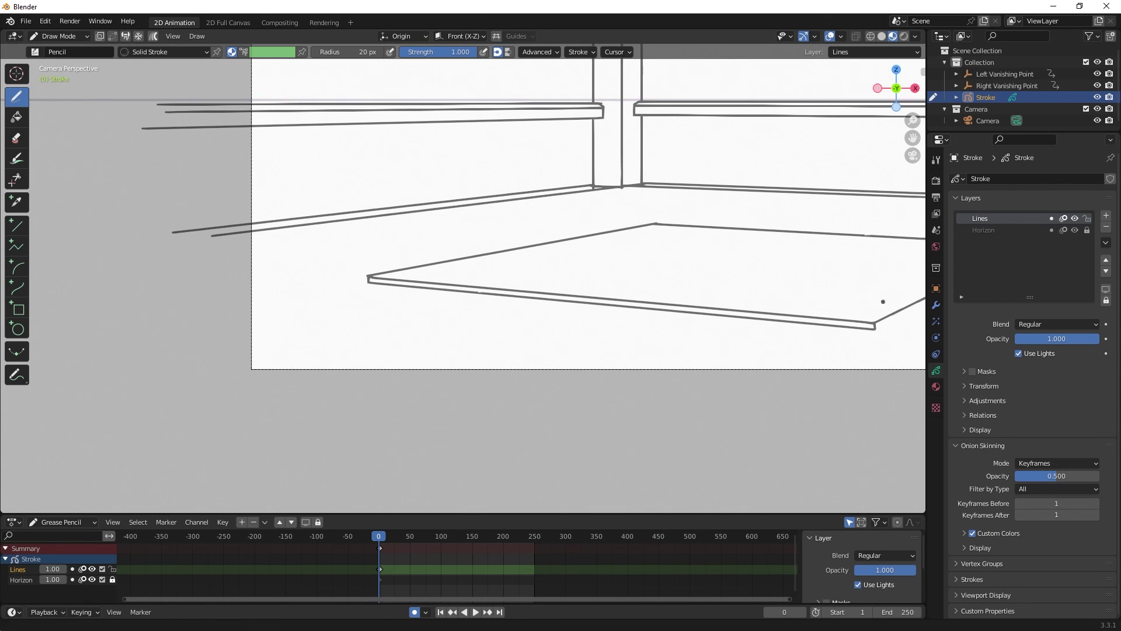
# Draw the tabletop's lower right edge toward Right Vanishing Point and clean up its right corner with the eraser
pyautogui.keyDown('shift'); pyautogui.moveTo(882, 310); pyautogui.dragTo(517, 298, button='middle'); pyautogui.keyUp('shift')
pyautogui.click(524, 36)
pyautogui.moveTo(516, 315); pyautogui.dragTo(671, 233)
pyautogui.press('e')
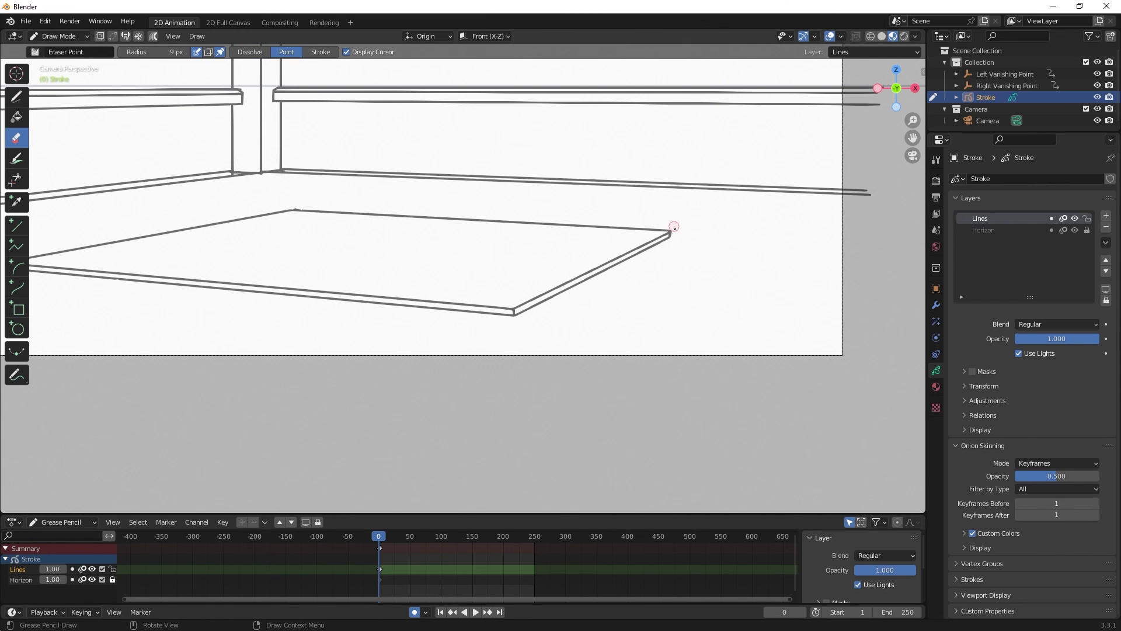
pyautogui.scroll(-6, 679, 210)
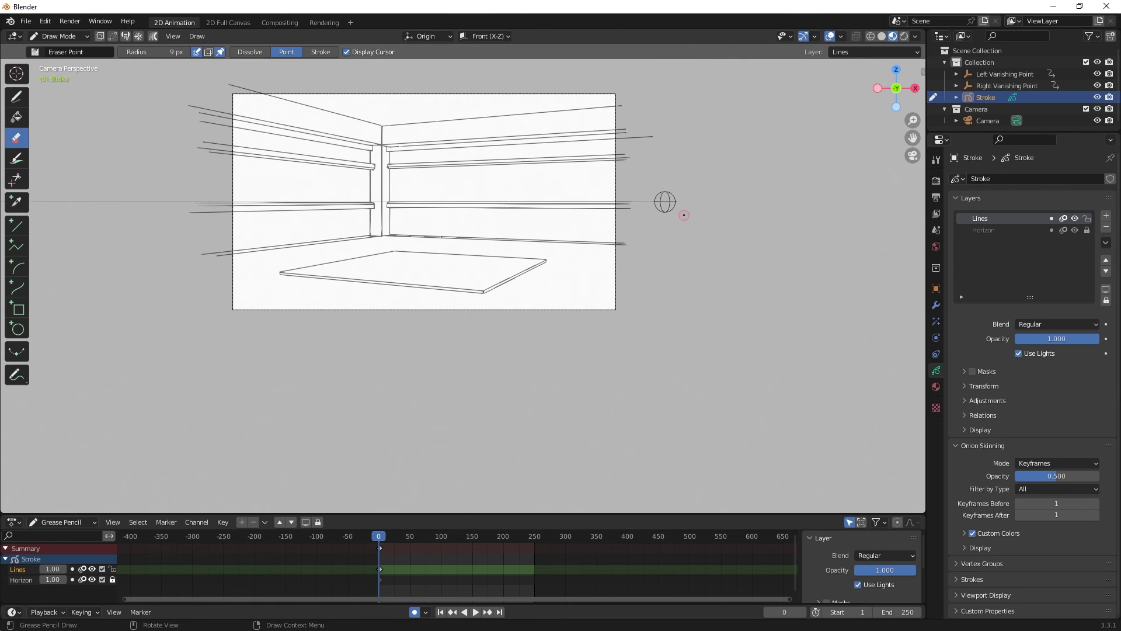
pyautogui.scroll(3, 392, 274)
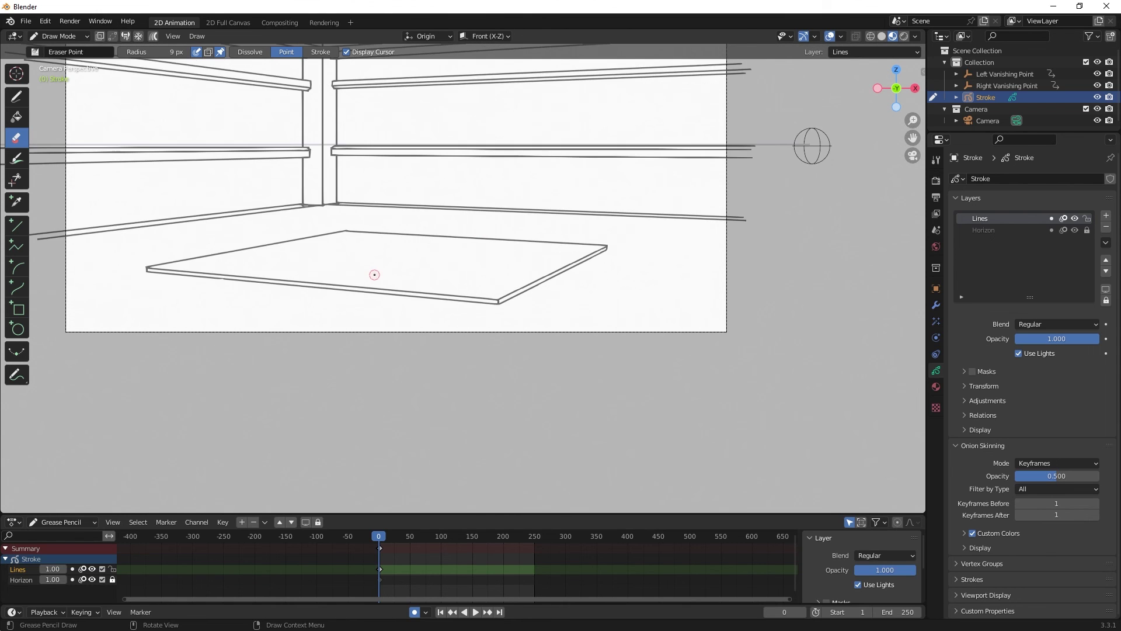
pyautogui.scroll(-2, 514, 305)
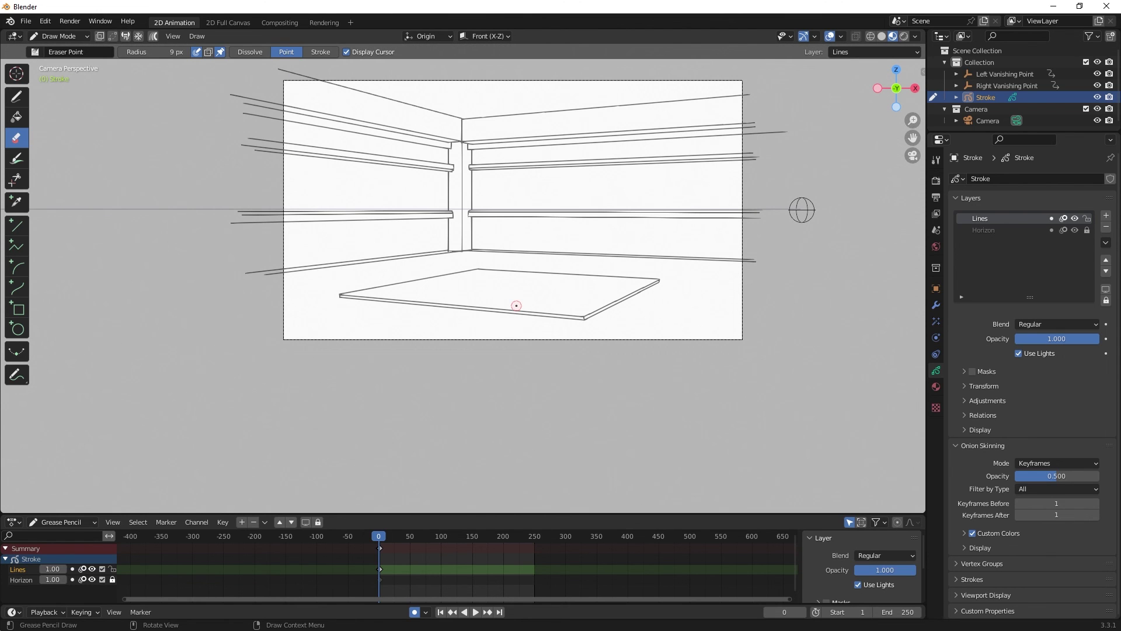
# Return to the Draw tool and switch the guides from Radial to Grid
pyautogui.click(19, 96)
pyautogui.click(514, 36)
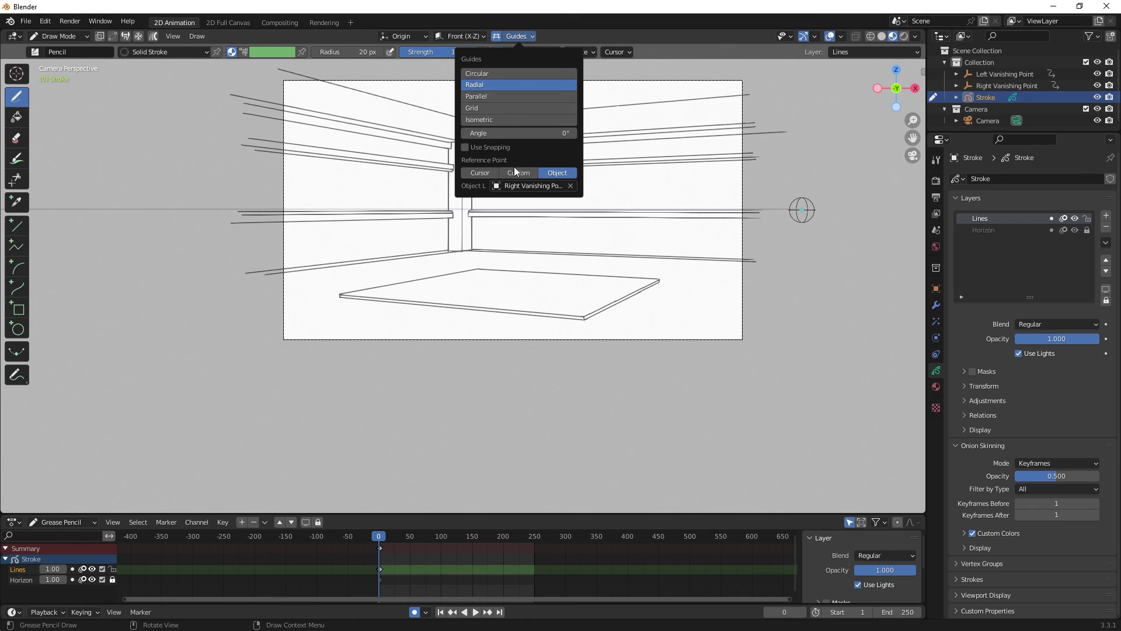
pyautogui.click(486, 109)
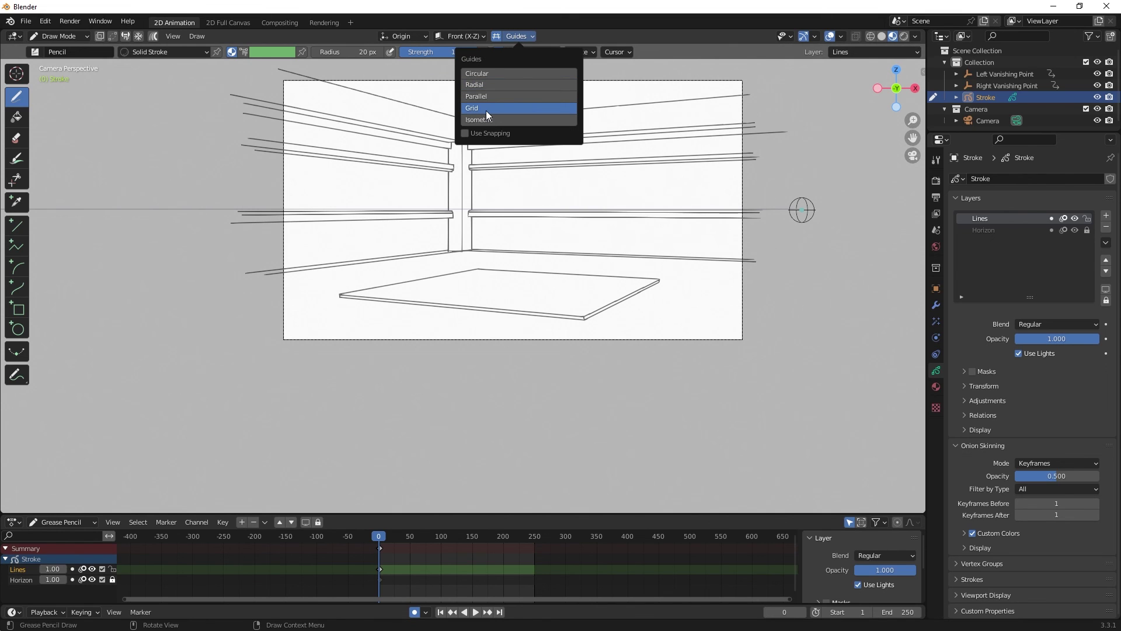